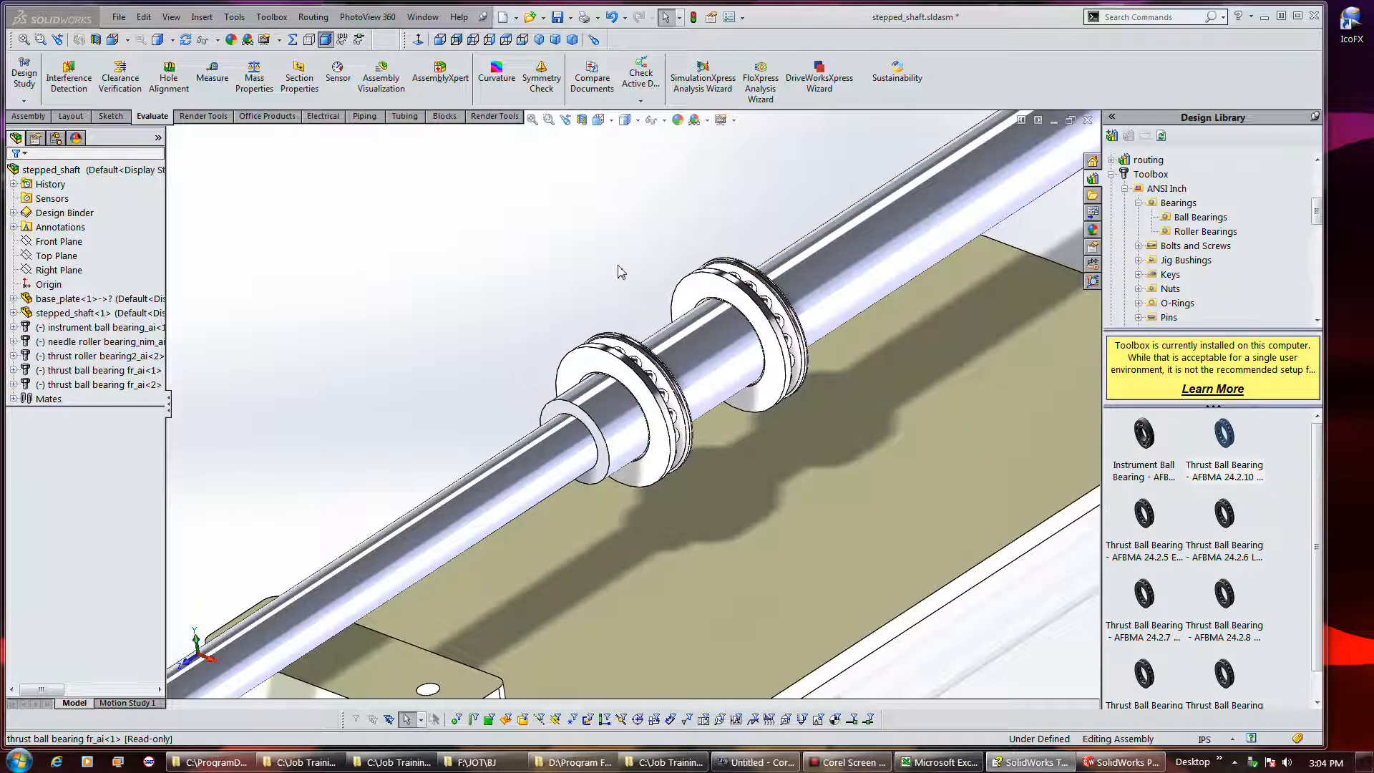
Save the assembly as stepped_shaft.sldasm in the Job Training > SolidWorks > SW Tutors folder
scroll(629, 272, up, 5)
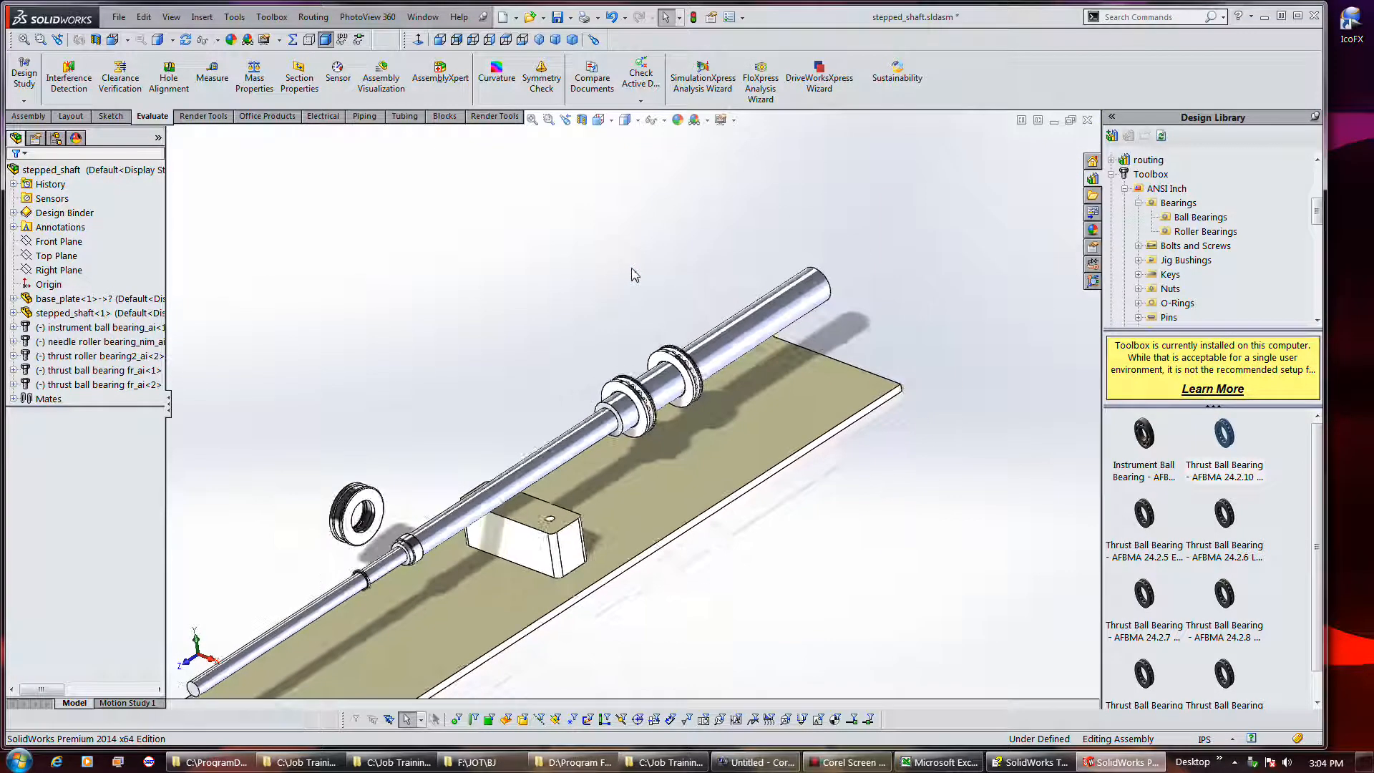
click(570, 20)
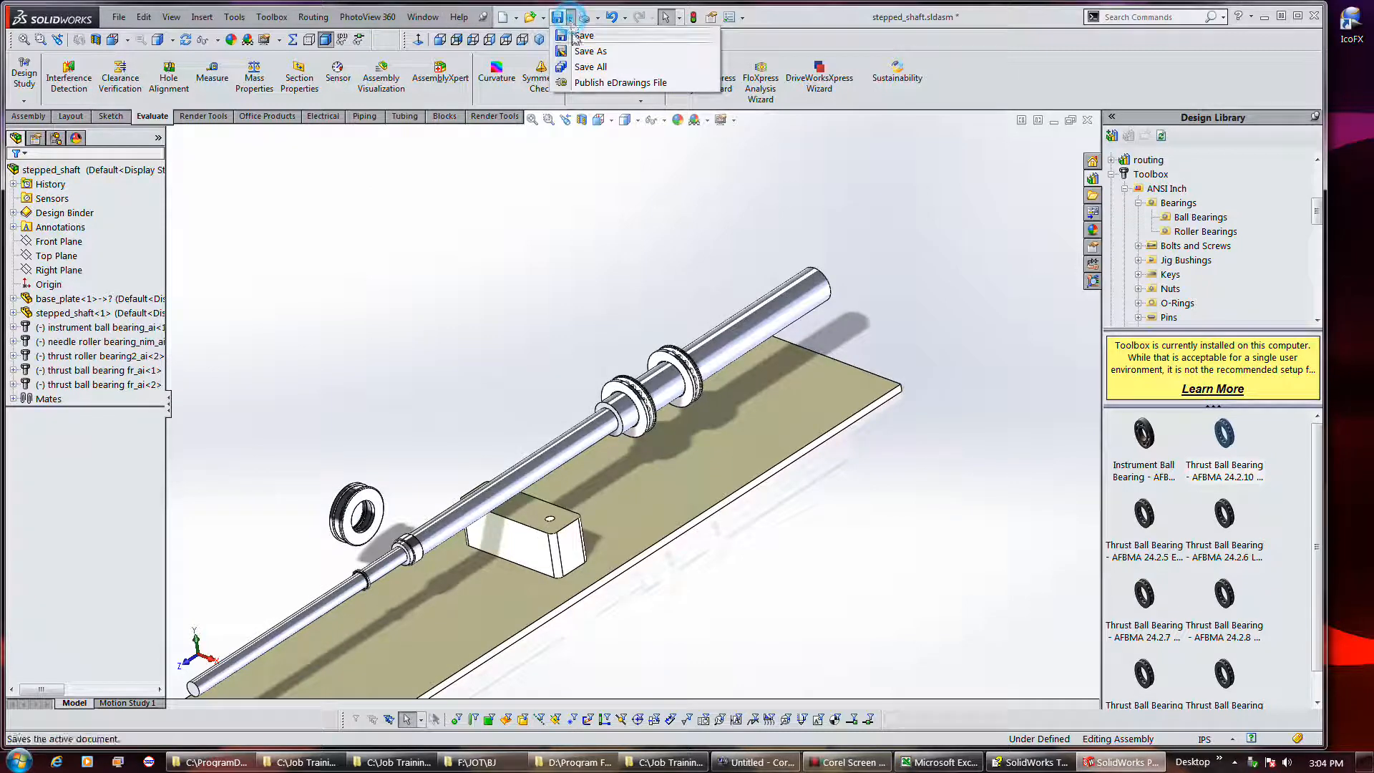
click(590, 51)
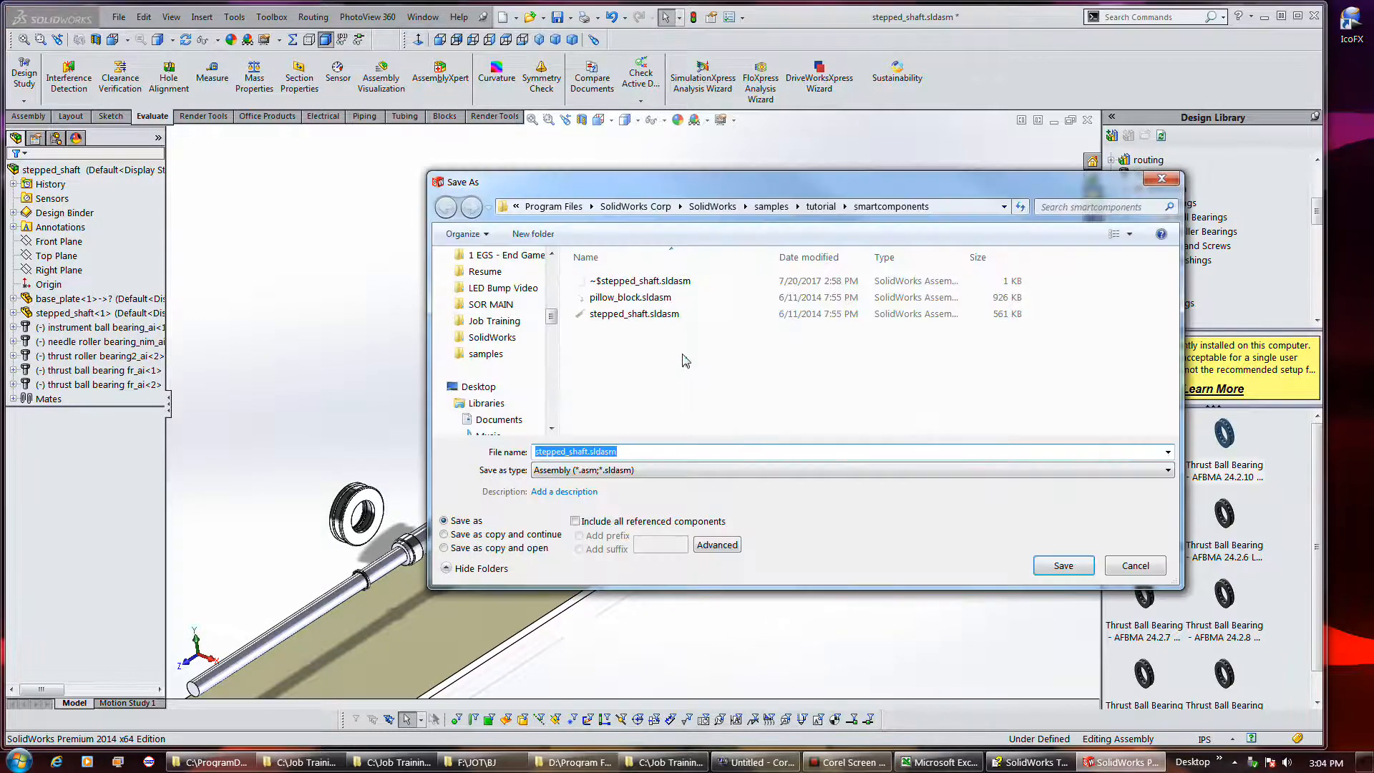
click(492, 337)
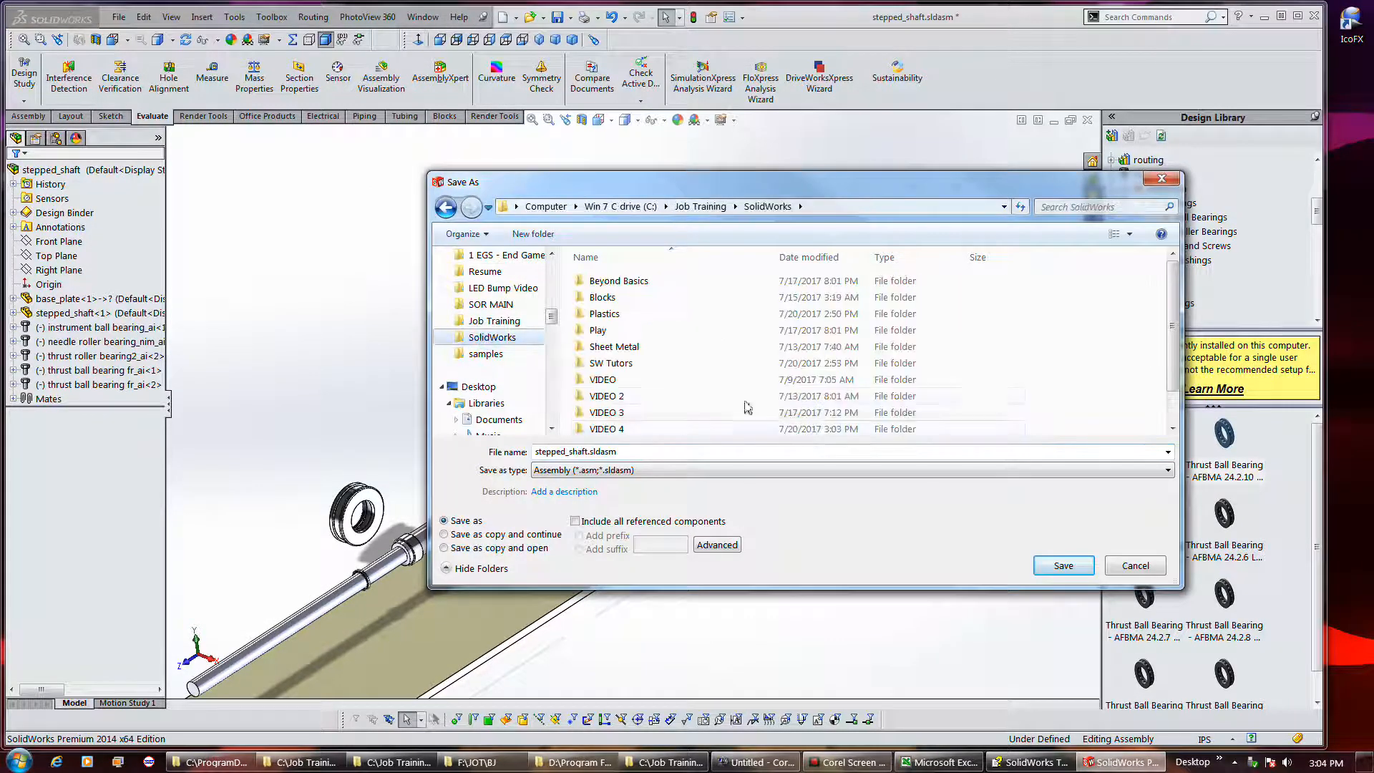
double_click(621, 364)
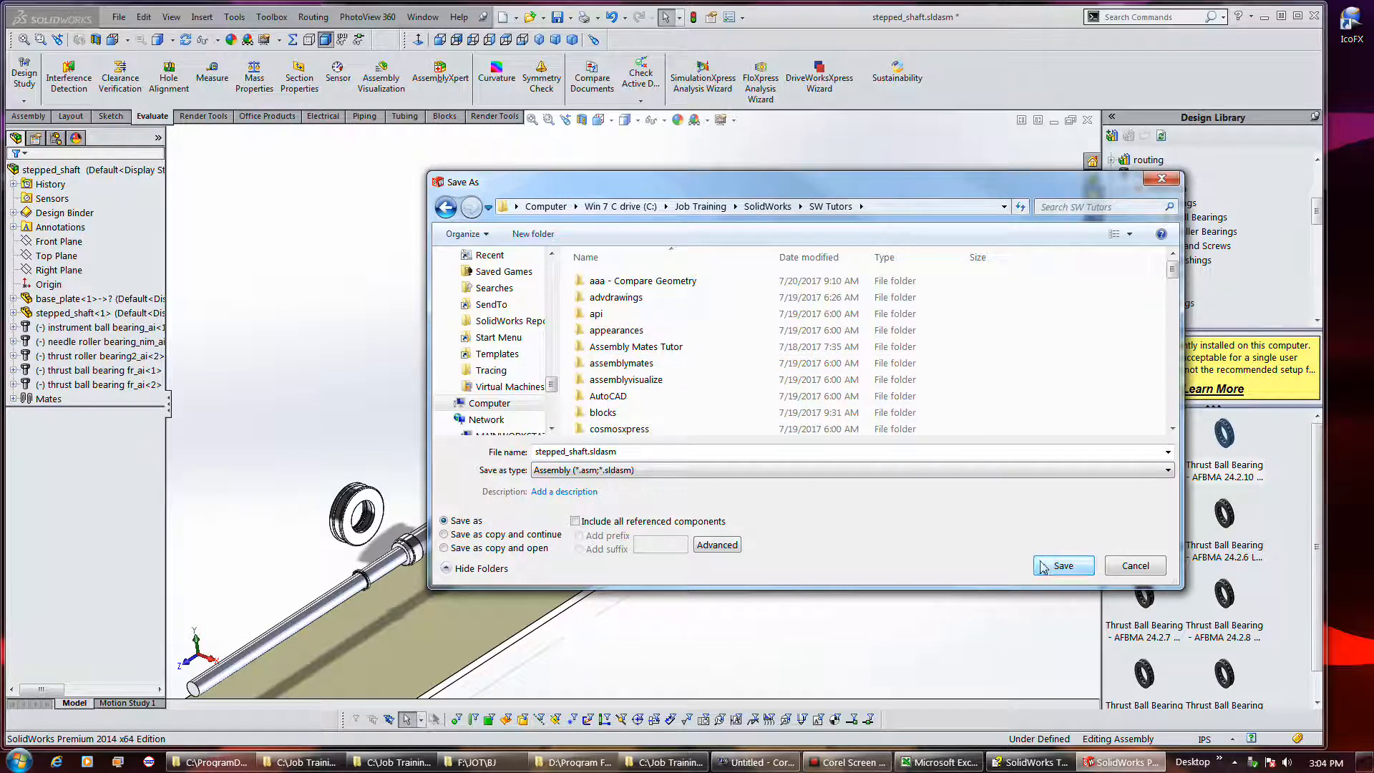
click(1063, 566)
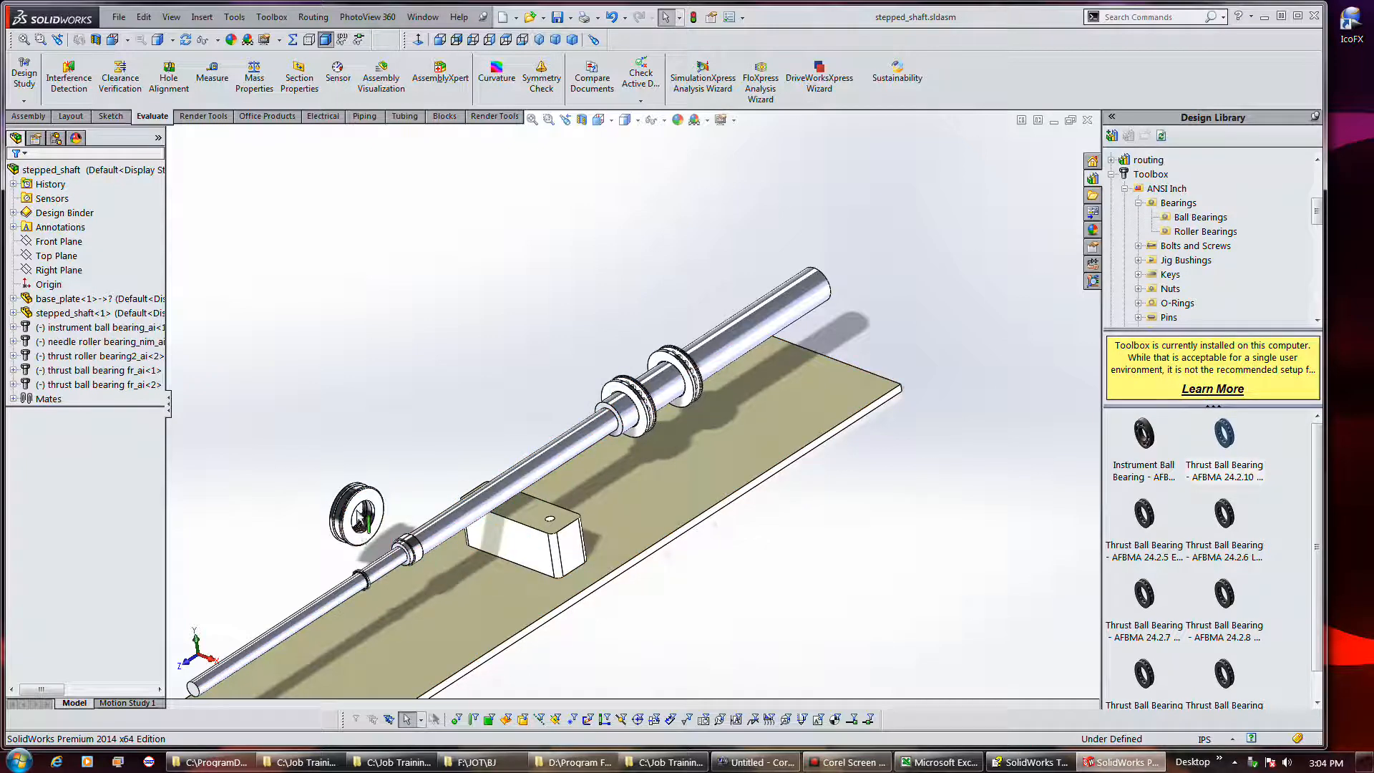
Try to edit the loose thrust roller bearing as a part within the assembly
click(360, 511)
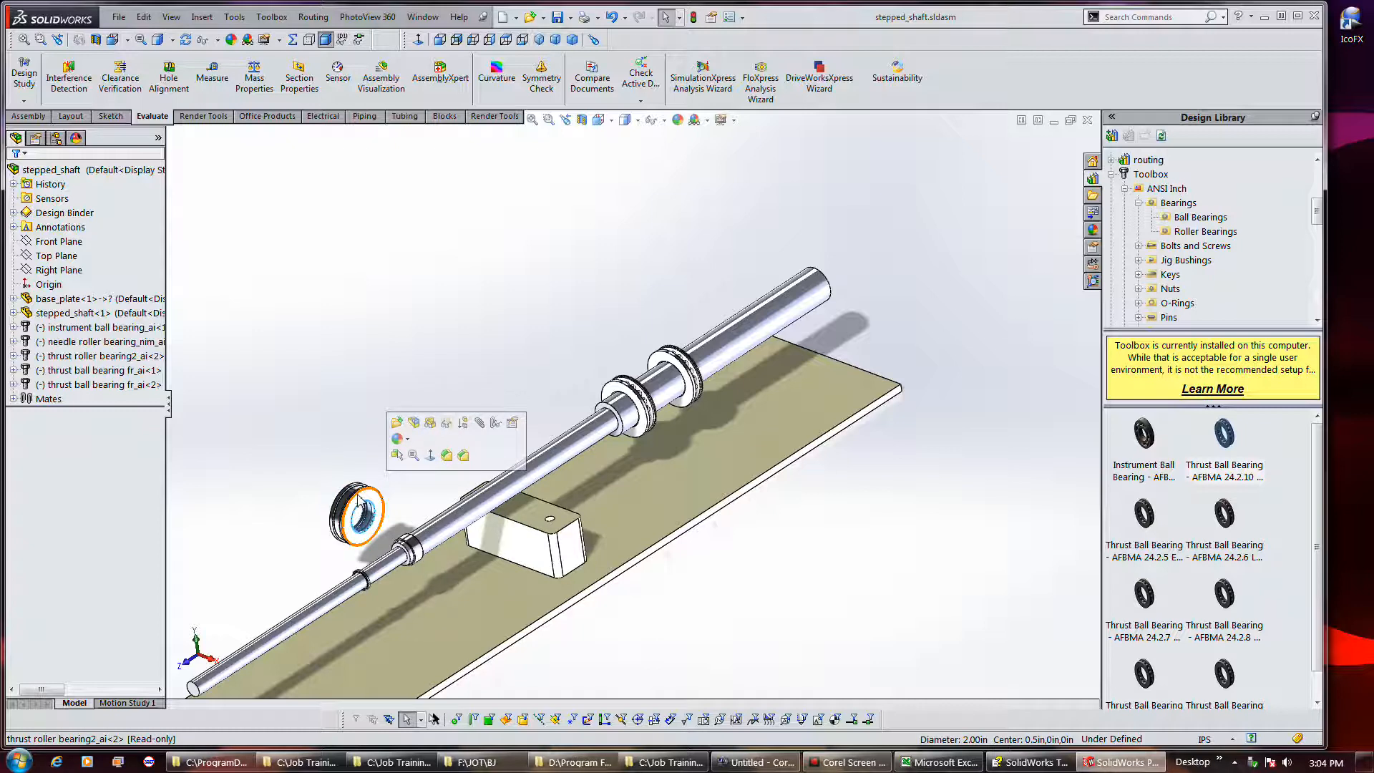
click(359, 499)
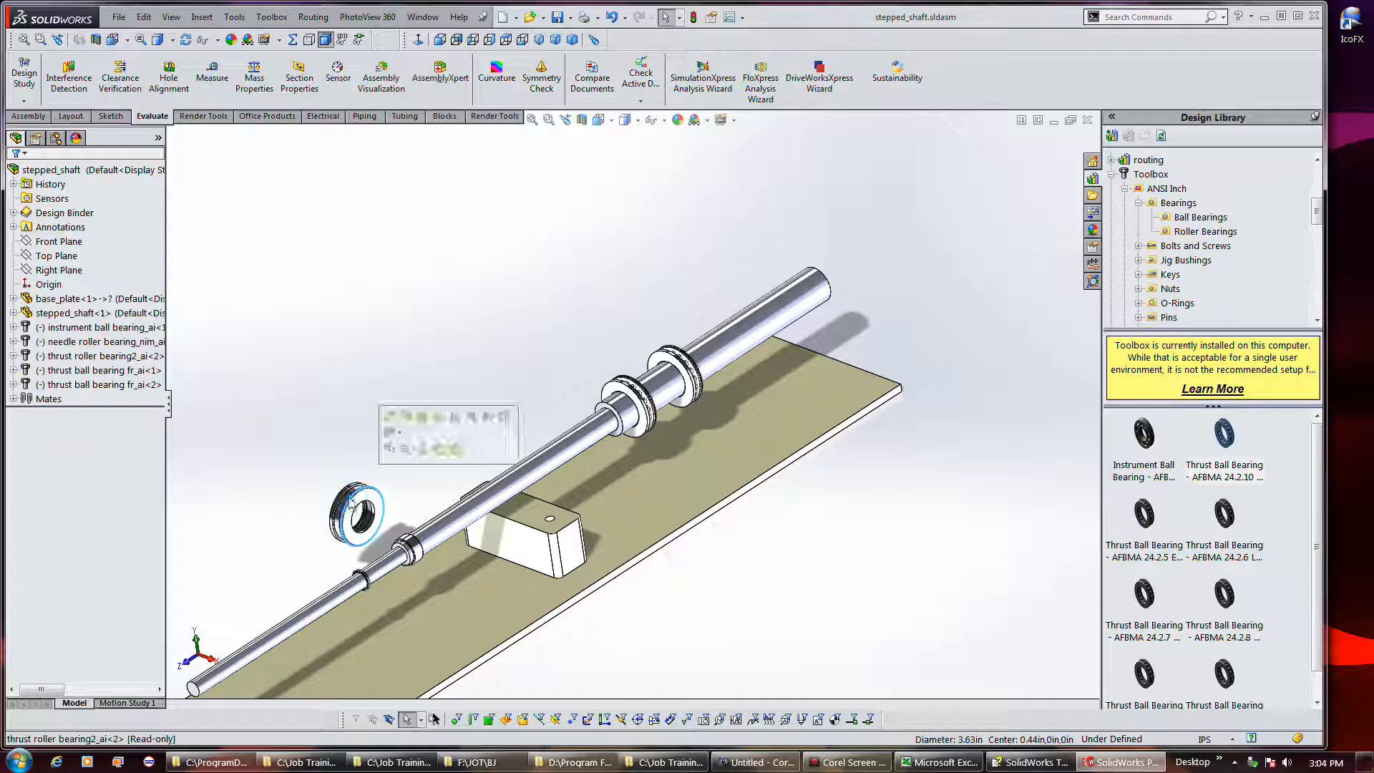
click(81, 359)
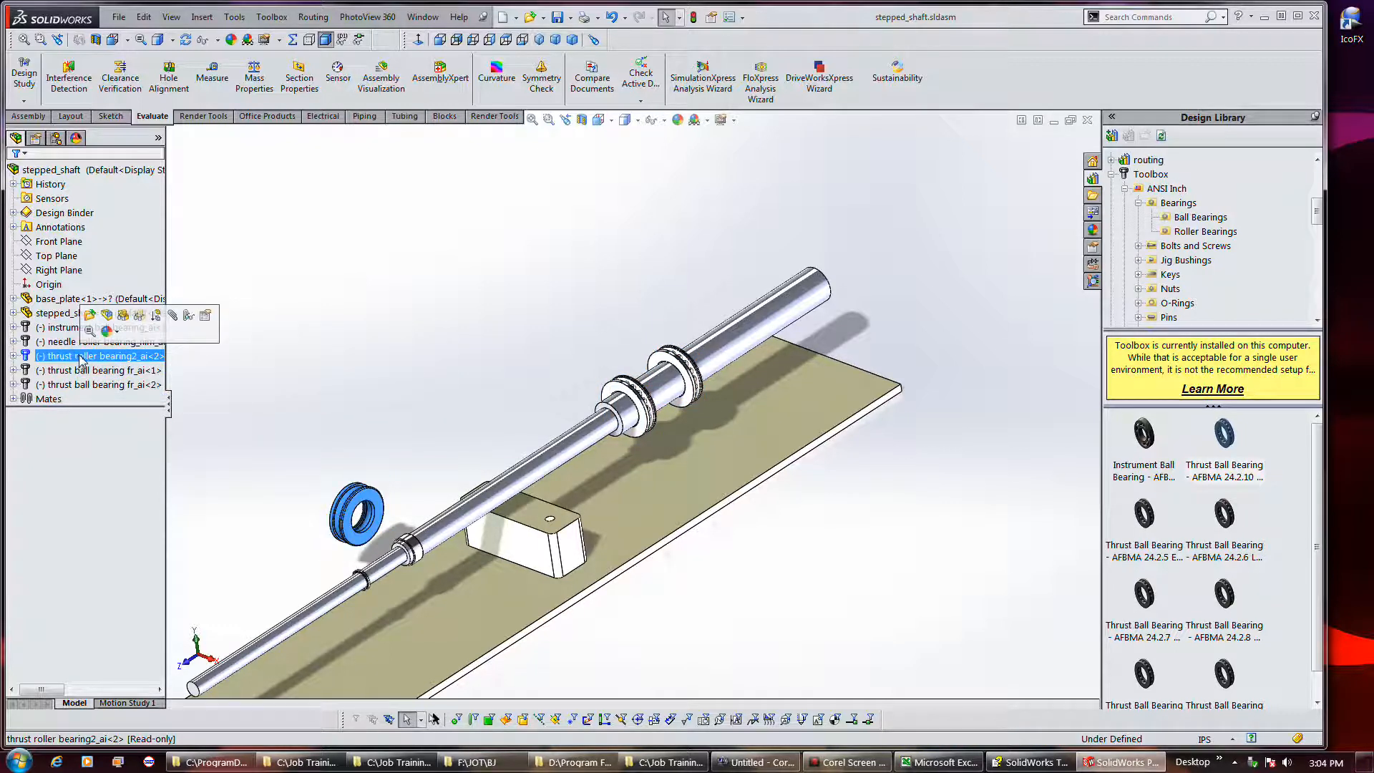
click(107, 317)
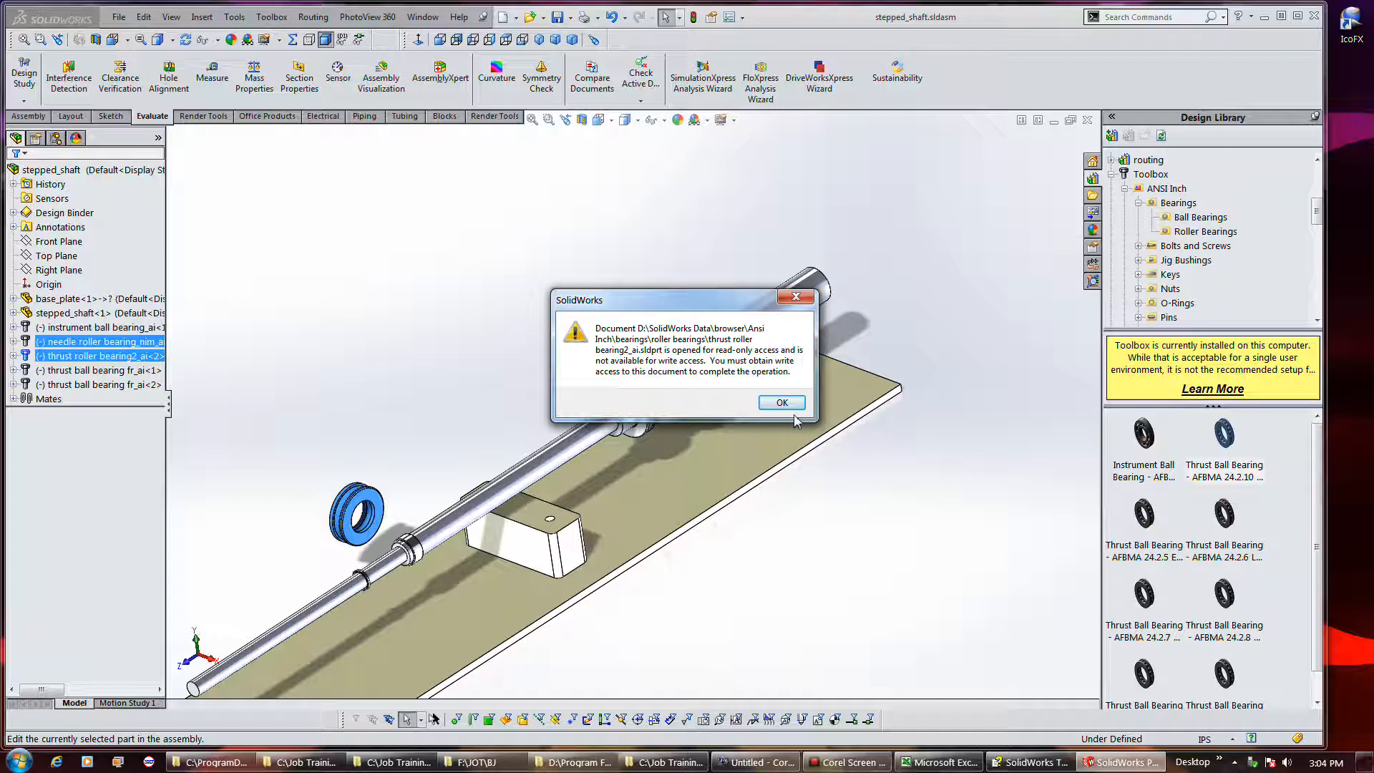
click(789, 404)
ctrl+click(153, 384)
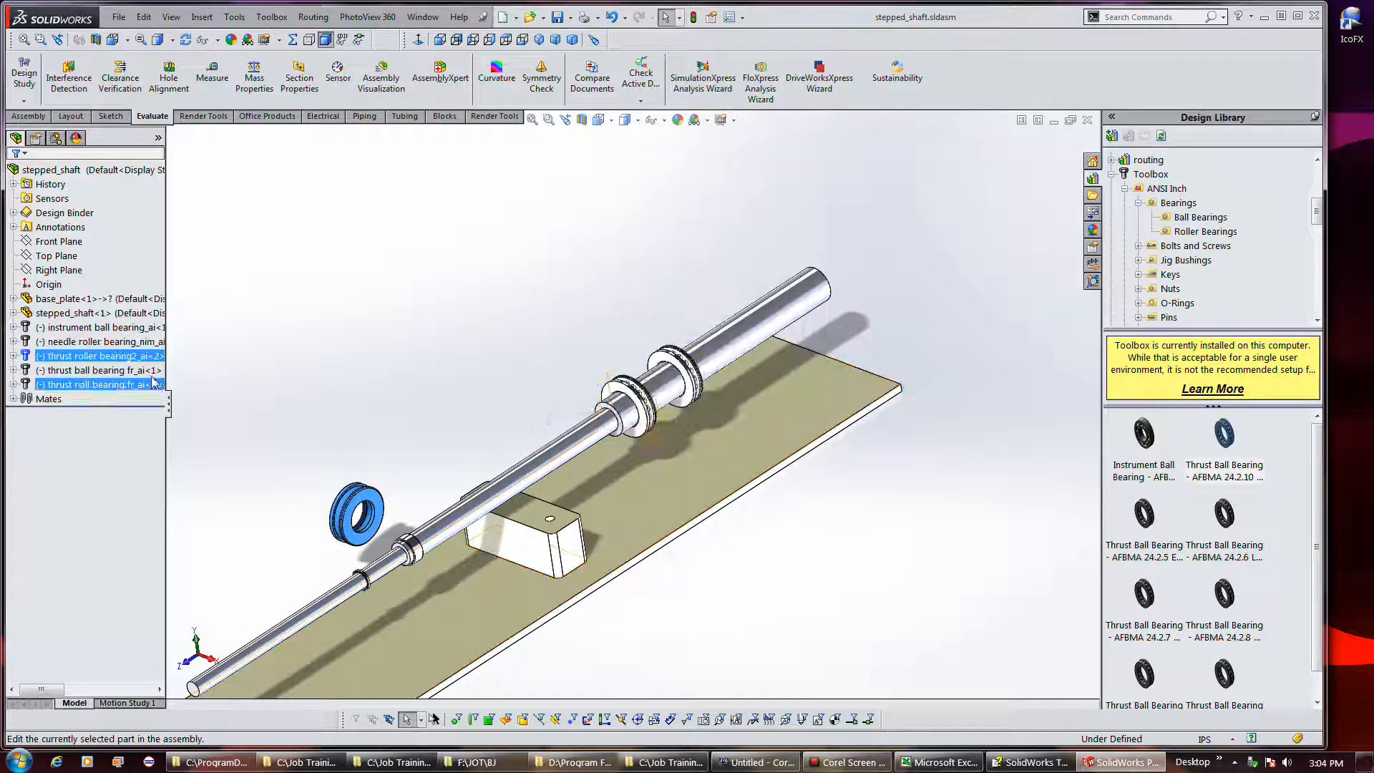
Expand the thrust roller bearing in the model tree and review its component properties
double_click(43, 358)
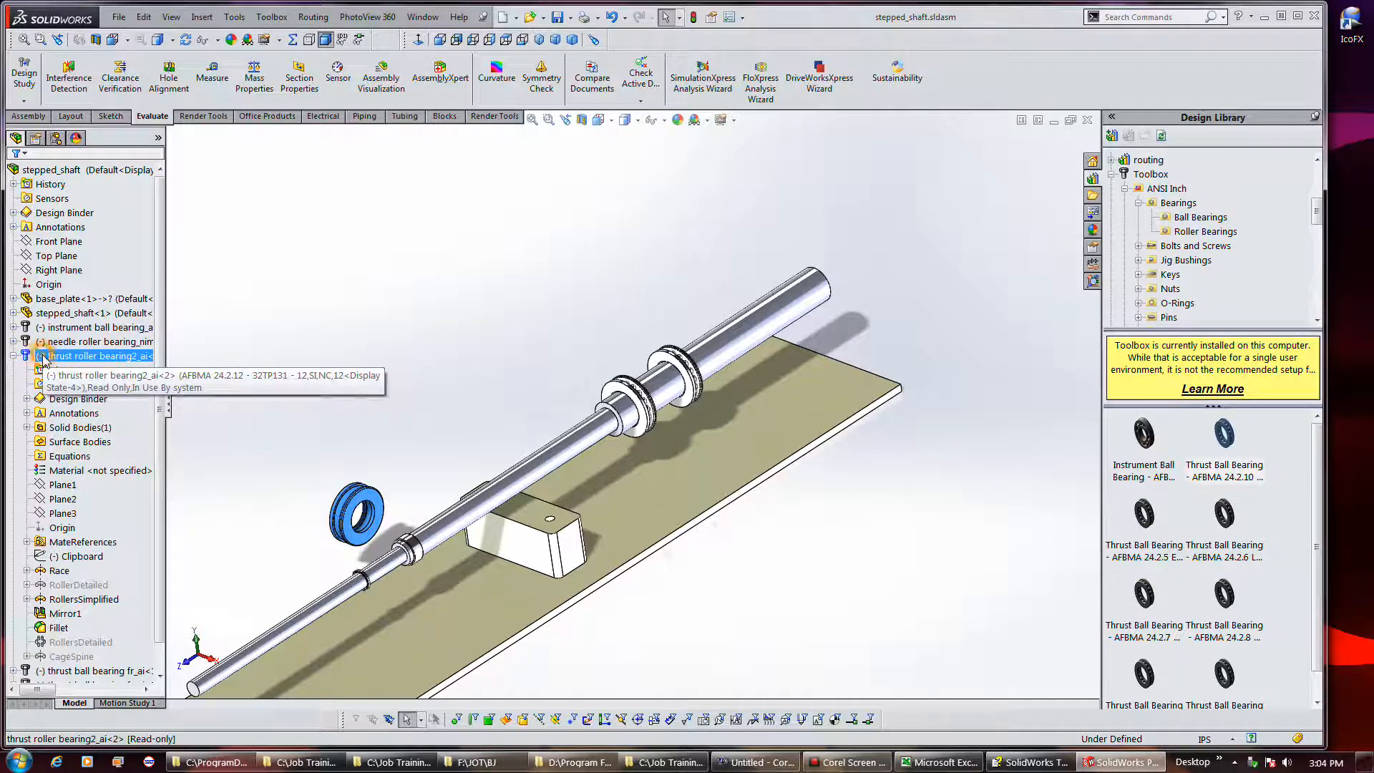
right_click(44, 360)
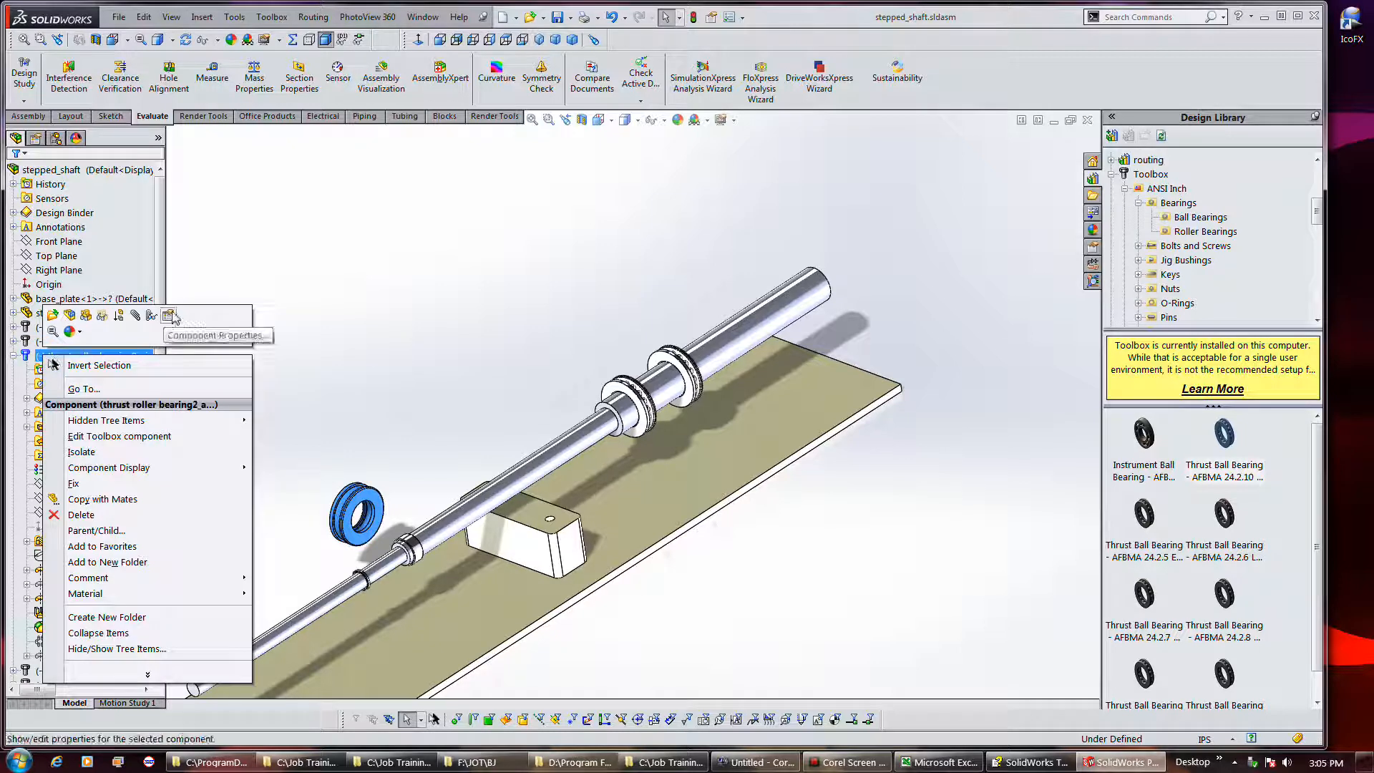
click(284, 381)
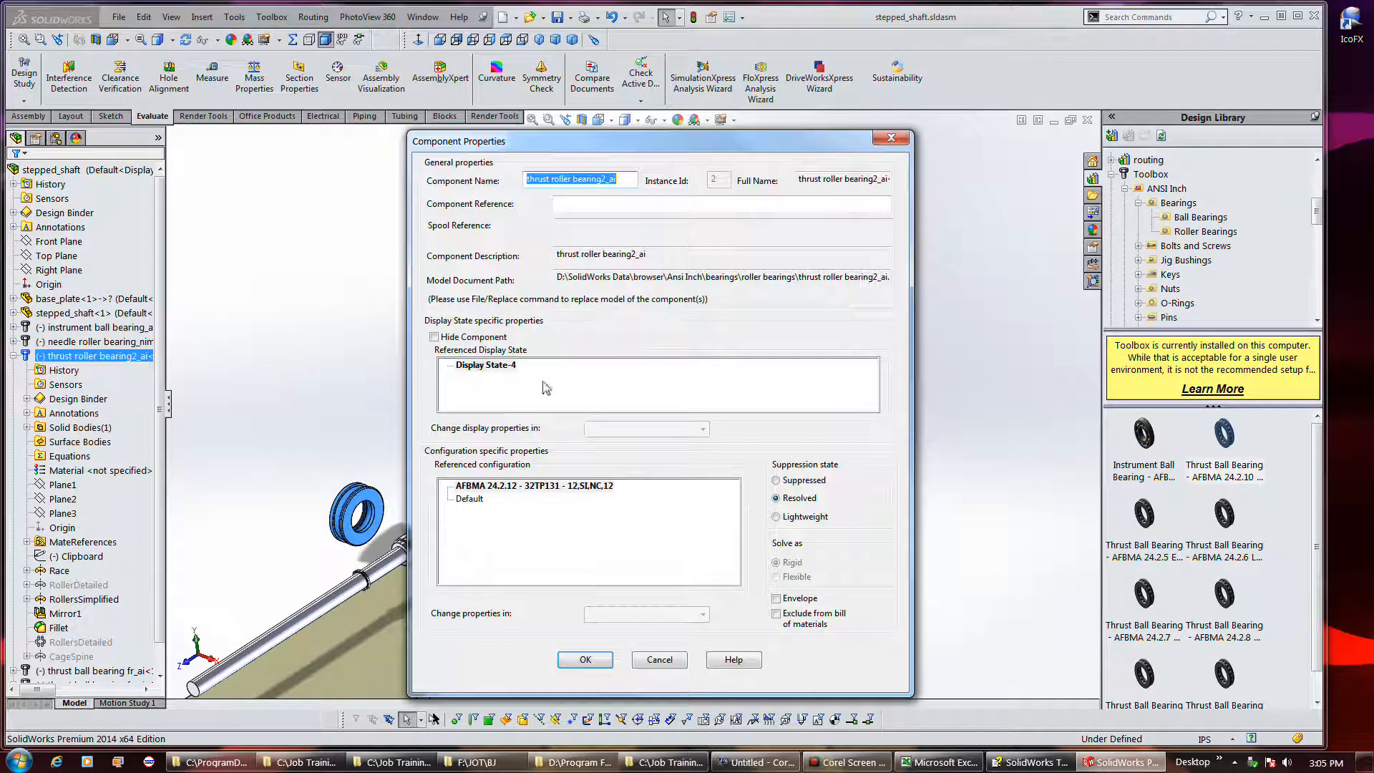
click(659, 659)
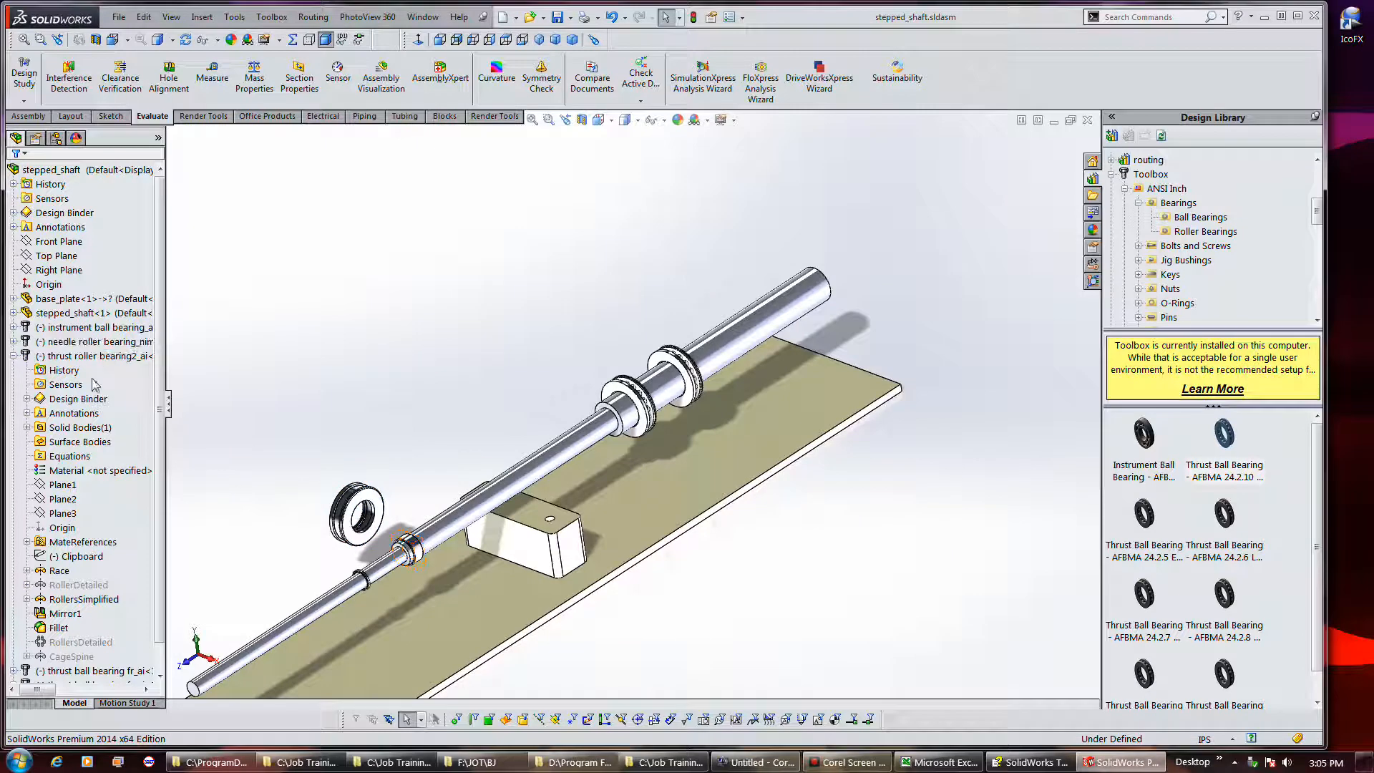
right_click(90, 357)
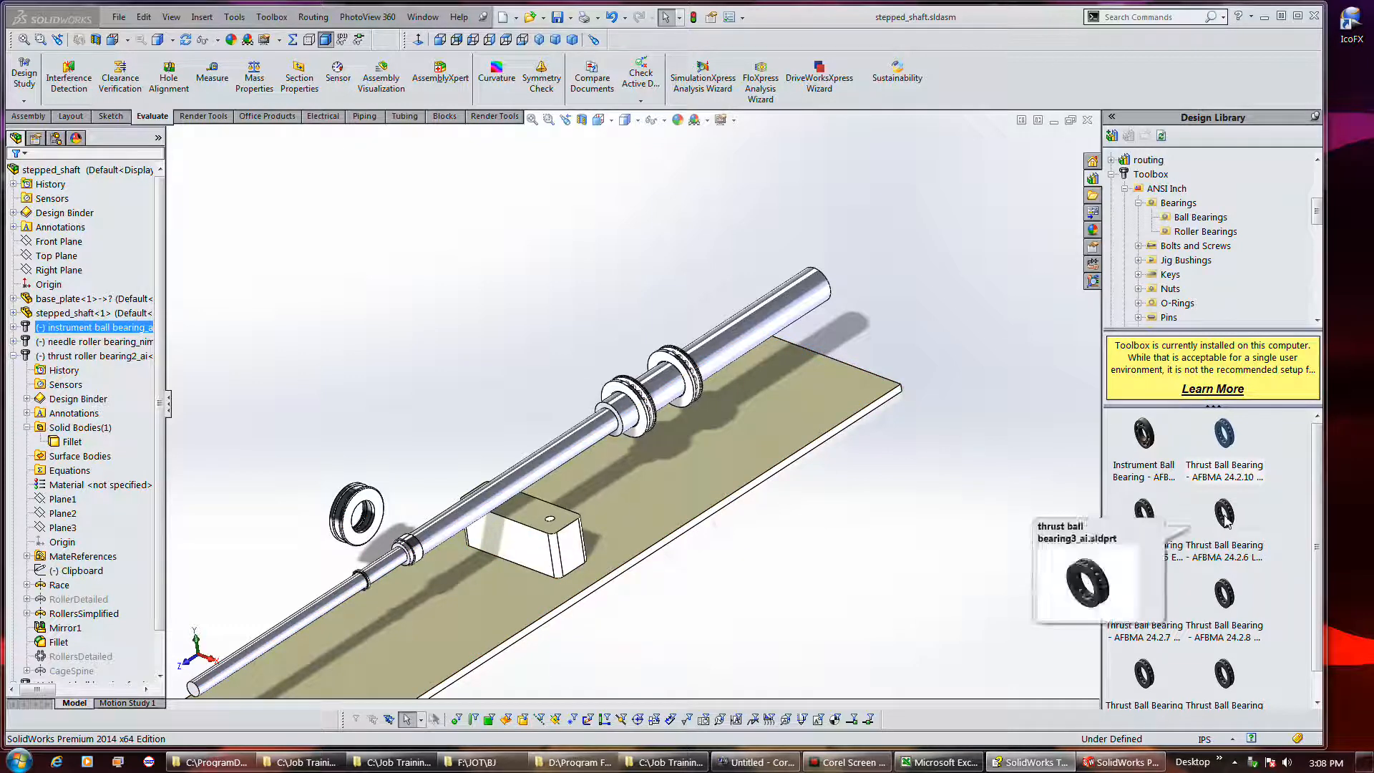
Insert an AFBMA 18.2.3.4 needle roller bearing from the Toolbox roller bearings onto the shaft's thick section, with Detailed display
click(1206, 231)
drag(1143, 514, 756, 342)
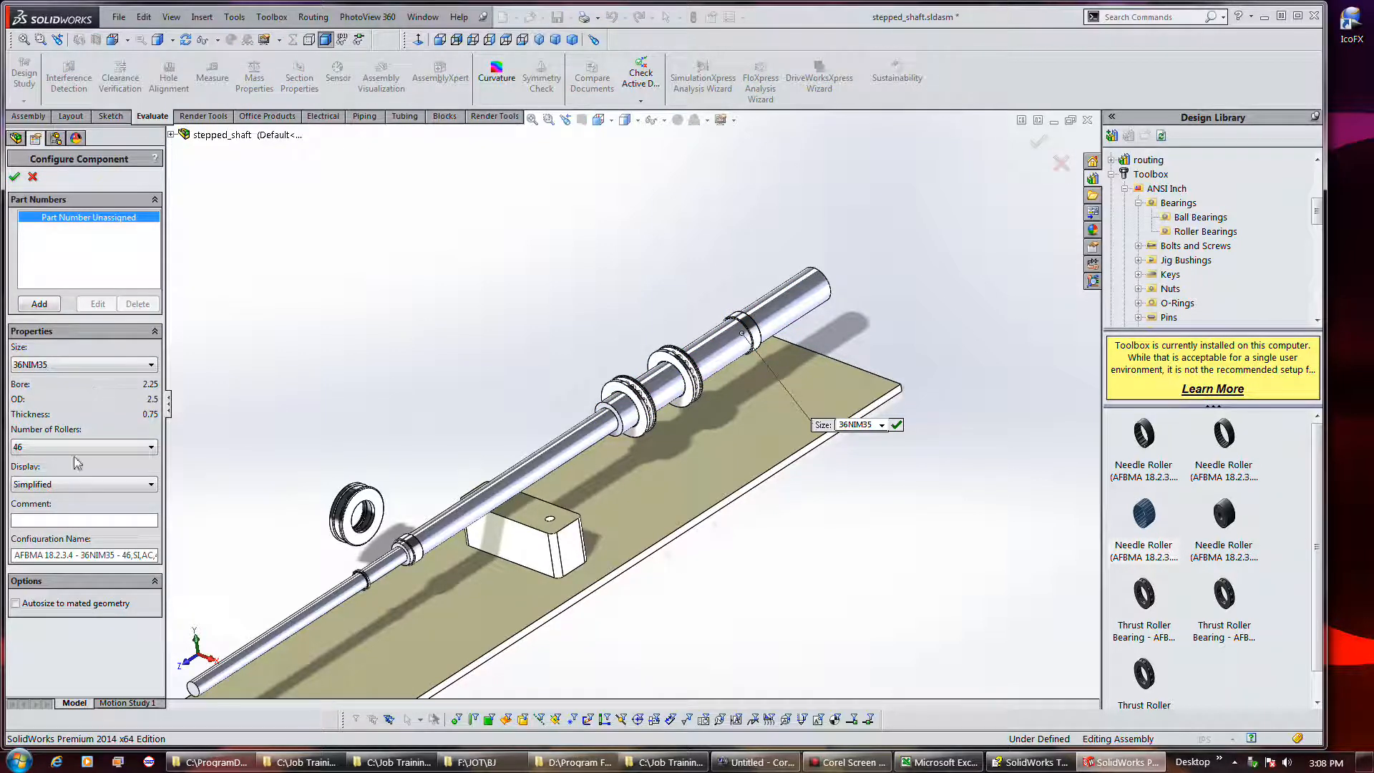
click(79, 484)
click(69, 510)
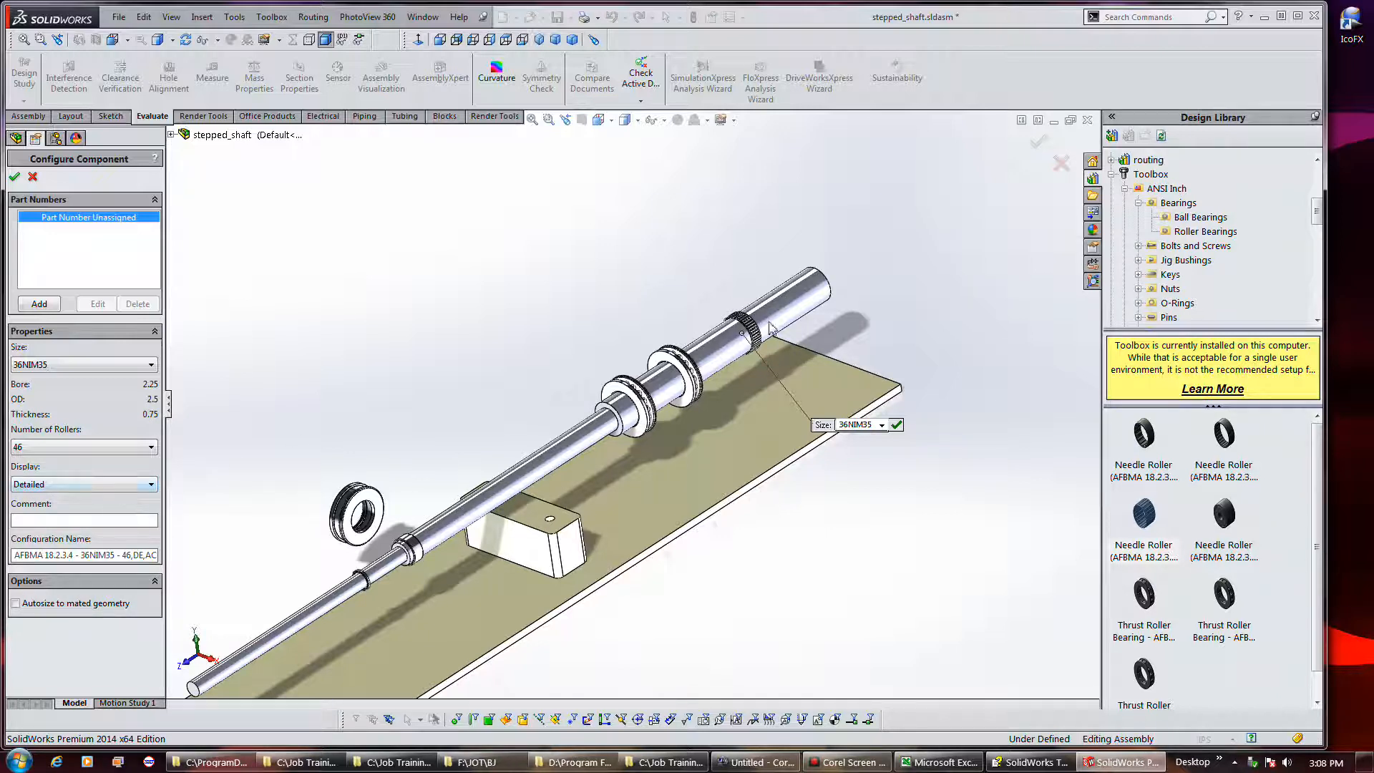
Accept size 36NIM35 for the needle roller bearing and place a second copy nearer the shaft's thick end
scroll(772, 327, down, 5)
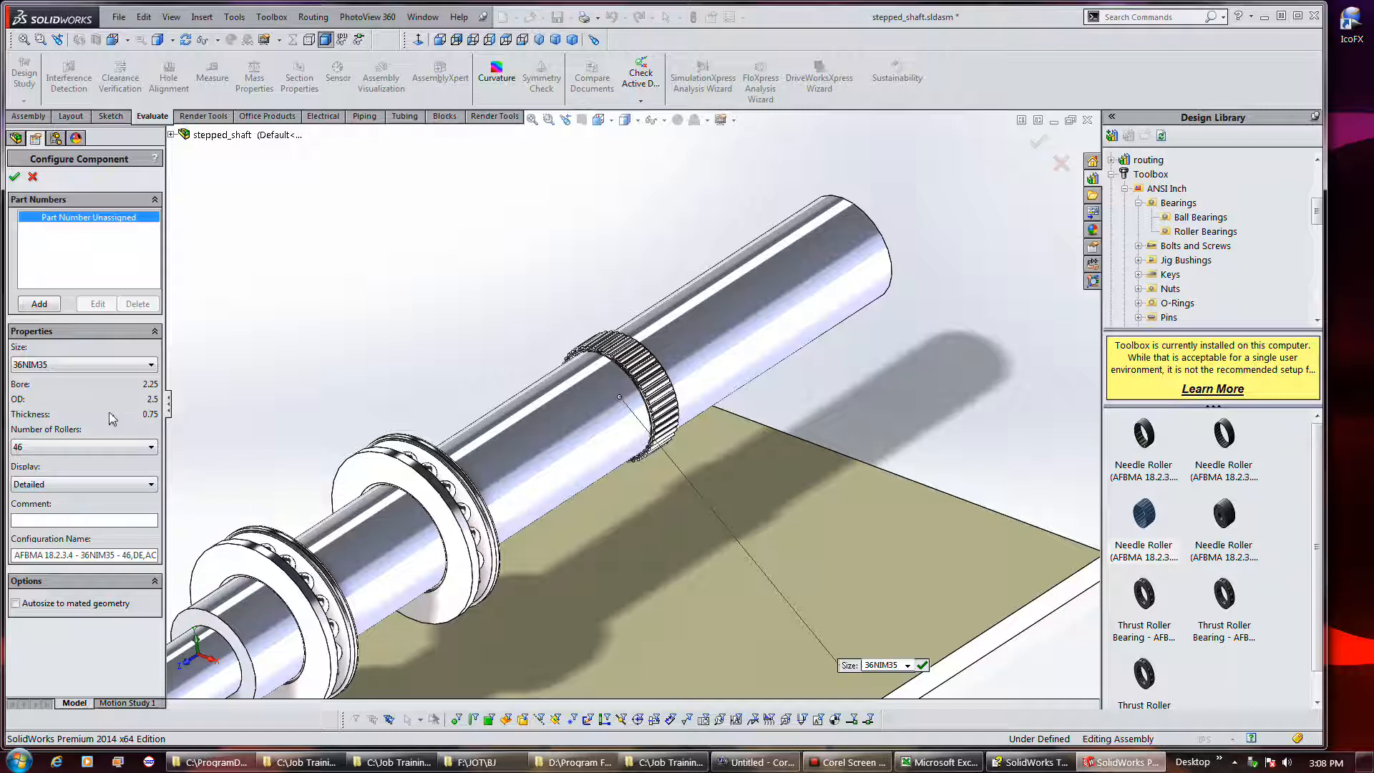
click(152, 367)
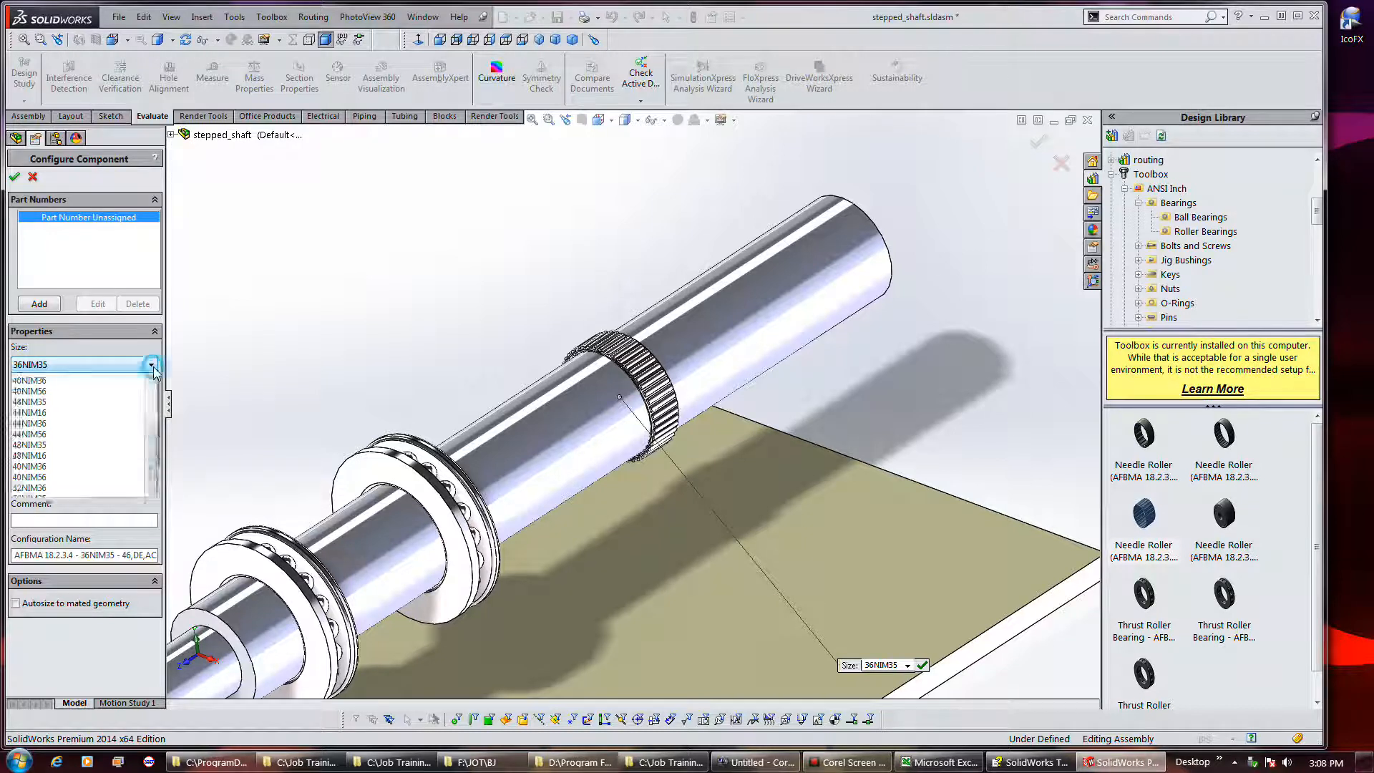
click(152, 366)
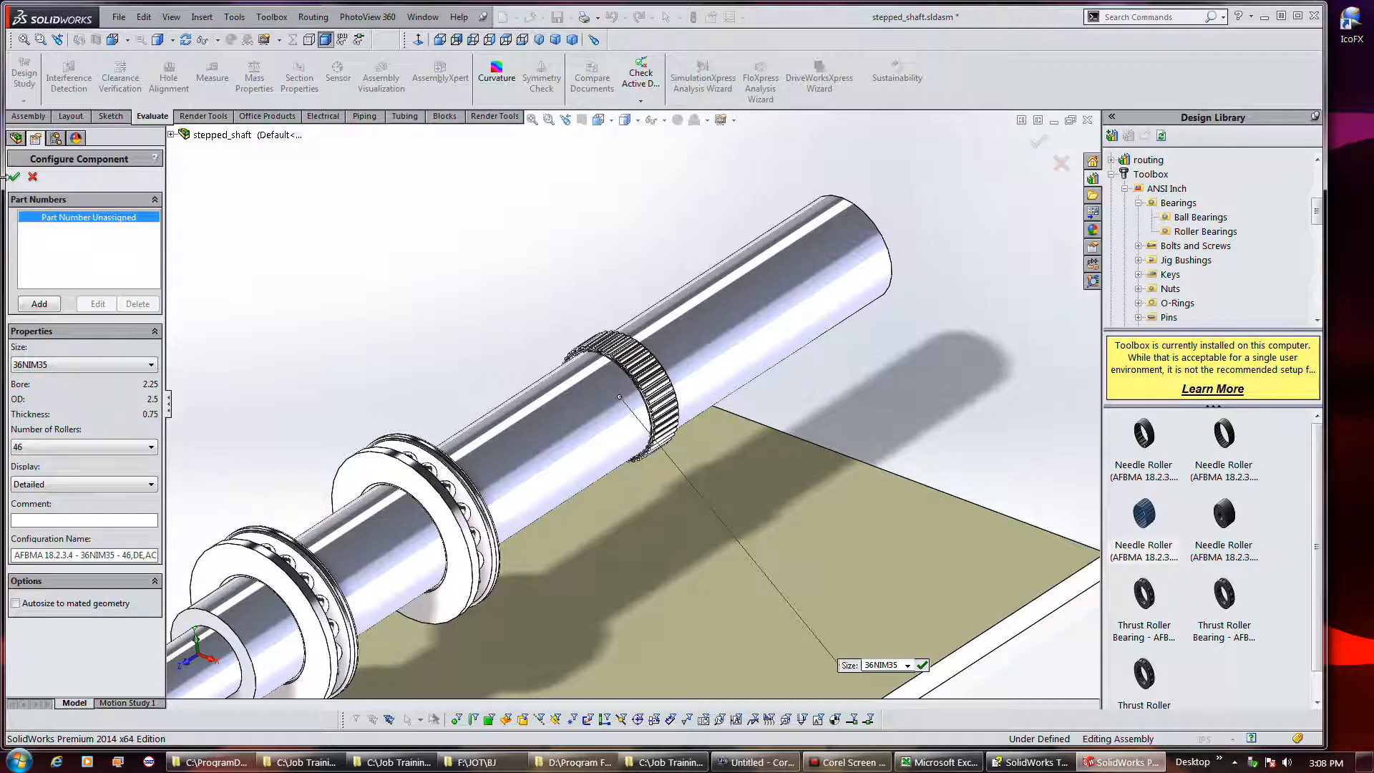
click(13, 177)
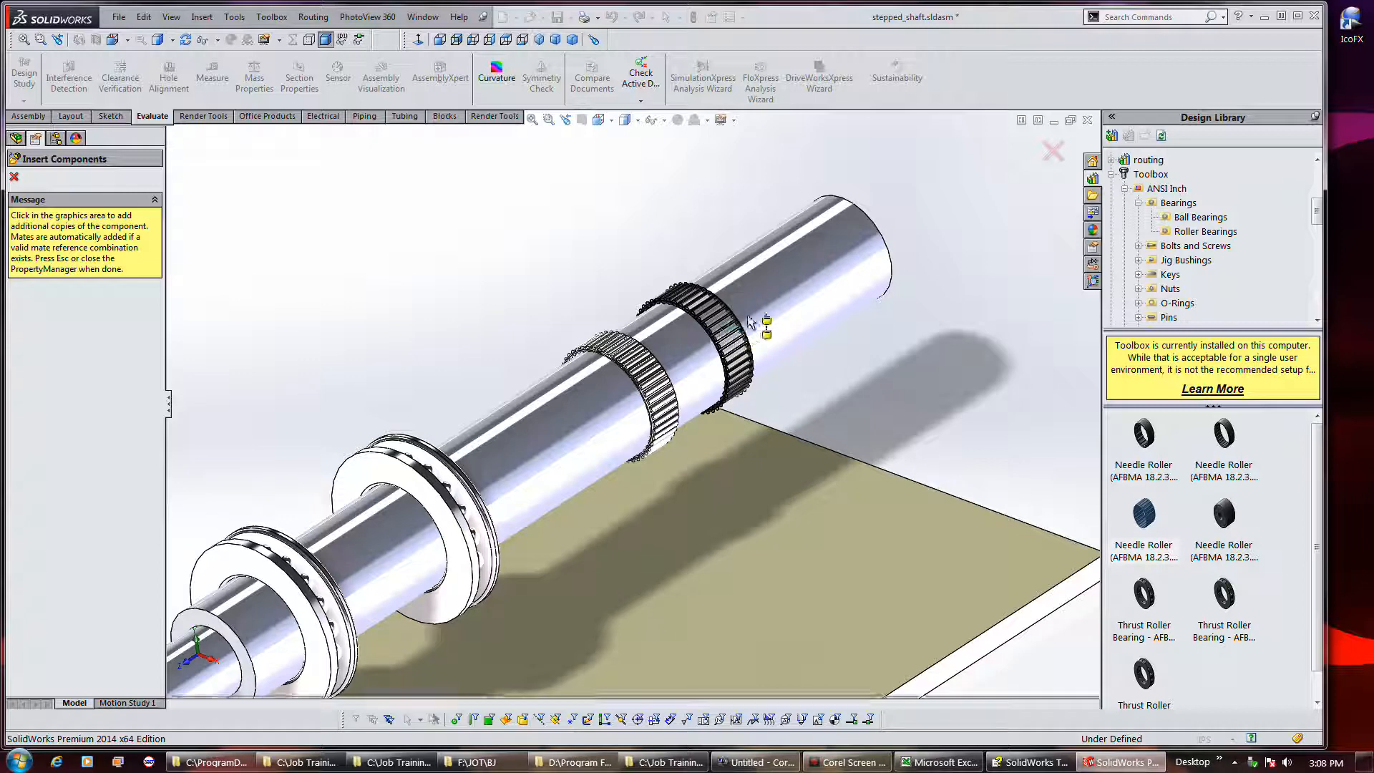
click(774, 305)
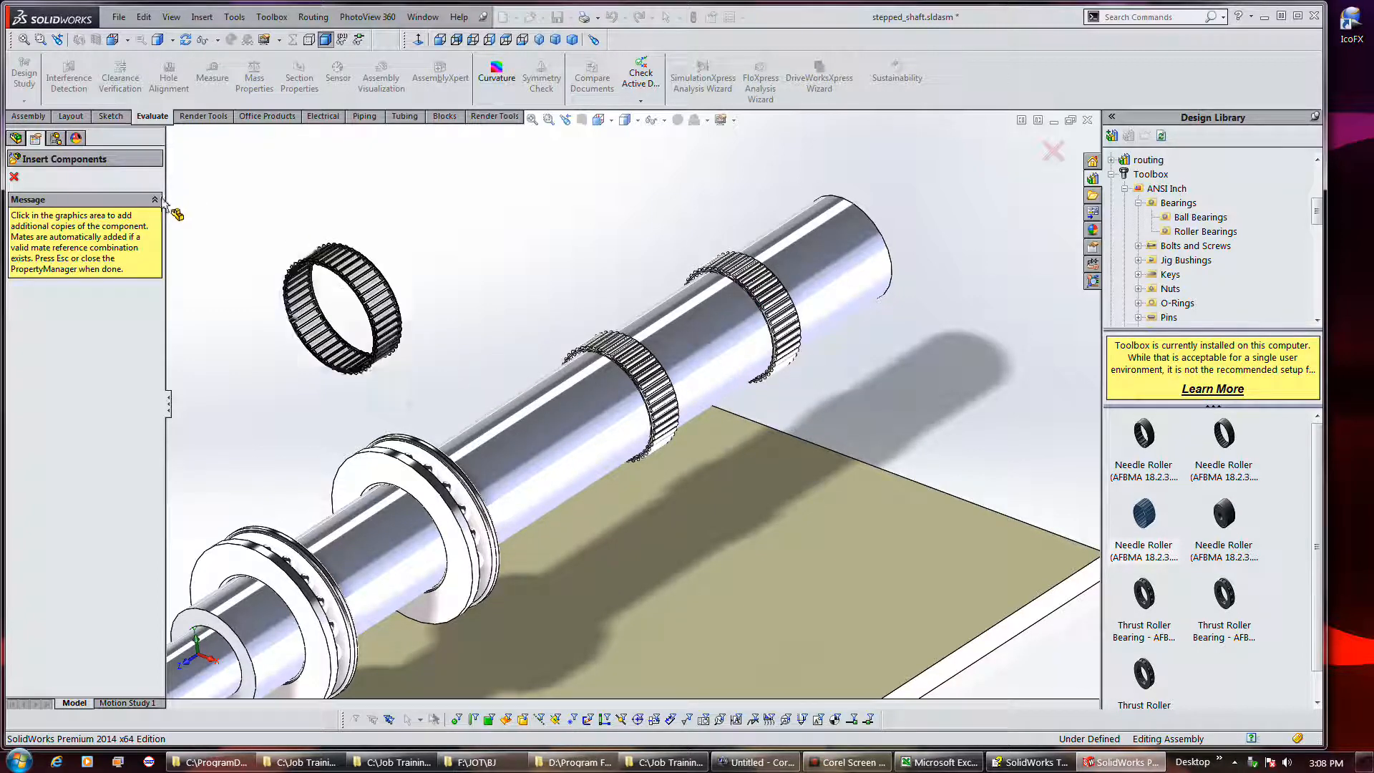
click(14, 177)
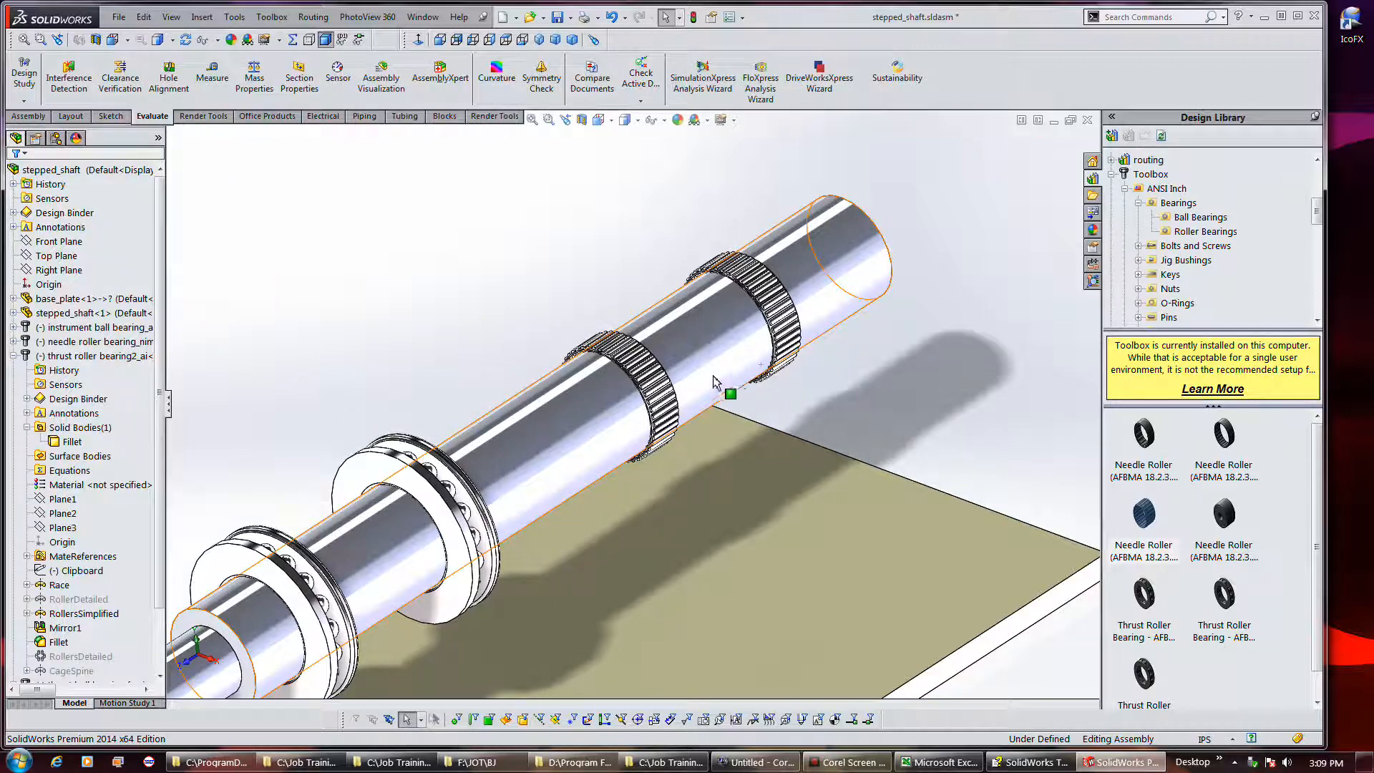
Inspect the detailed rollers, and reopen the outermost needle roller bearing's Toolbox configuration to review and accept its settings
scroll(658, 437, down, 5)
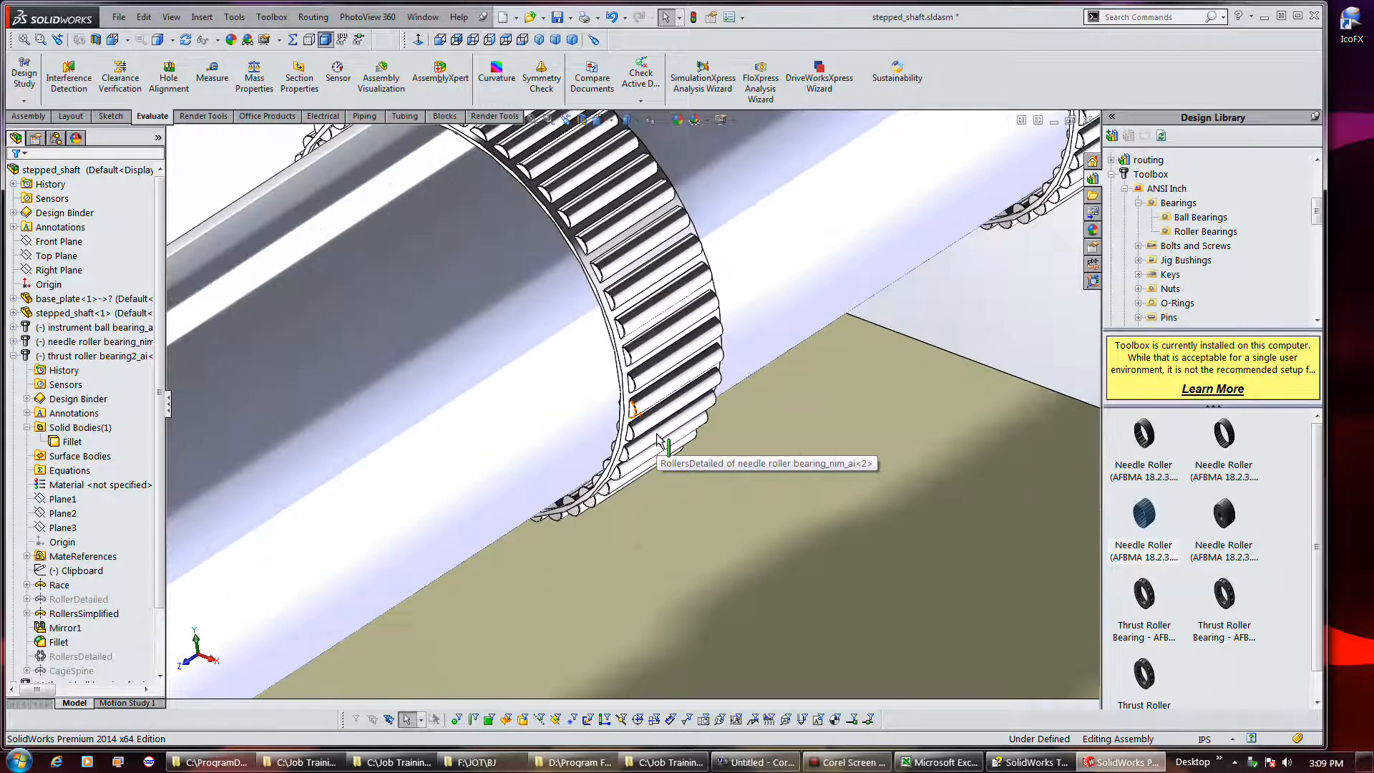
middle_drag(658, 437, 655, 371)
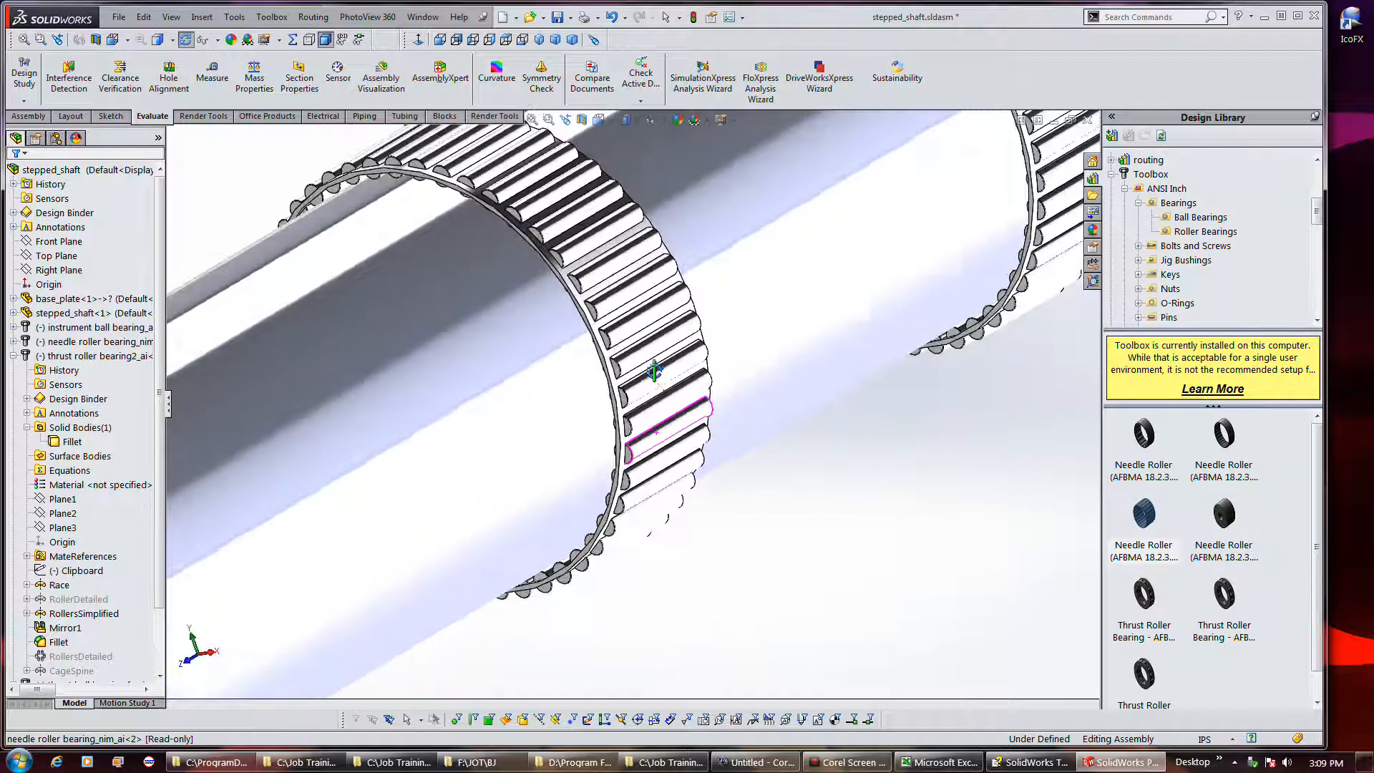
scroll(672, 379, up, 10)
key(Escape)
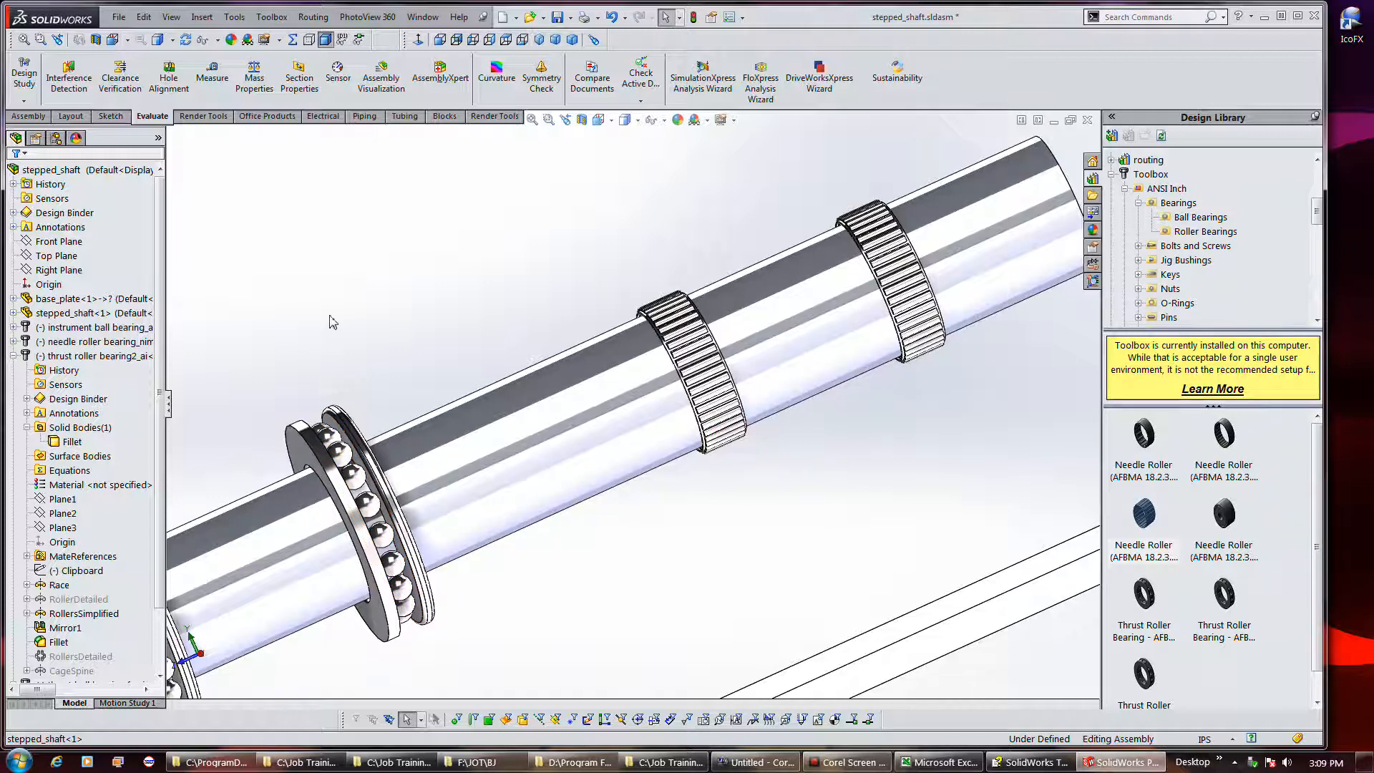
click(14, 357)
click(100, 414)
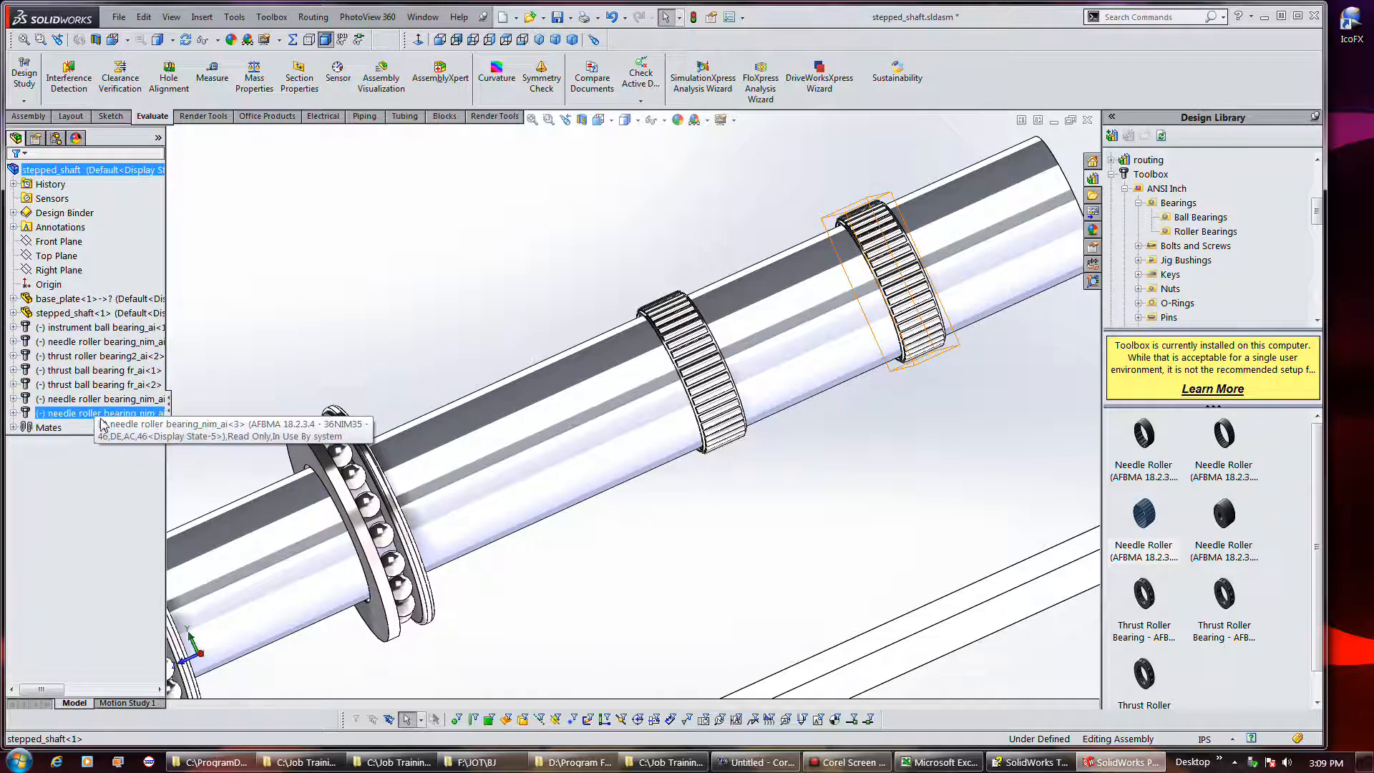
right_click(100, 418)
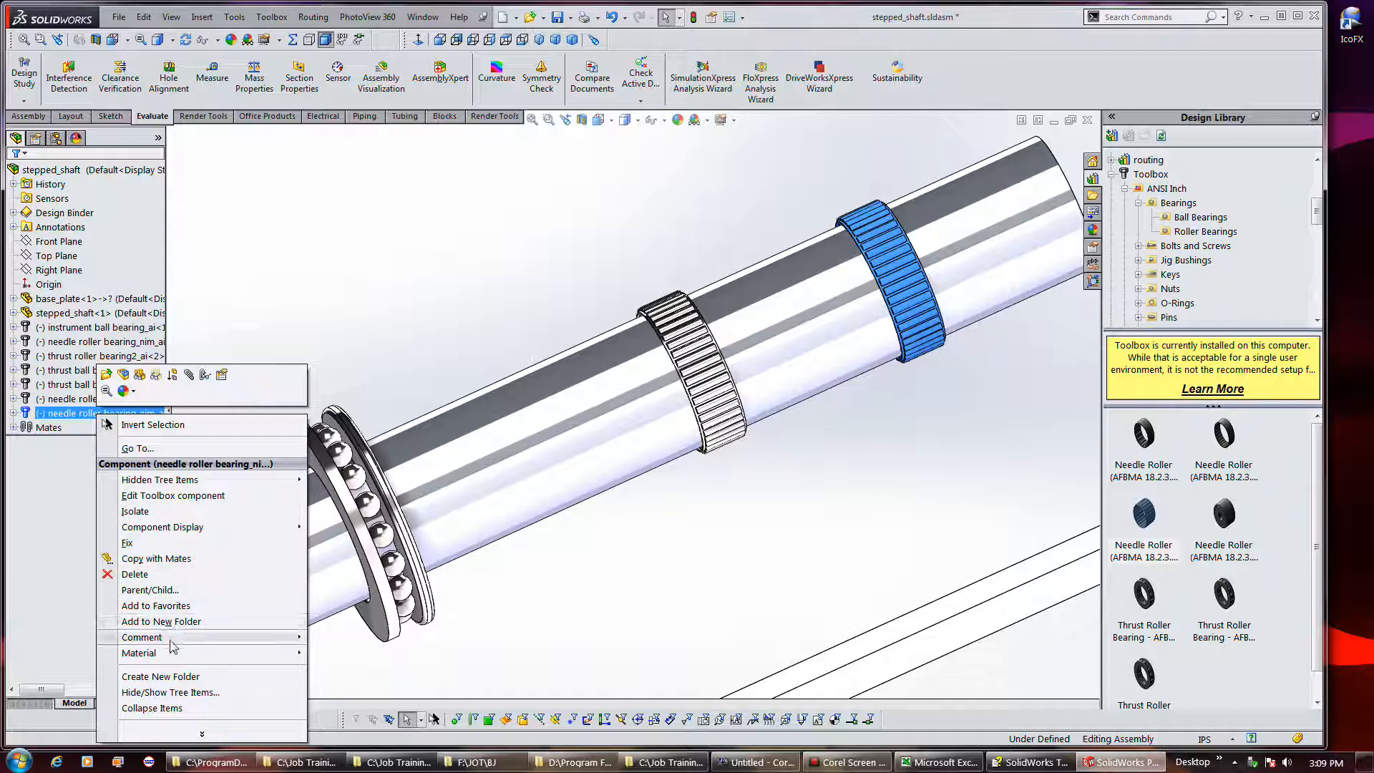
mouse_move(169, 660)
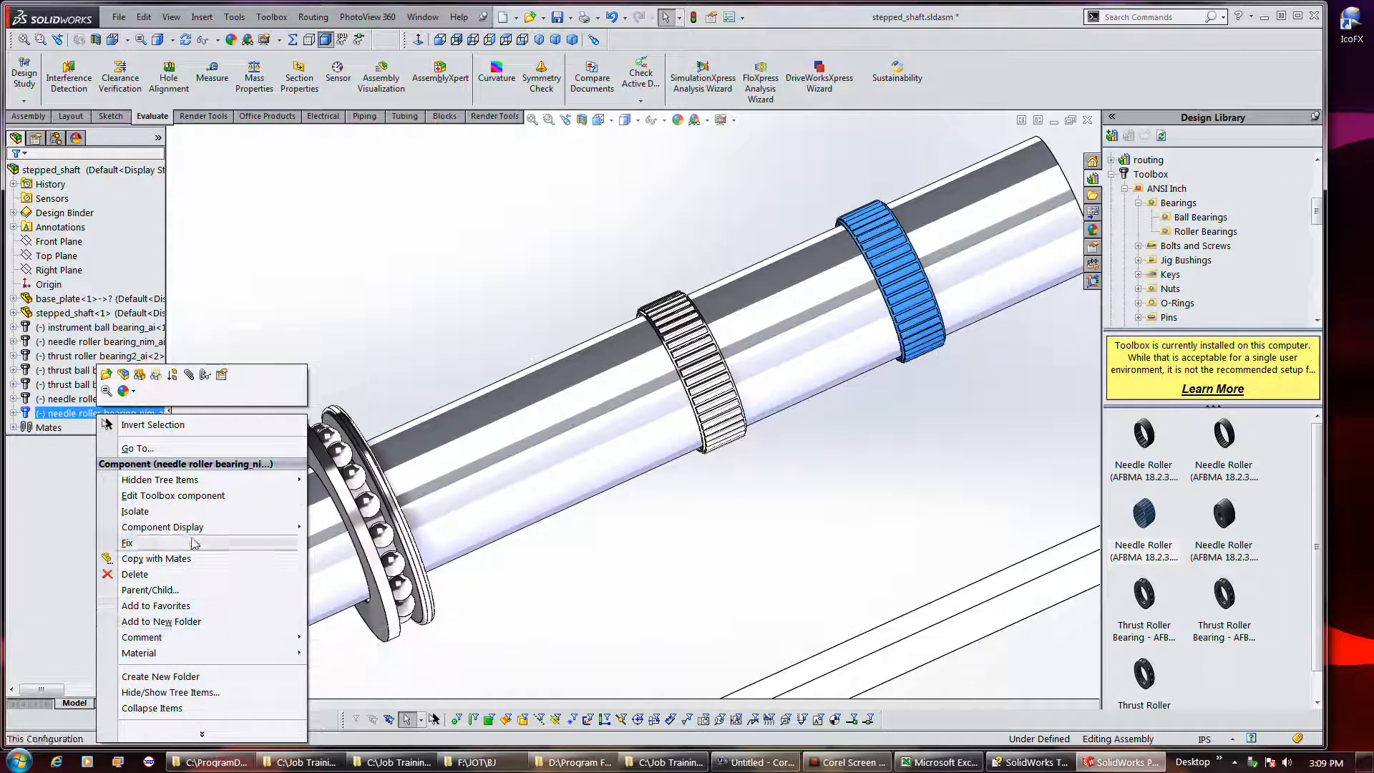
click(199, 503)
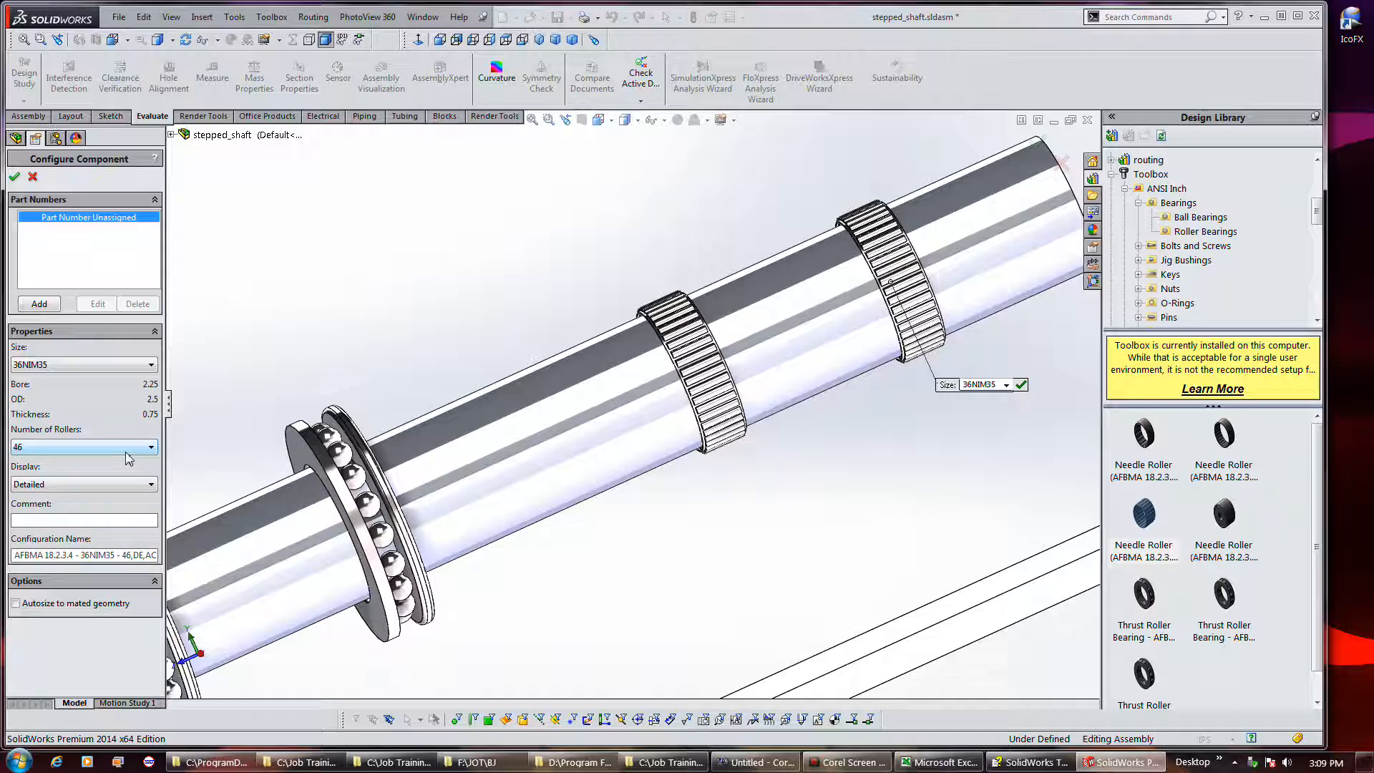
key(Tab)
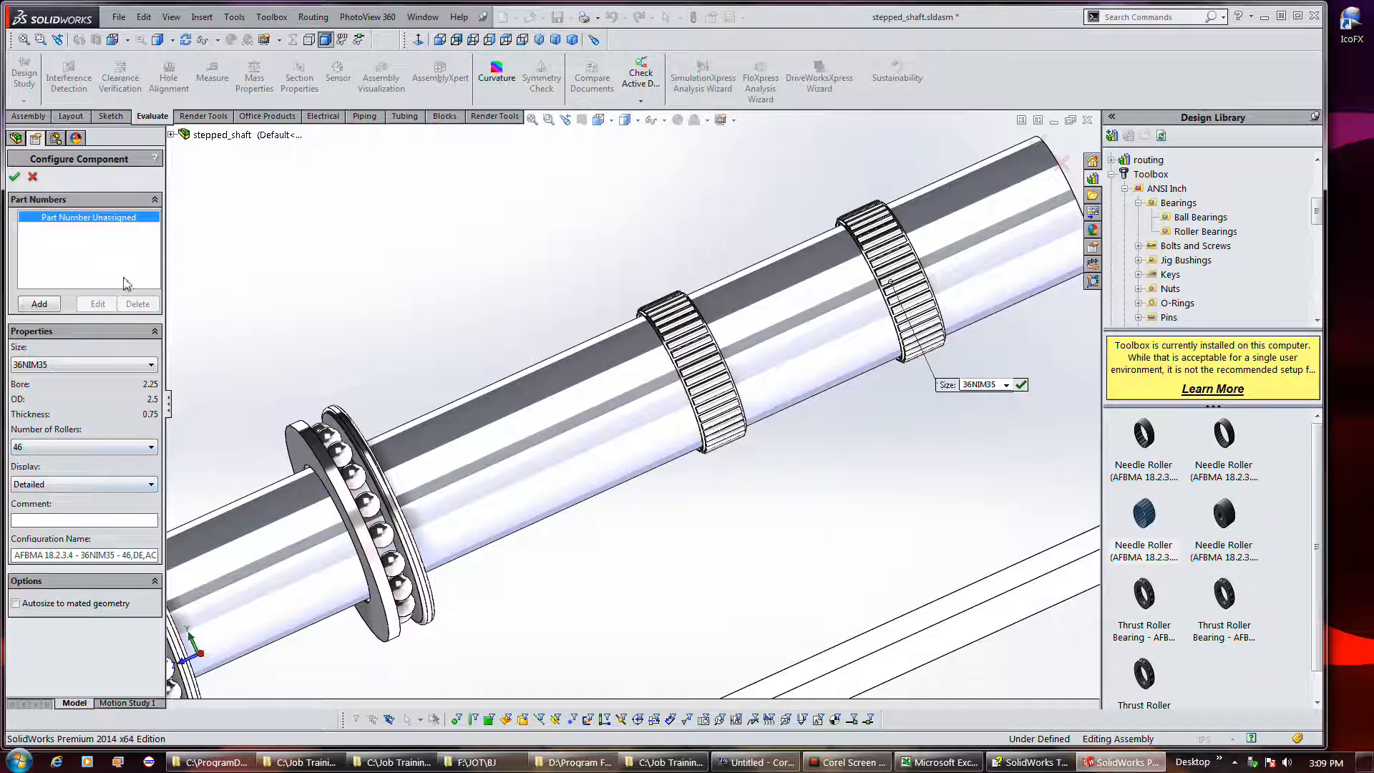
click(14, 177)
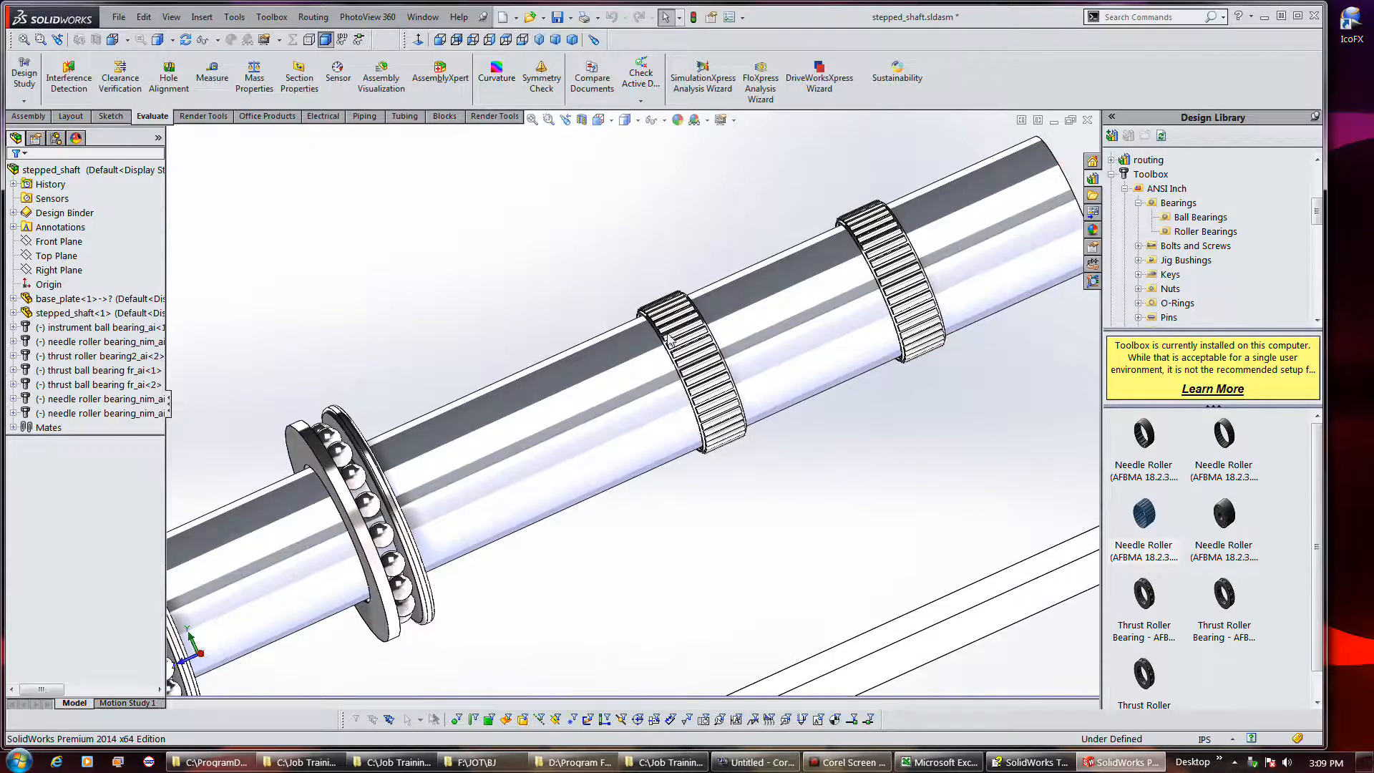
scroll(920, 402, up, 6)
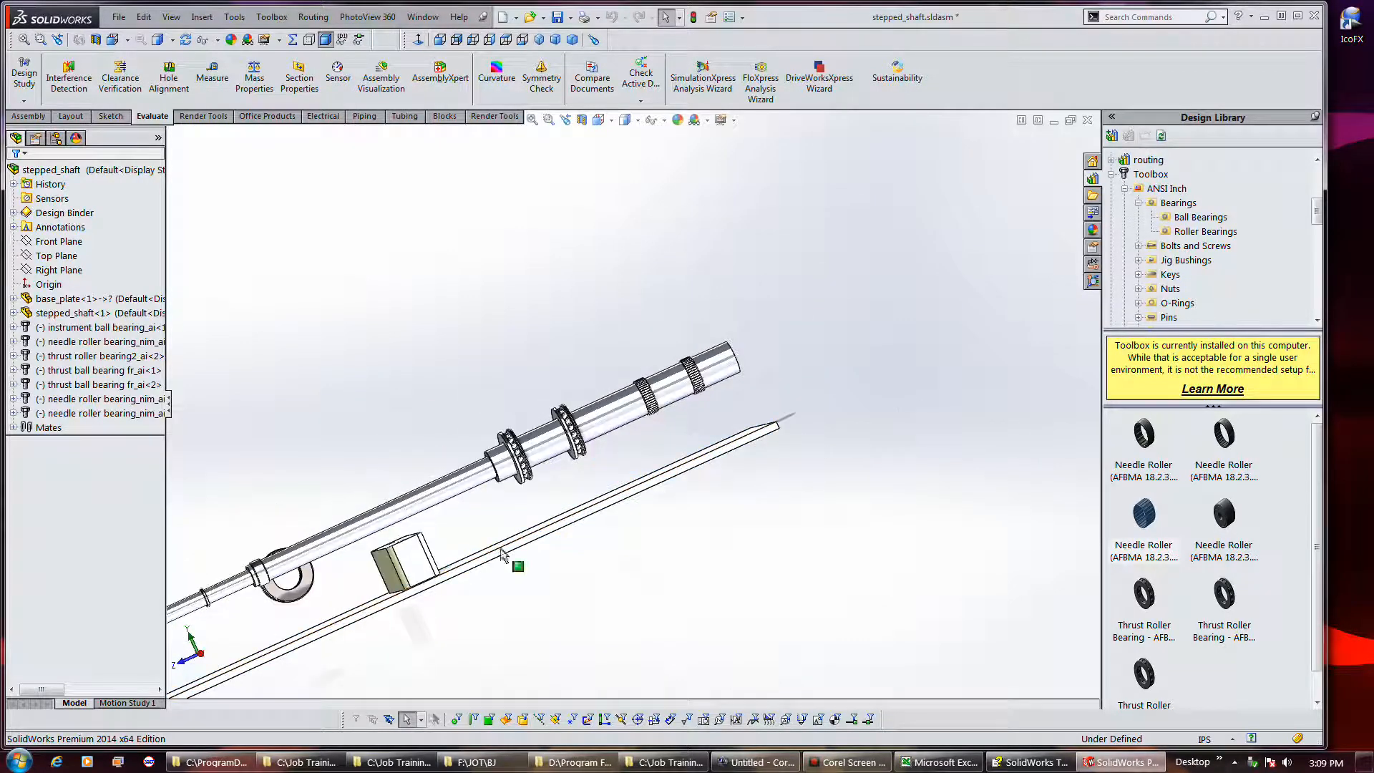
scroll(685, 536, up, 2)
scroll(330, 565, down, 4)
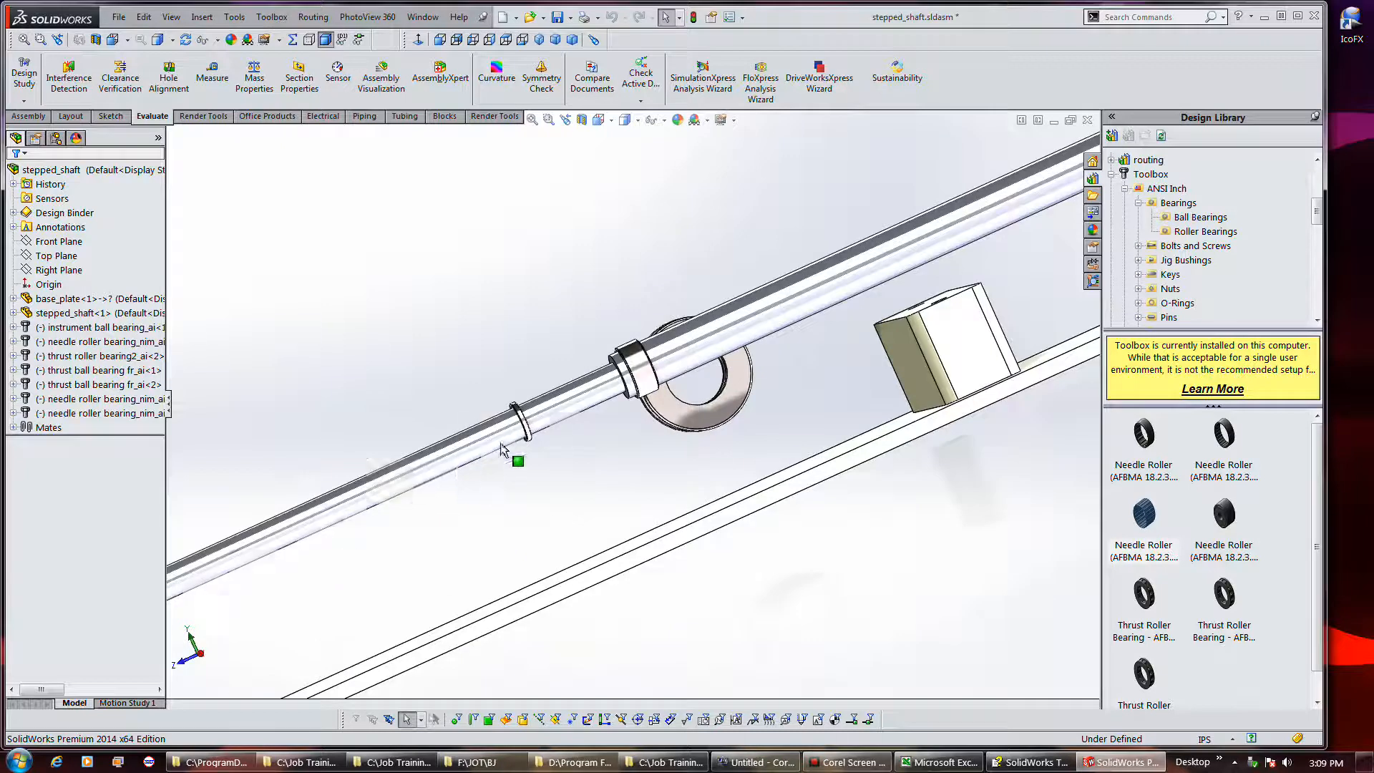
Try to edit the simplified needle roller bearing near the shaft's step directly, first as a feature and again as a part in the assembly
scroll(544, 462, down, 3)
scroll(653, 430, up, 2)
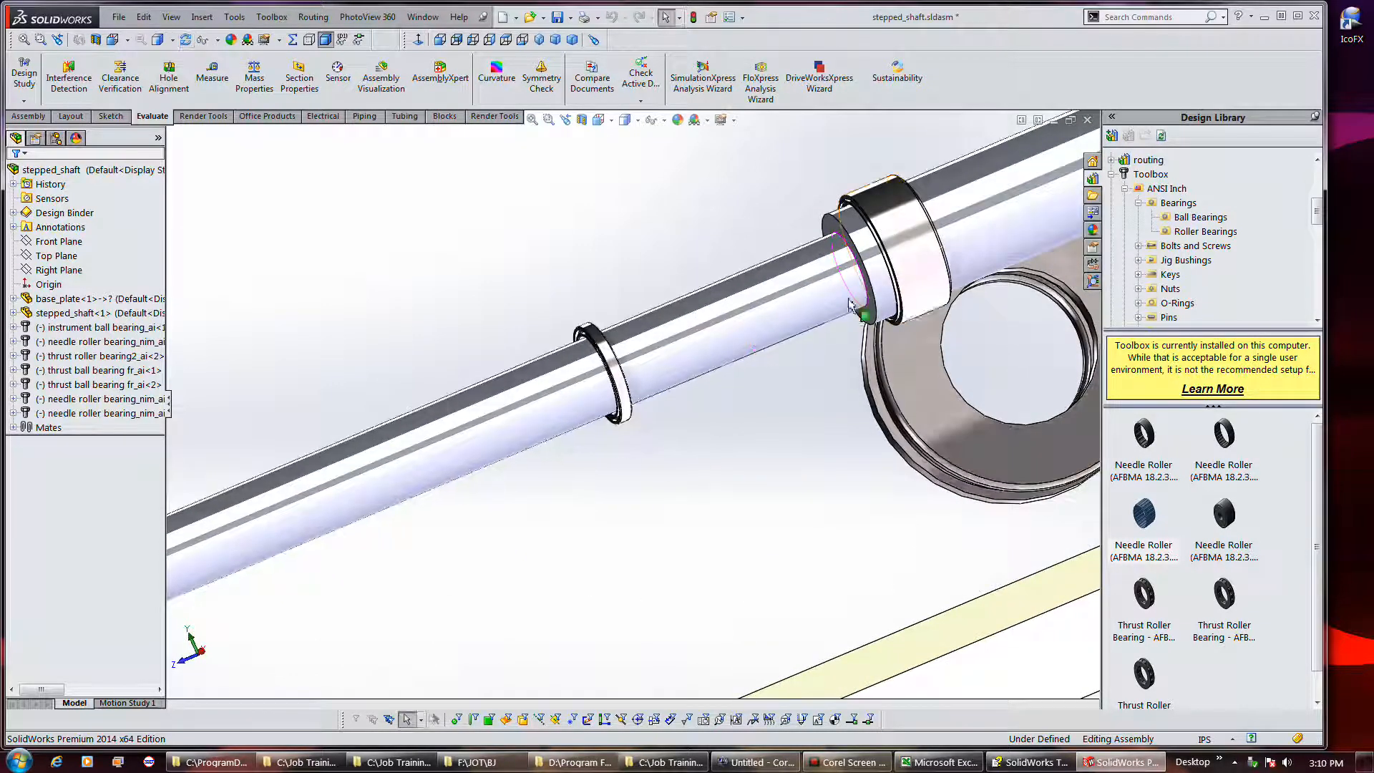
click(900, 267)
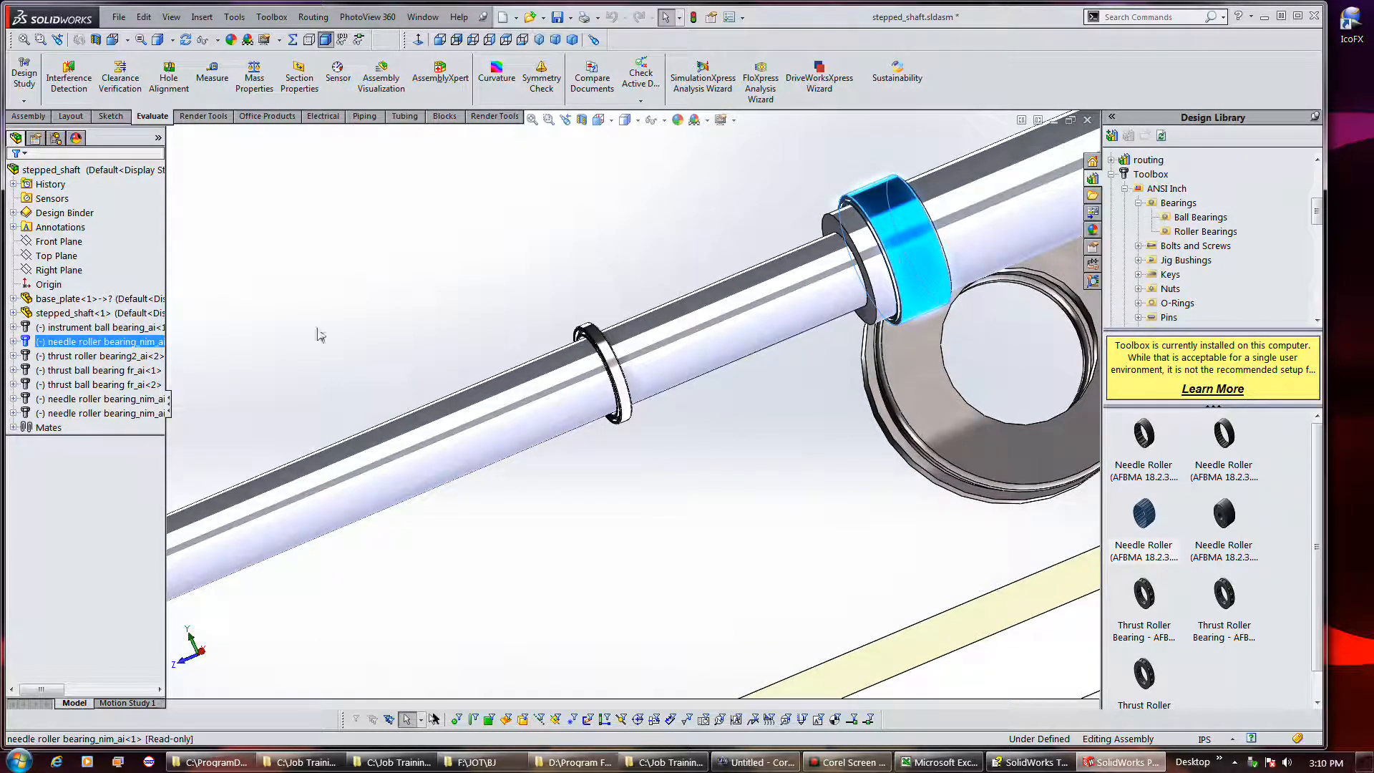
click(887, 239)
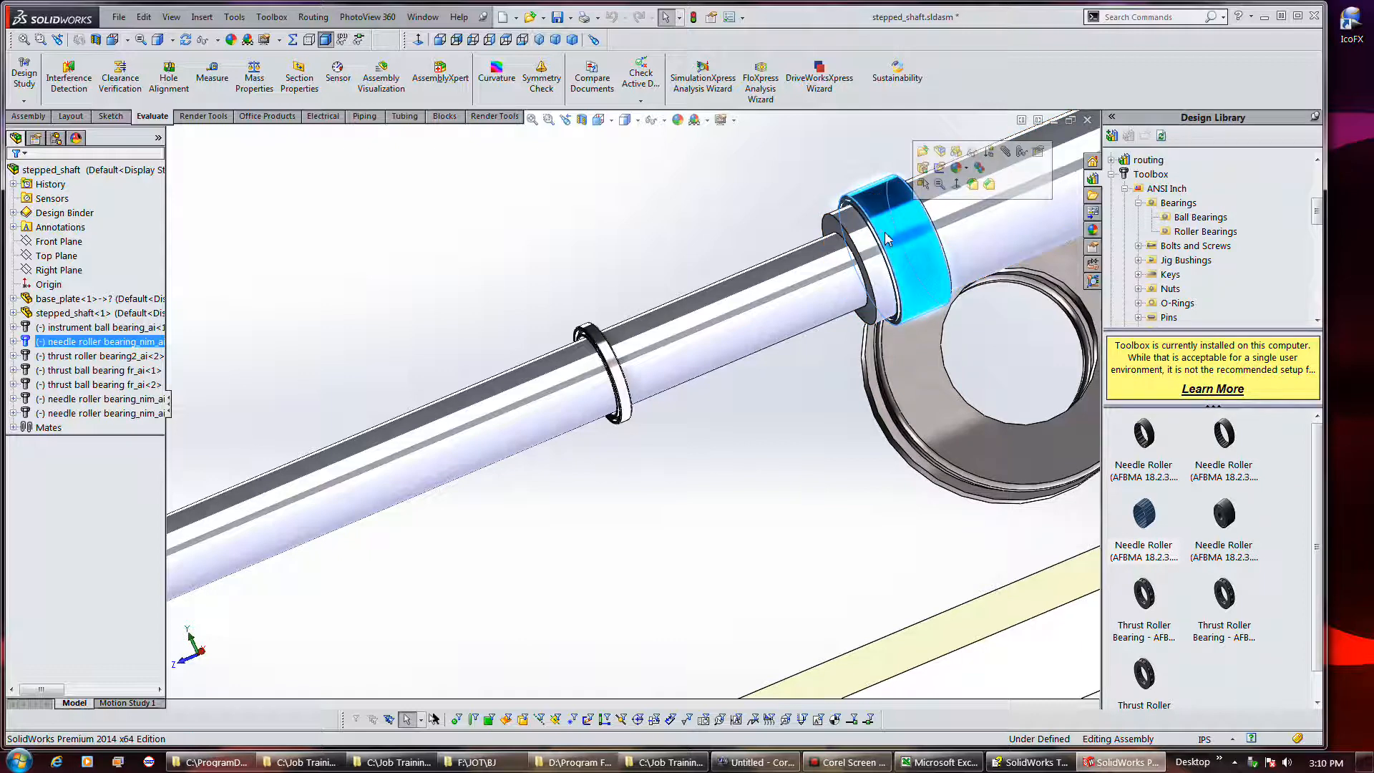
click(923, 170)
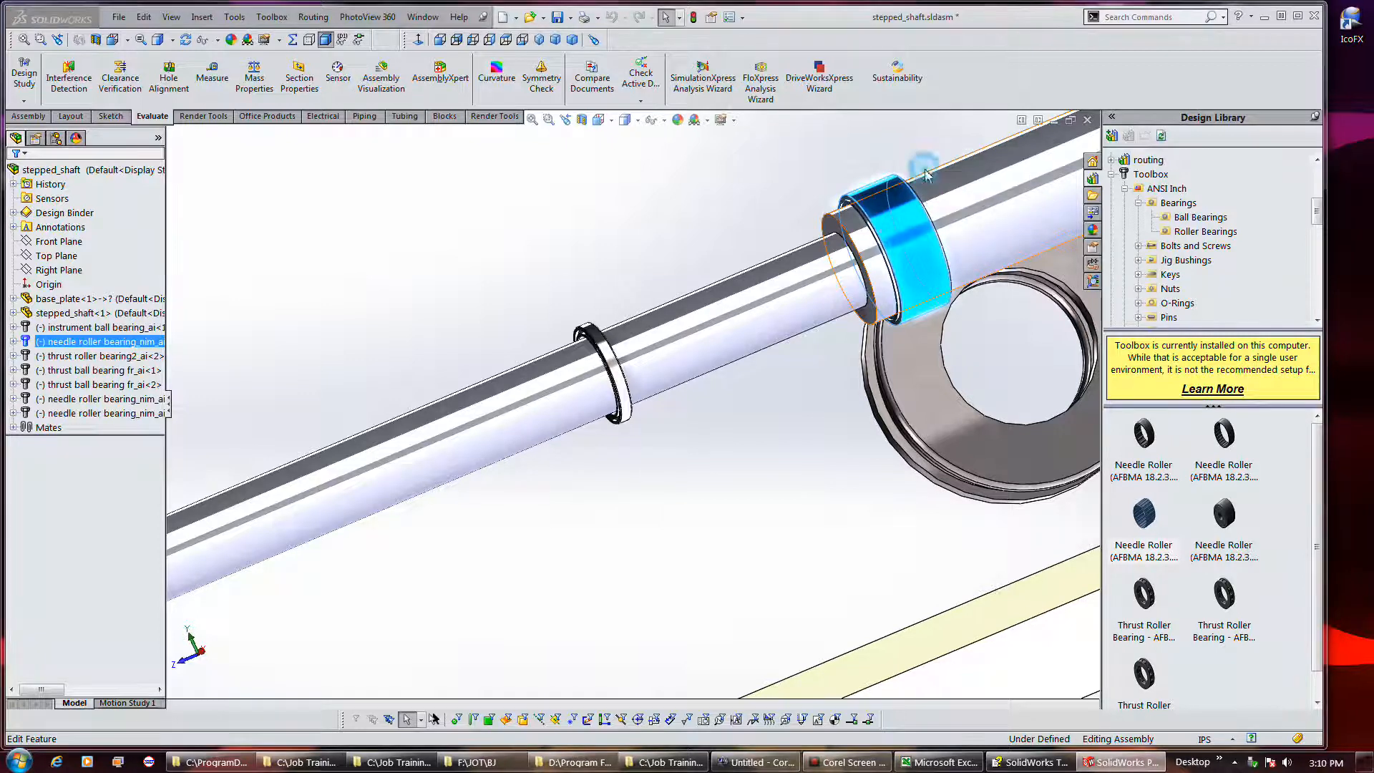
click(781, 407)
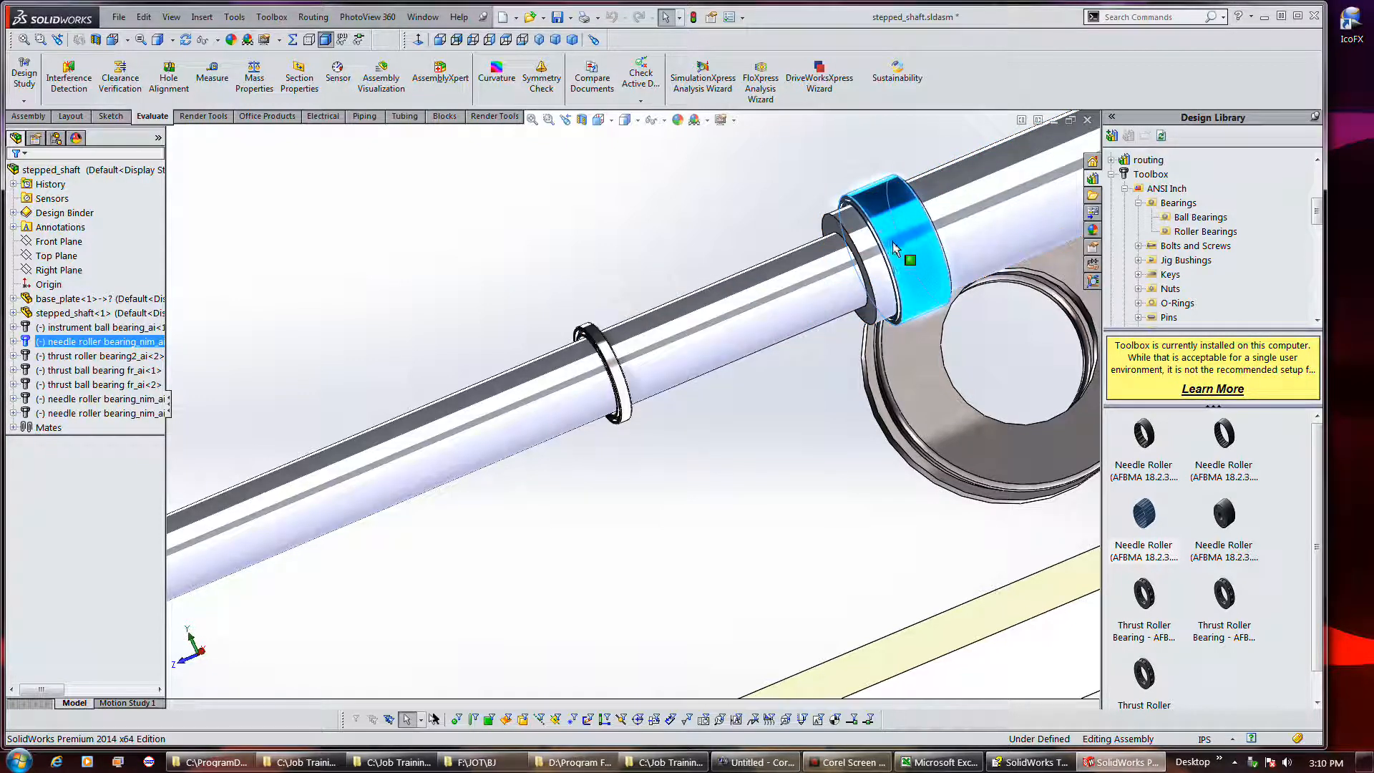
click(901, 247)
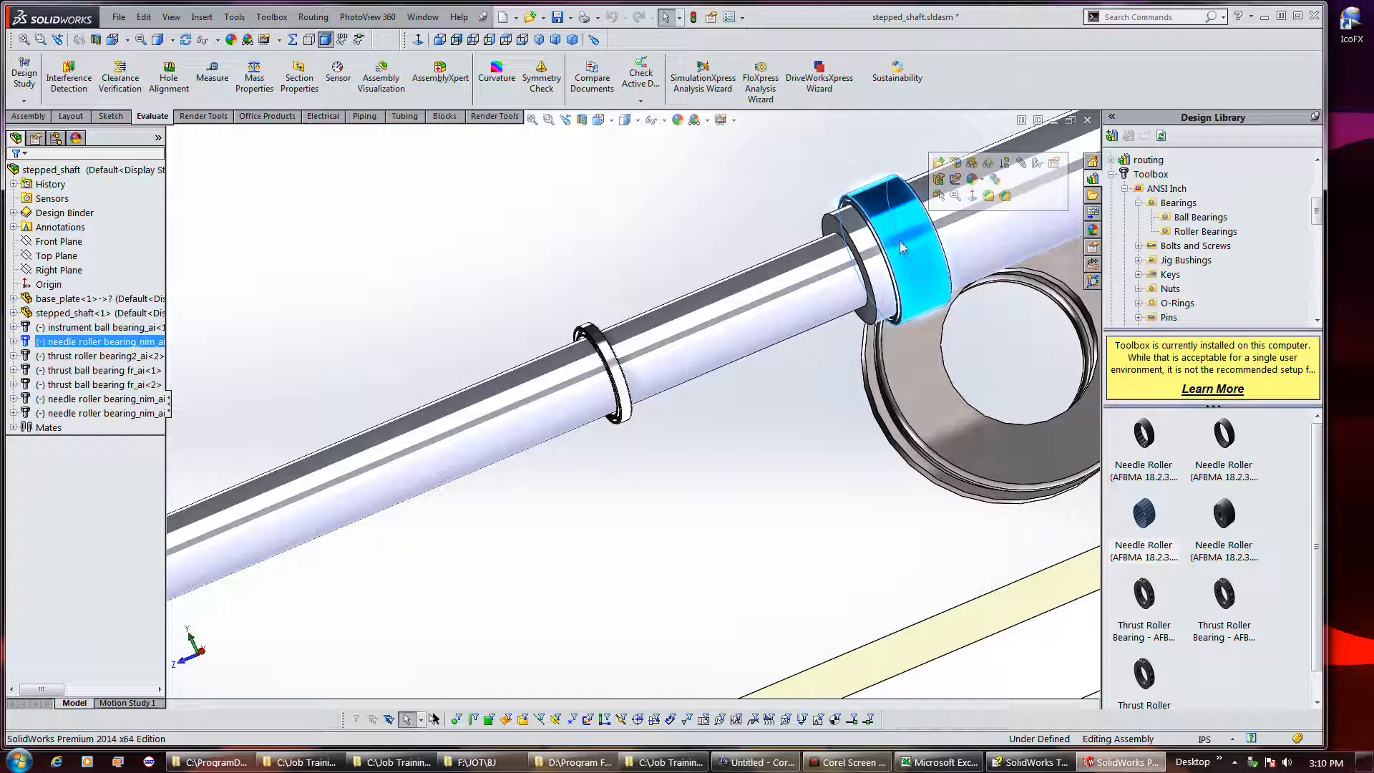
click(954, 170)
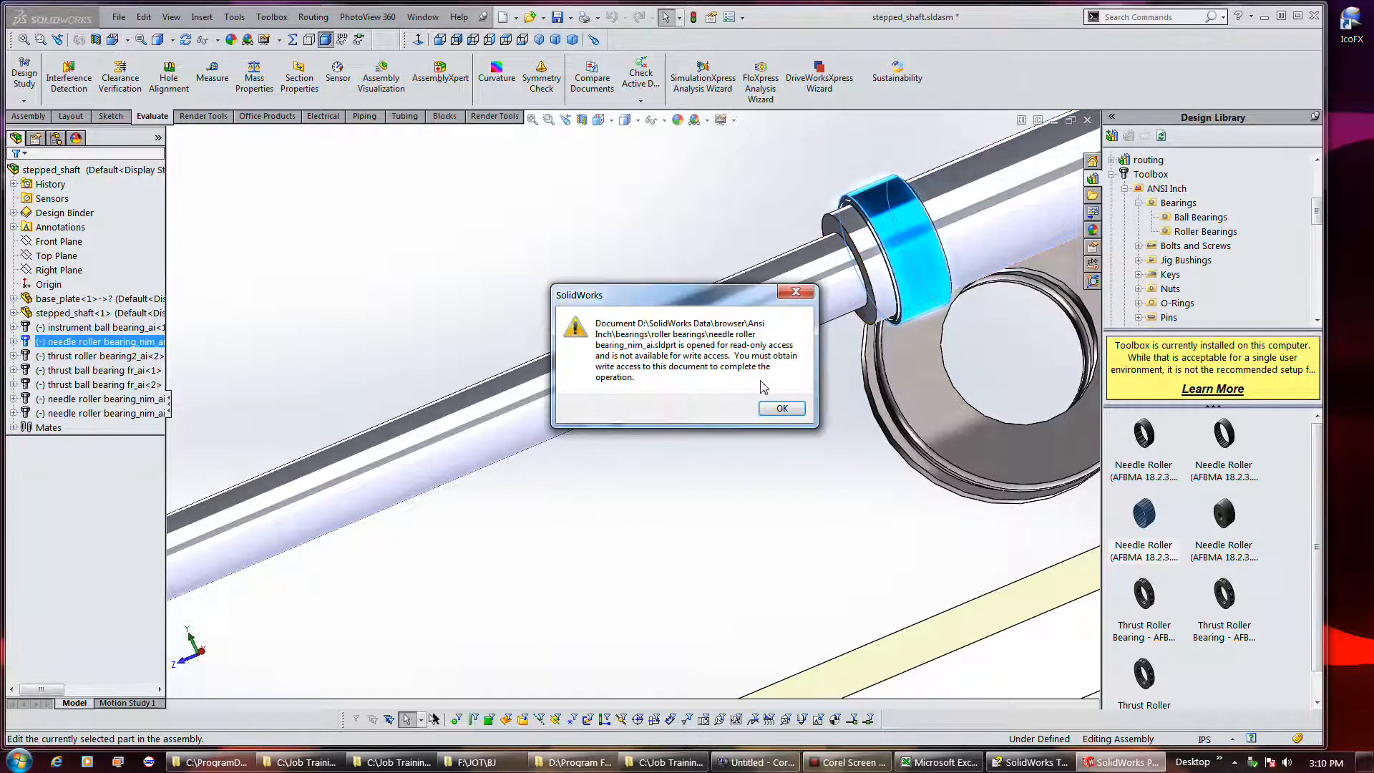
click(781, 407)
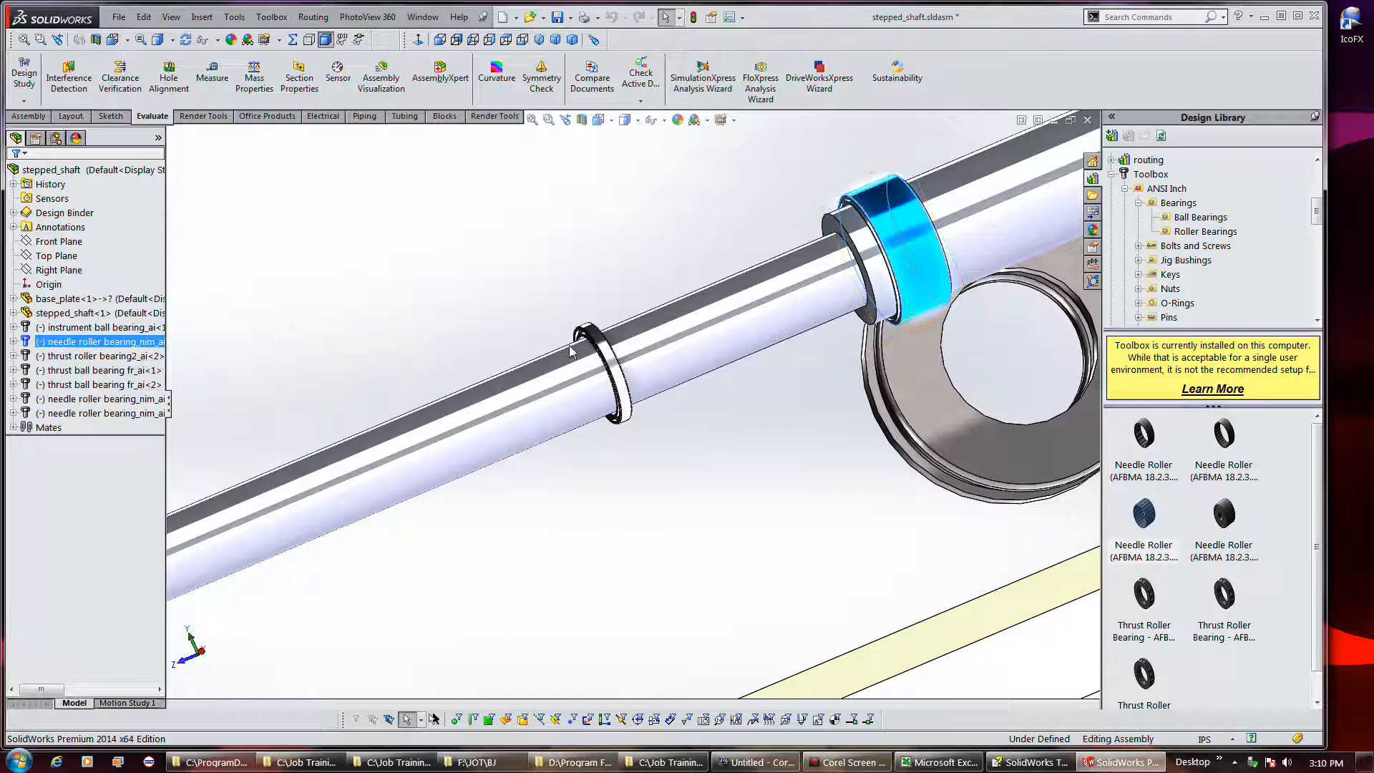
Edit the instrument ball bearing's Toolbox configuration on the thin shaft section, setting Display to Detailed
click(607, 358)
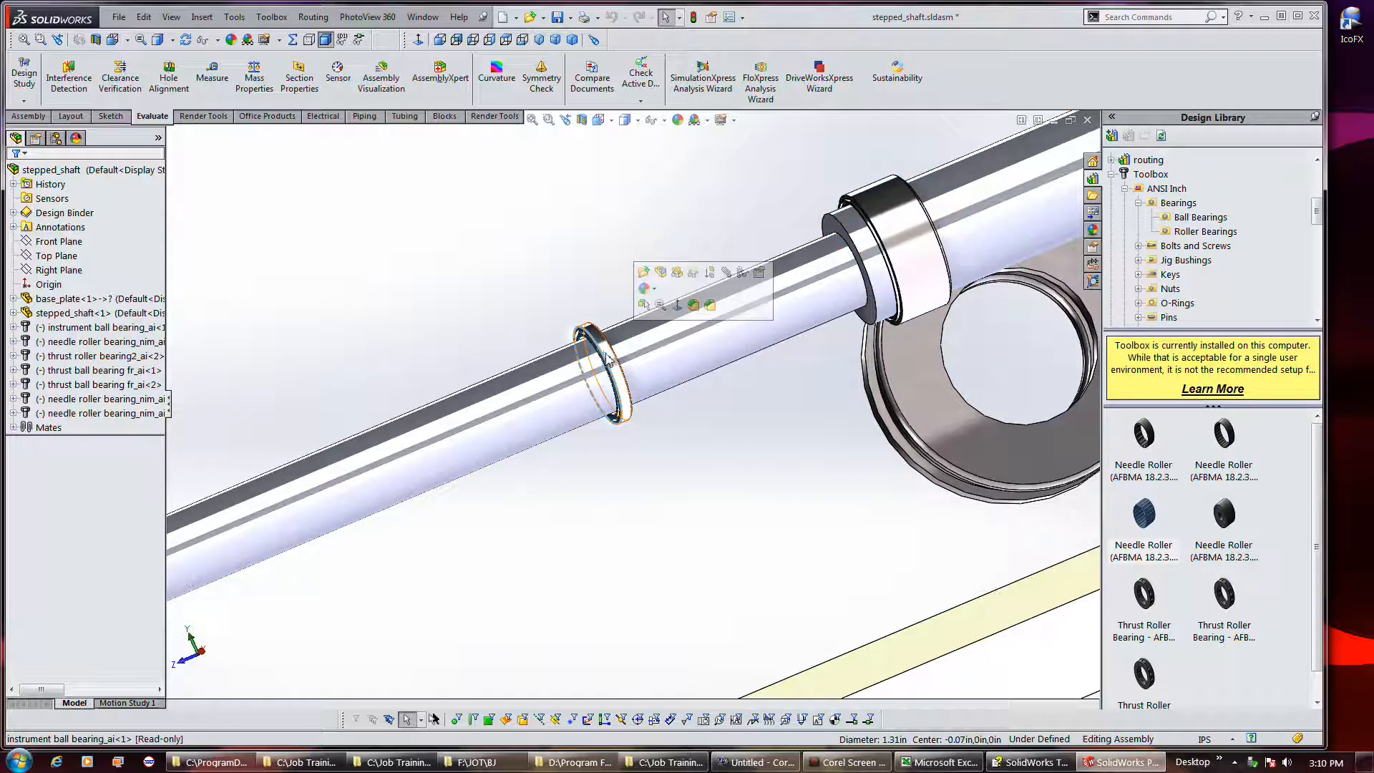
click(611, 360)
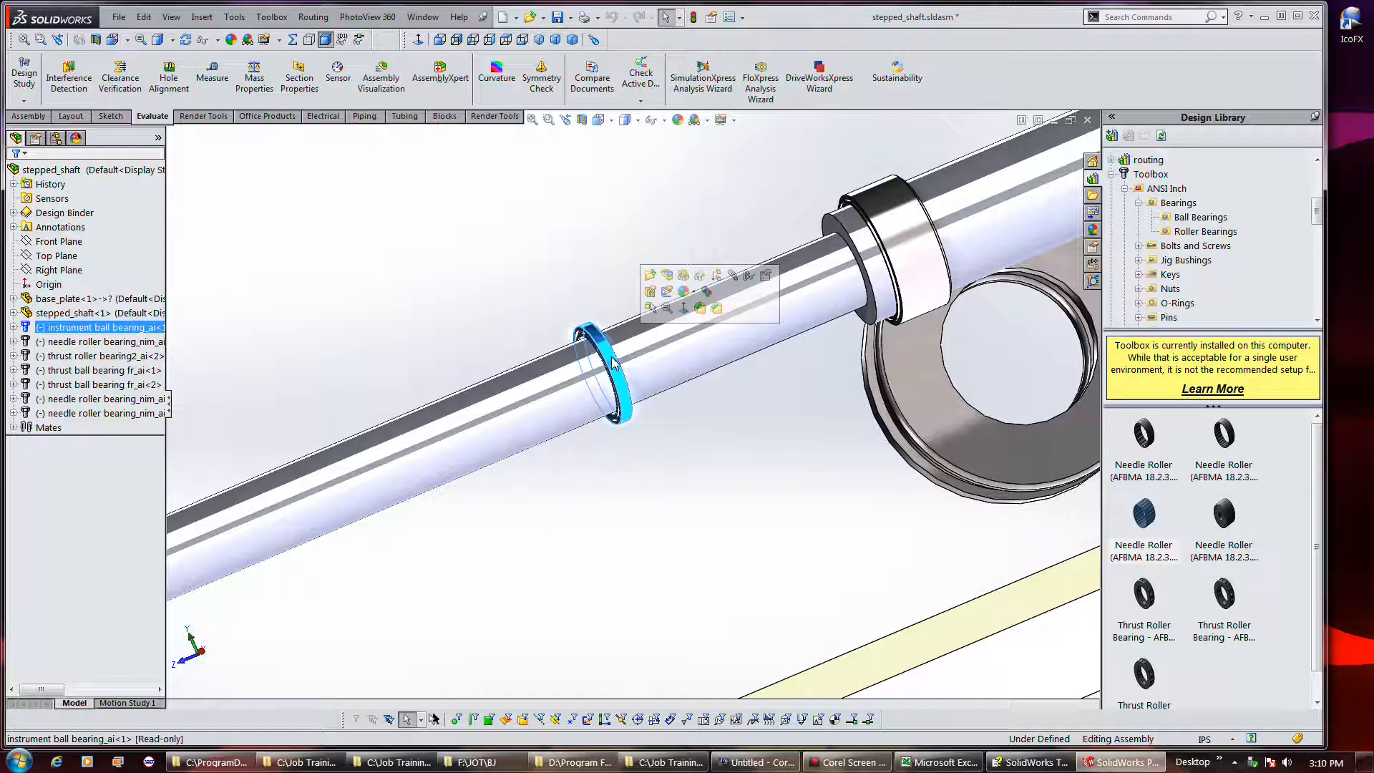
right_click(102, 332)
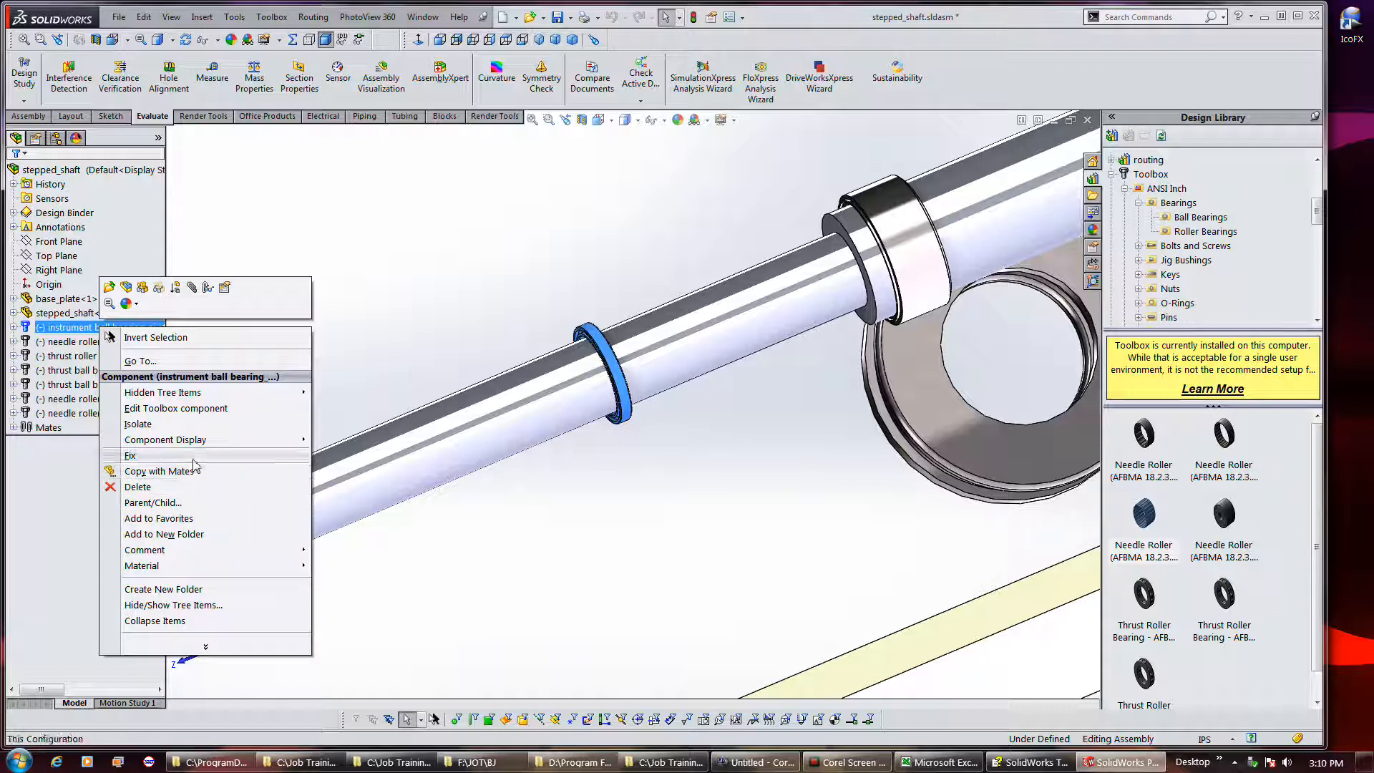
click(201, 408)
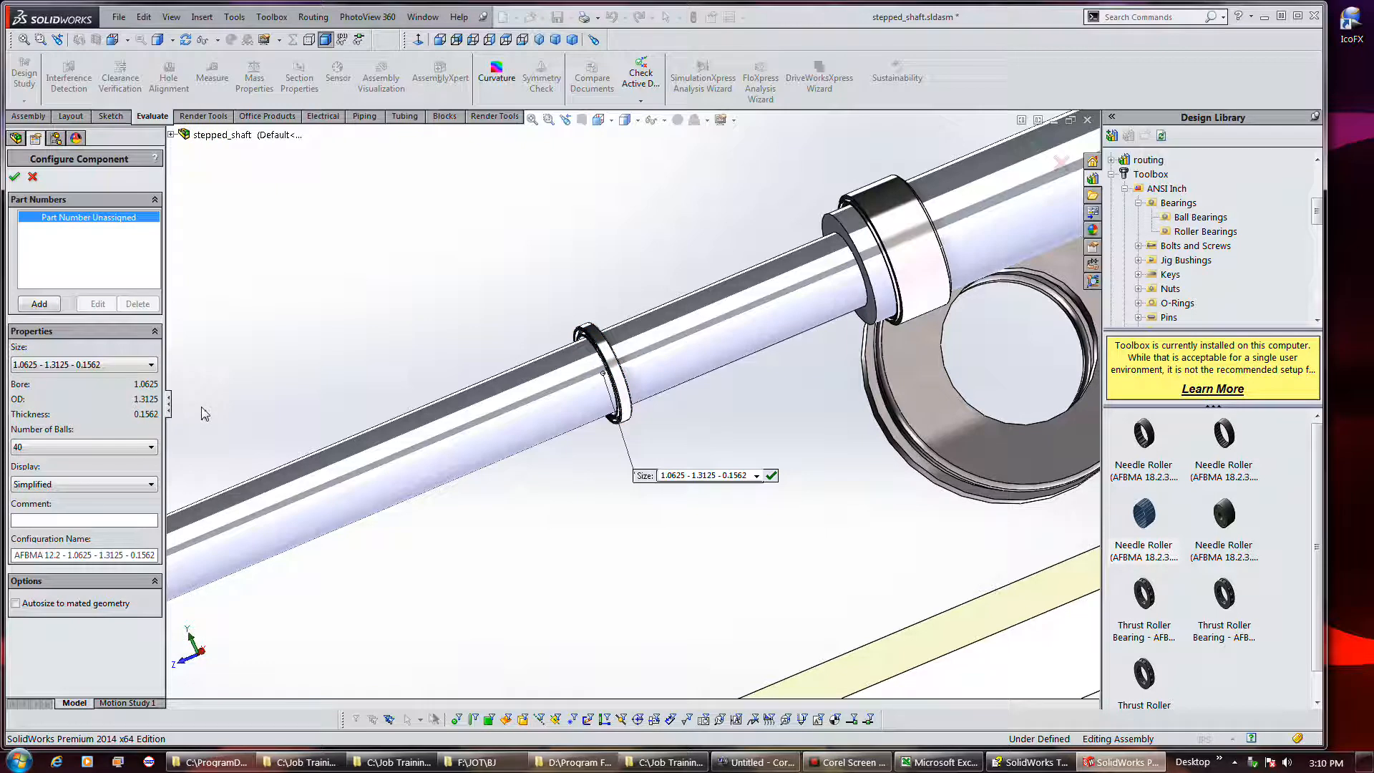
click(90, 490)
click(92, 506)
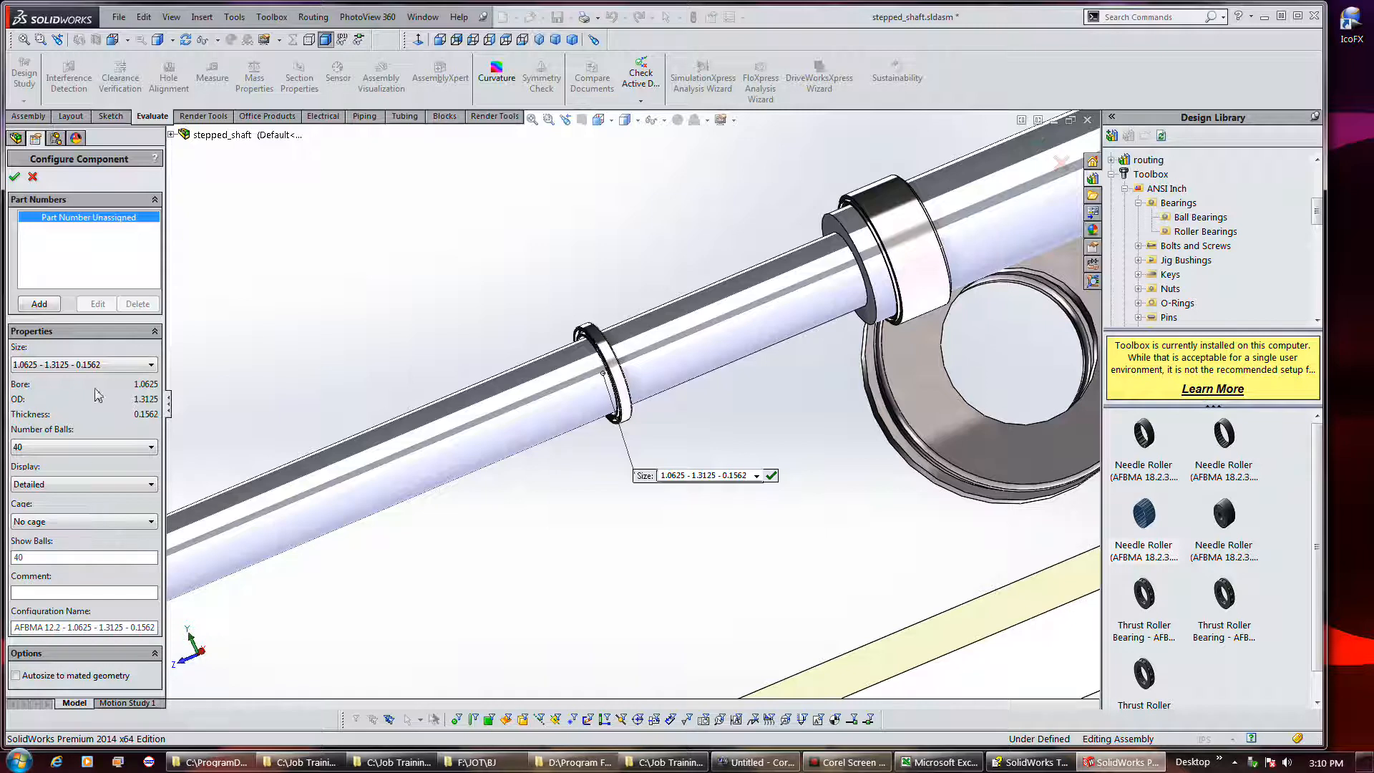
click(15, 178)
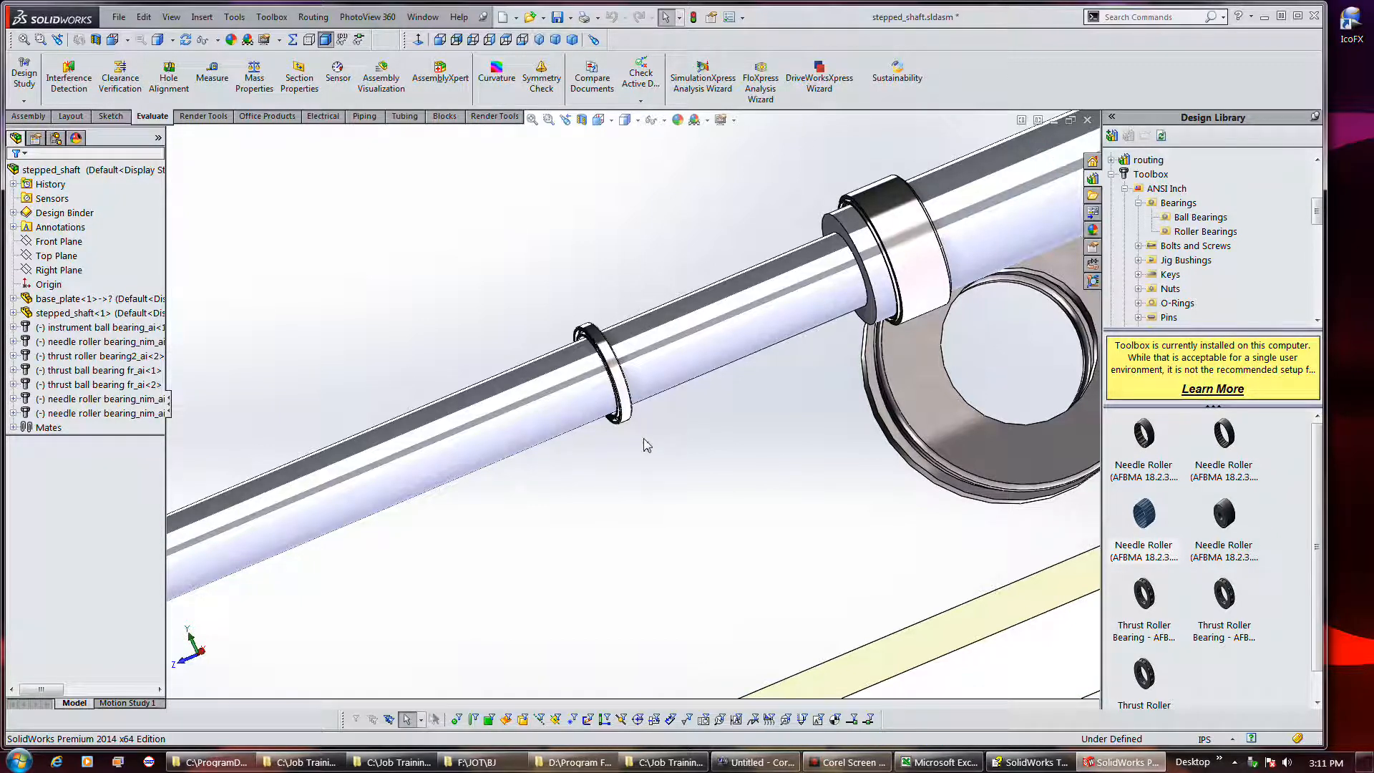
Edit the Toolbox configuration of the 24NIM35 needle roller bearing near the shaft's step, setting its display to Detailed
click(907, 268)
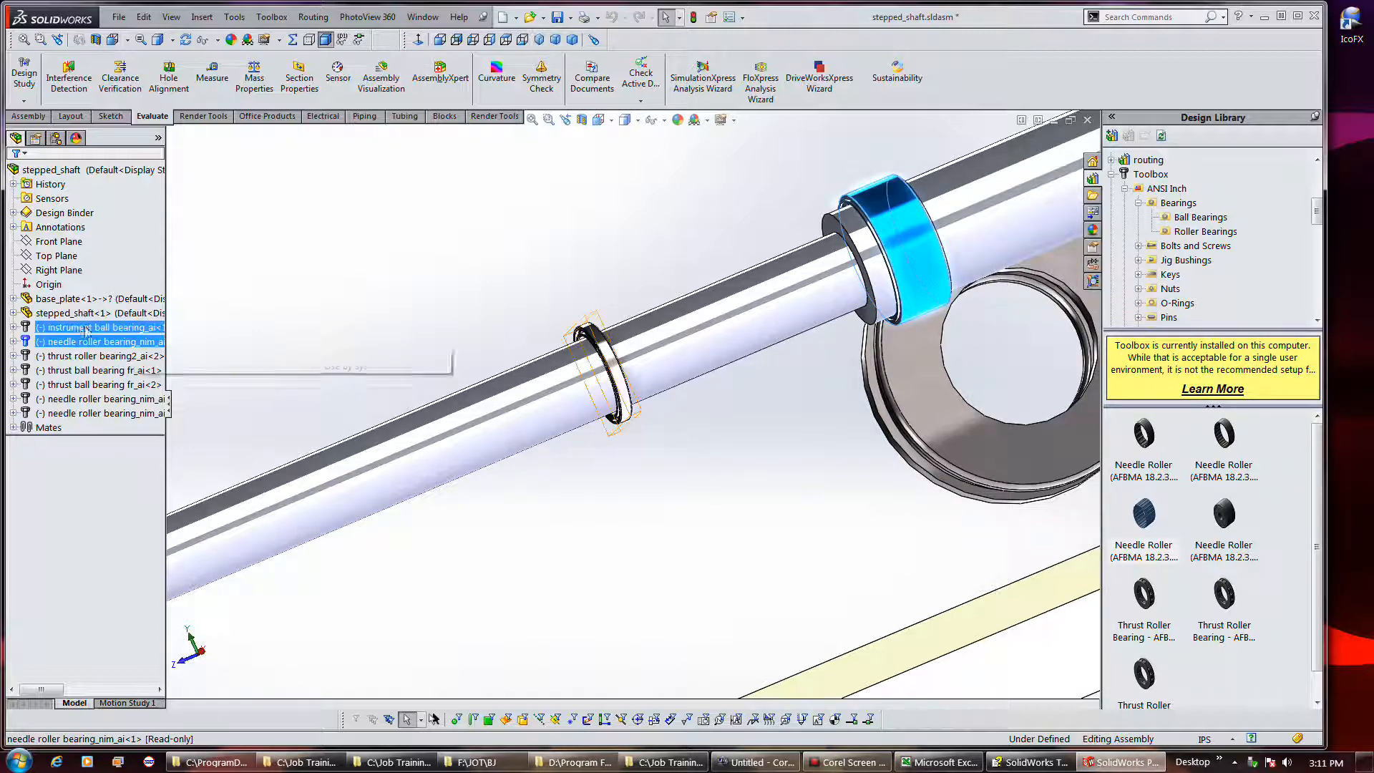
click(82, 350)
right_click(83, 350)
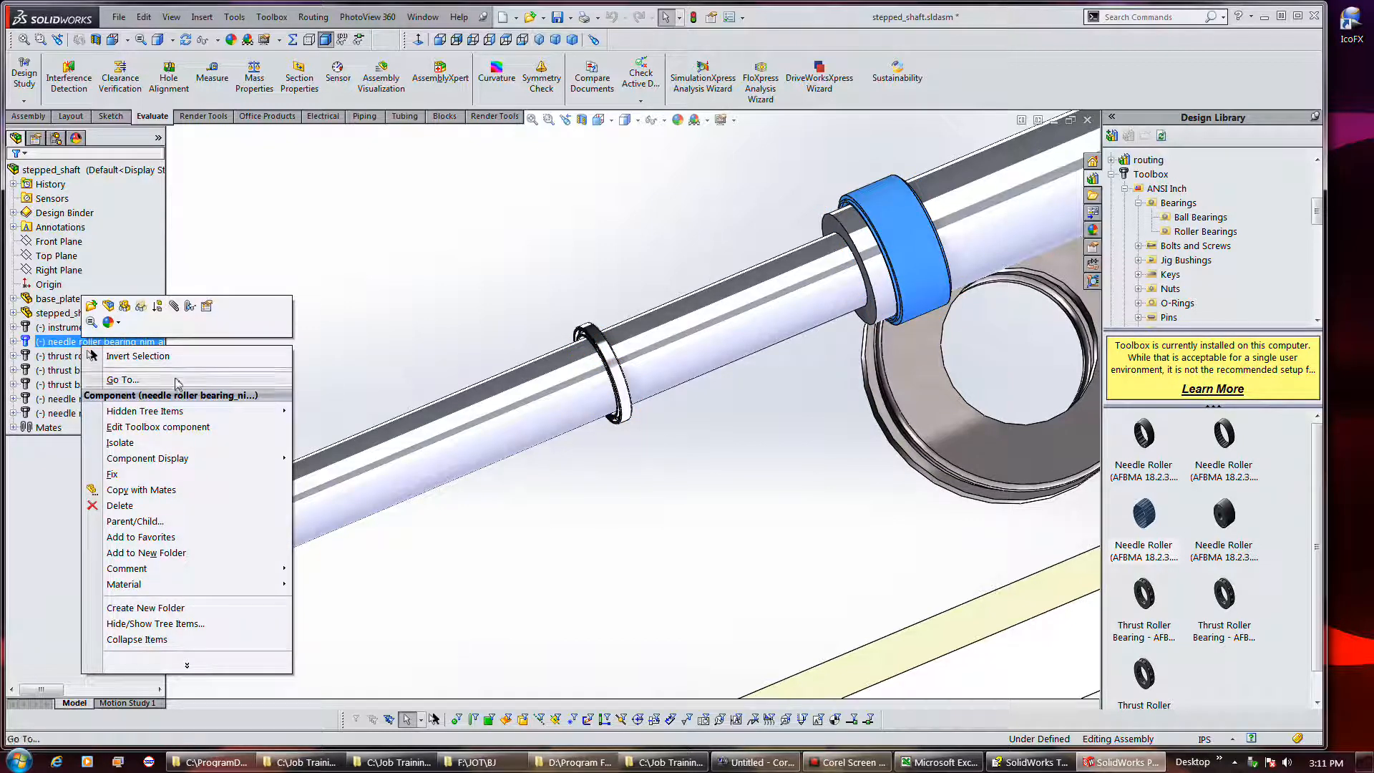
click(164, 428)
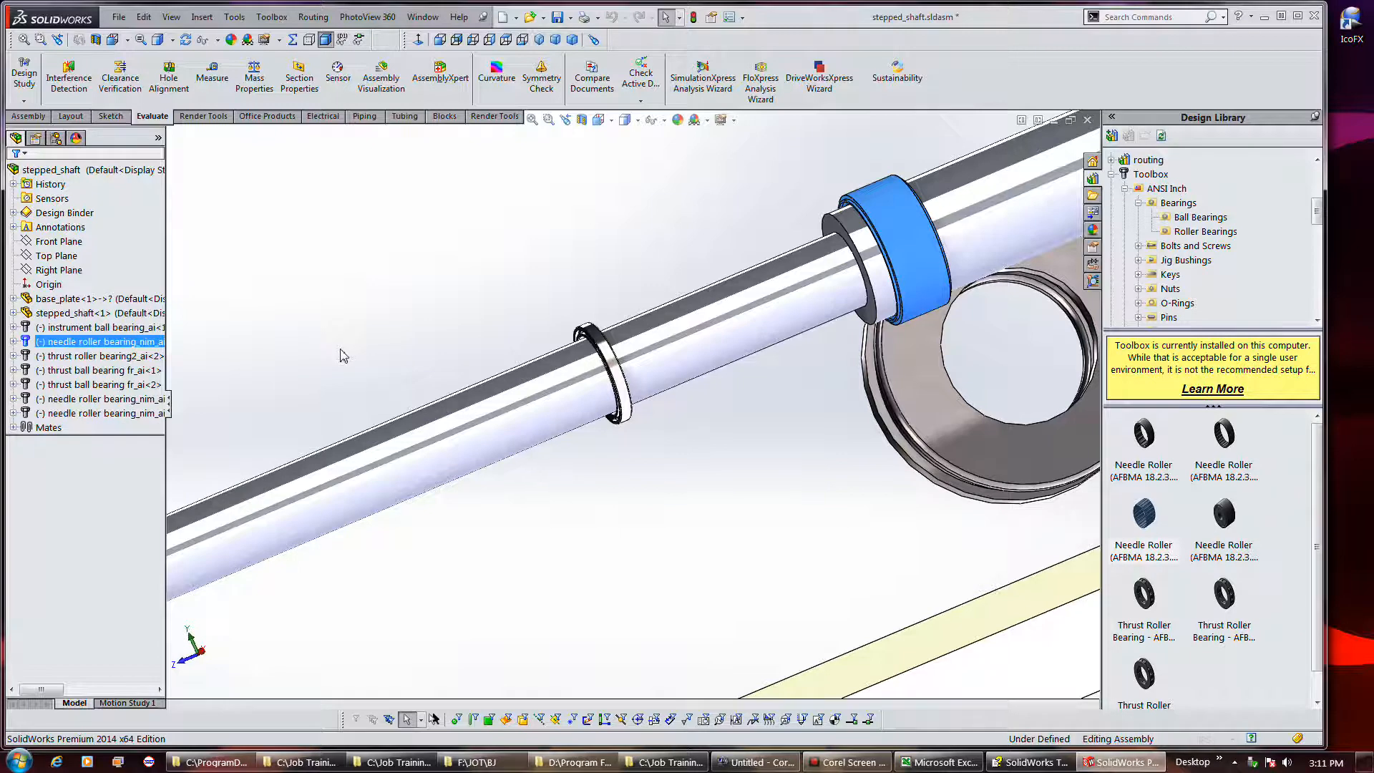
click(100, 484)
click(95, 510)
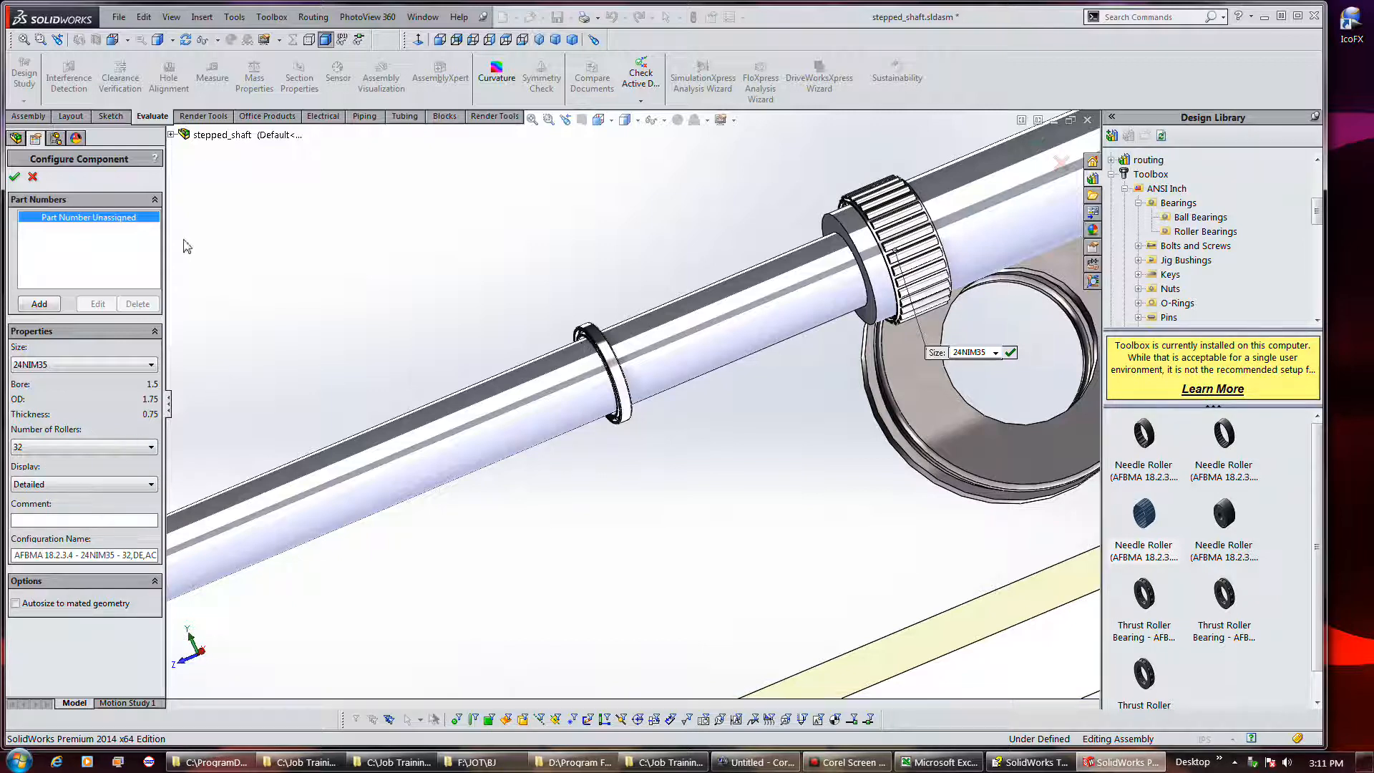
click(15, 177)
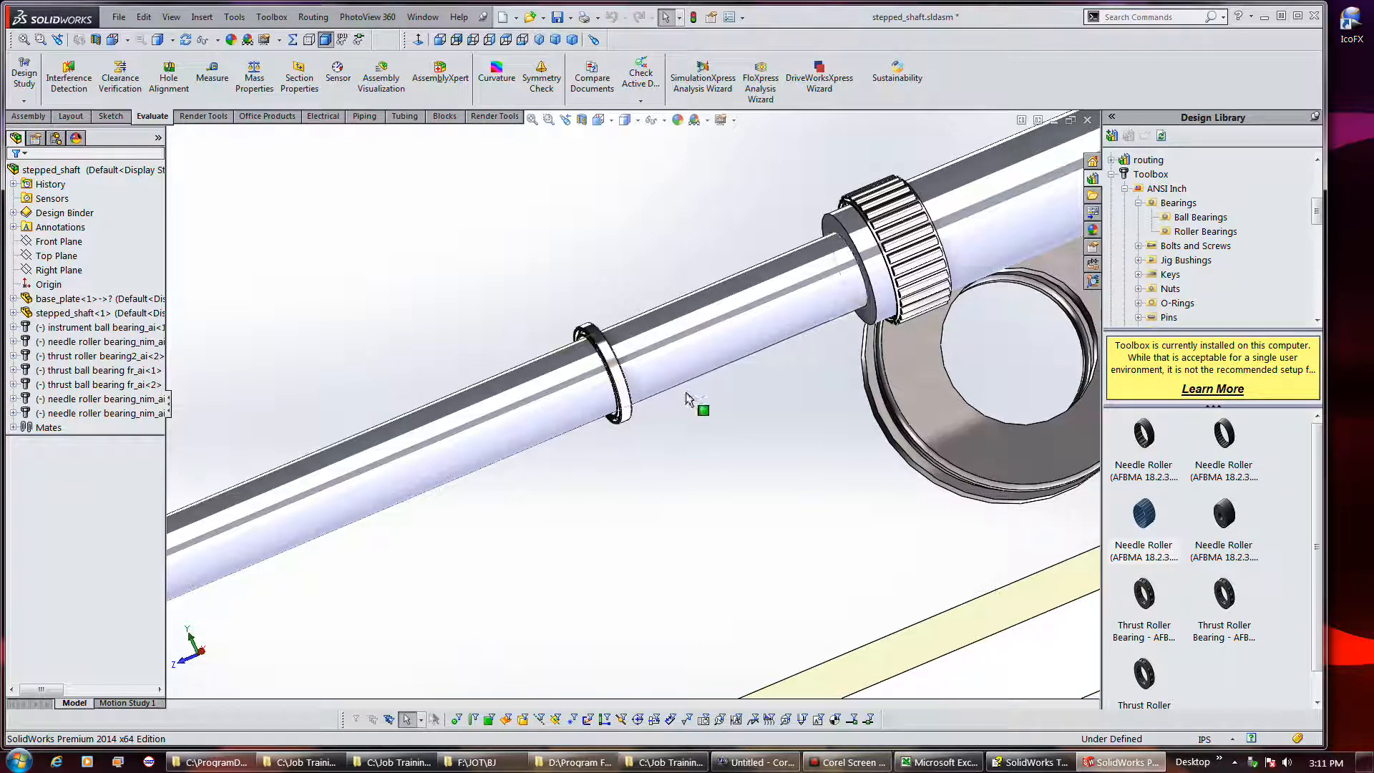
Edit the Toolbox configuration of the loose 32TP131 thrust roller bearing beside the shaft, setting its display to Detailed
mouse_move(699, 436)
middle_down()
mouse_move(730, 390)
mouse_move(710, 458)
middle_up()
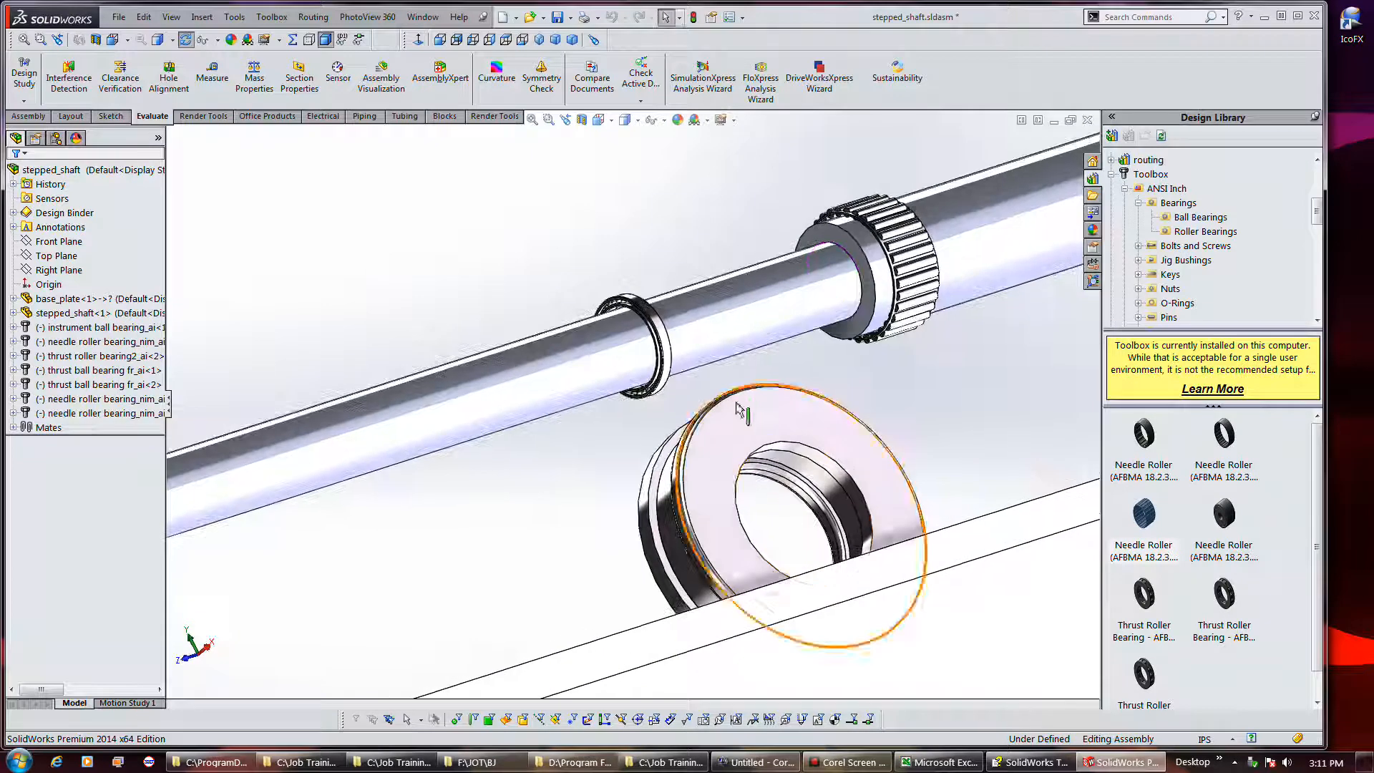
click(708, 455)
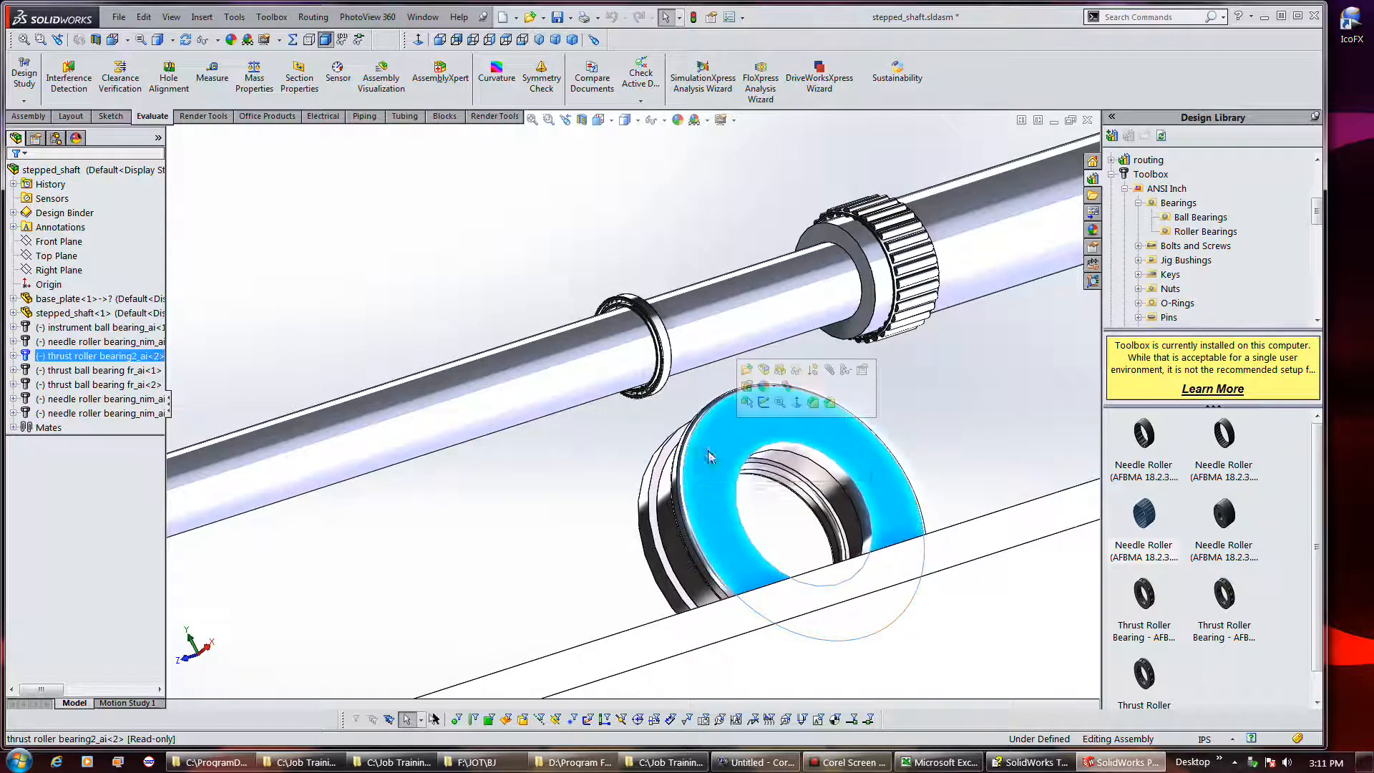
right_click(91, 358)
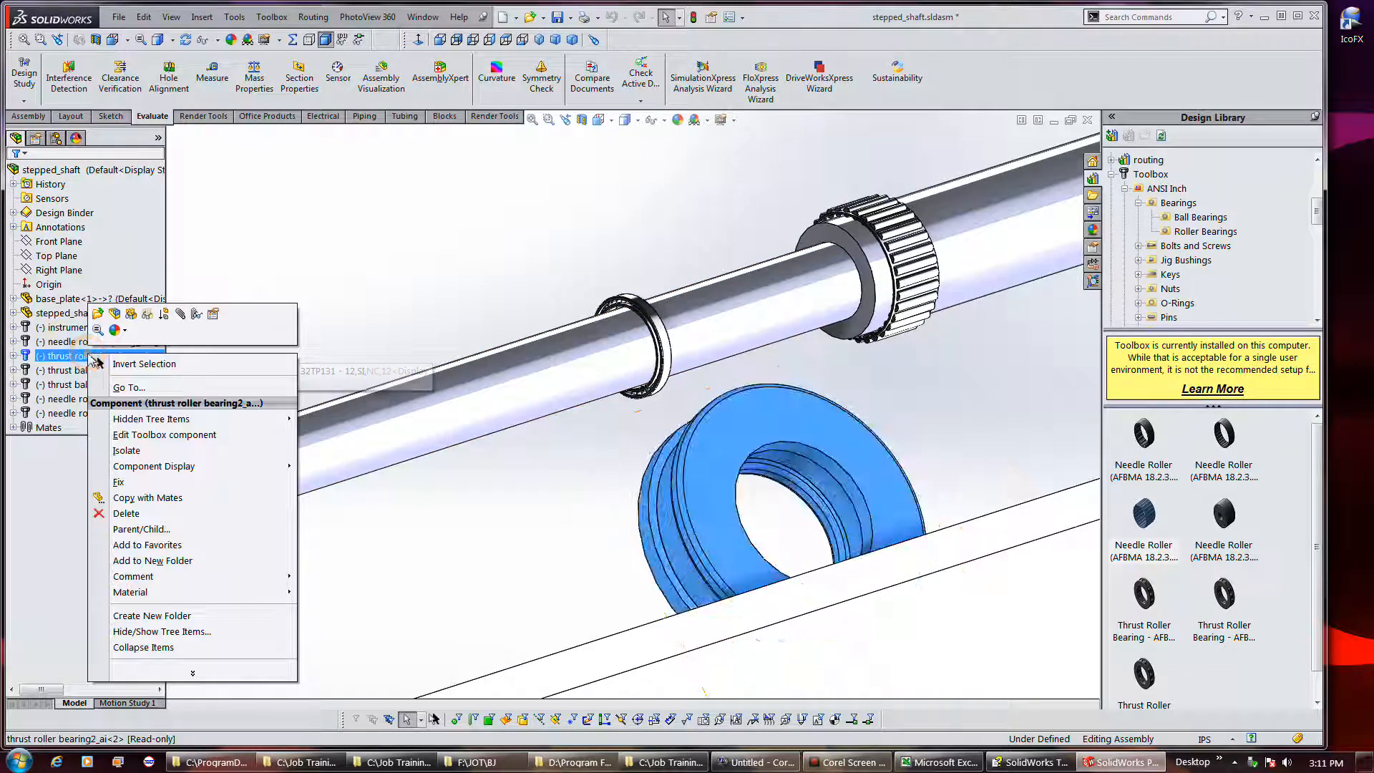
click(153, 436)
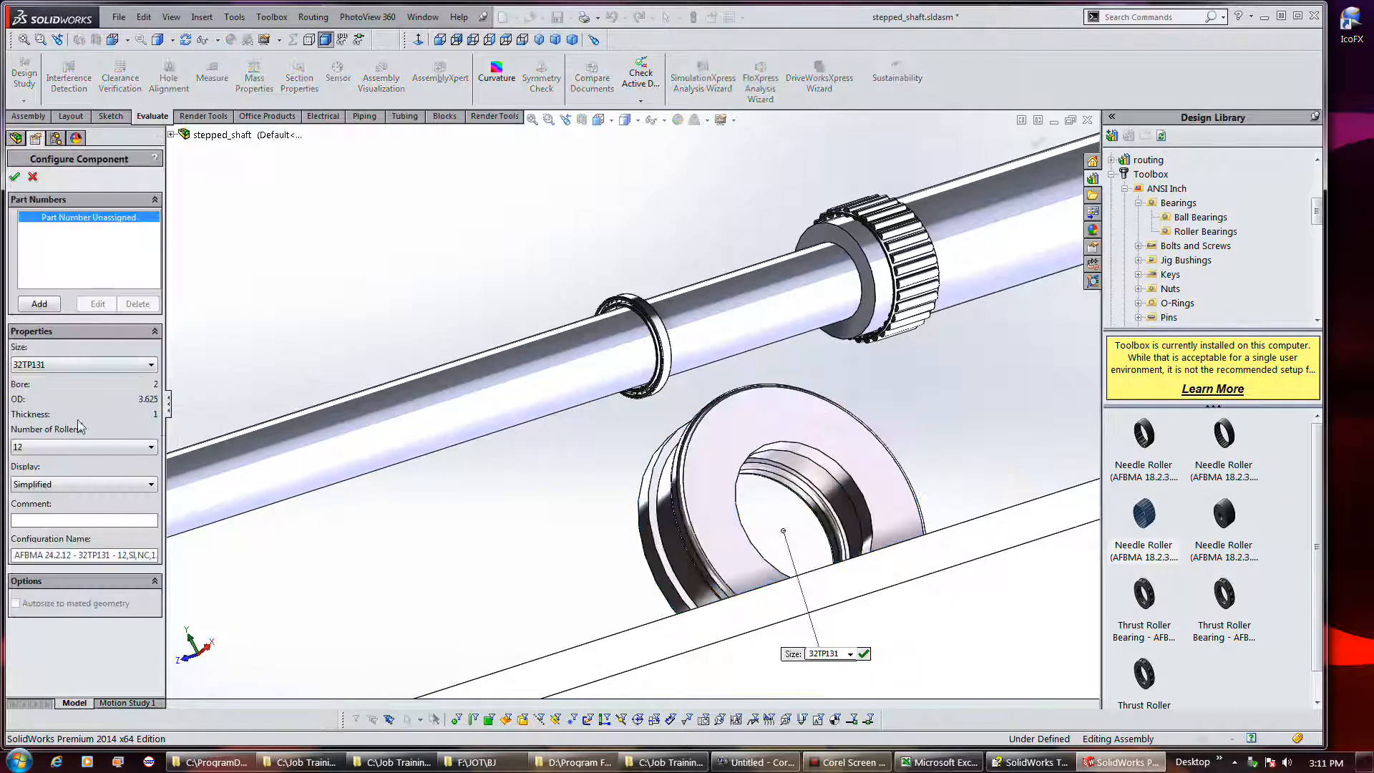
click(74, 485)
click(72, 510)
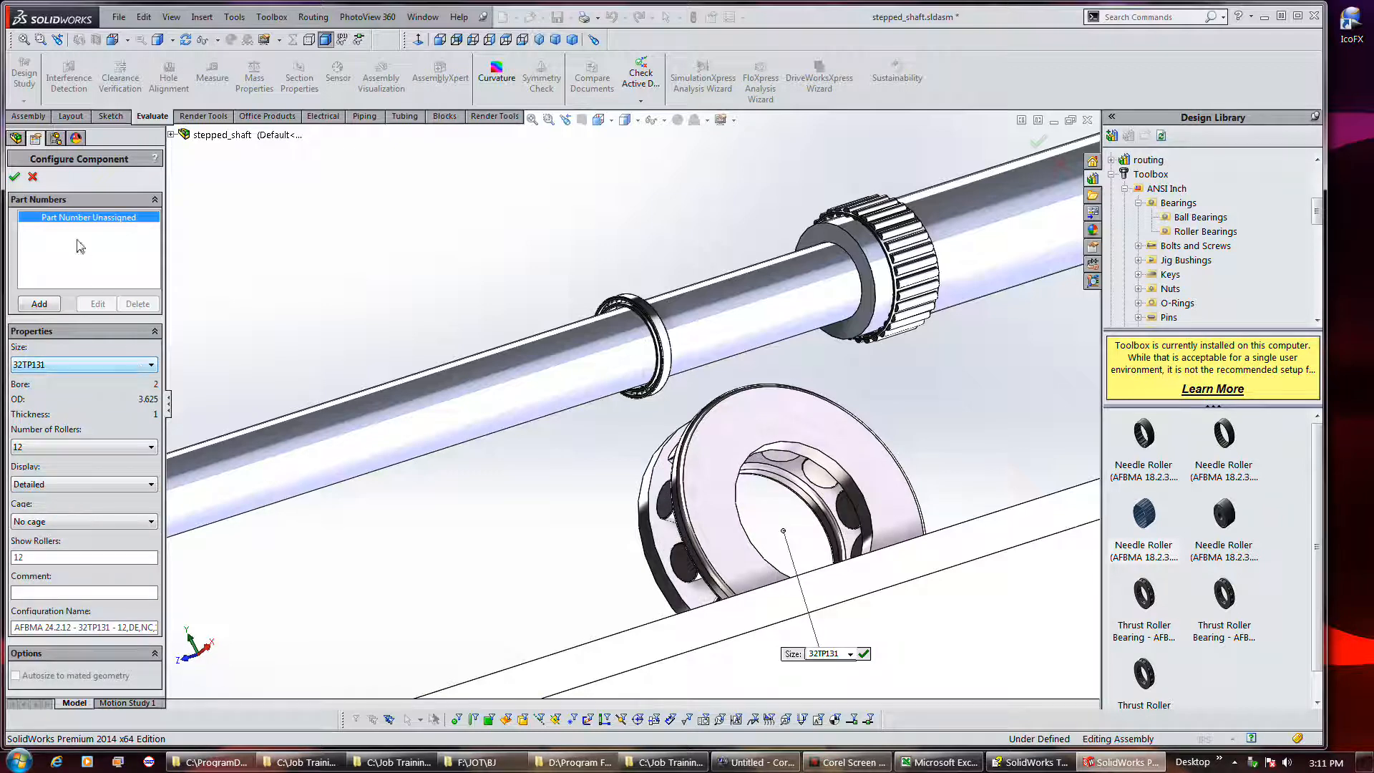
click(14, 177)
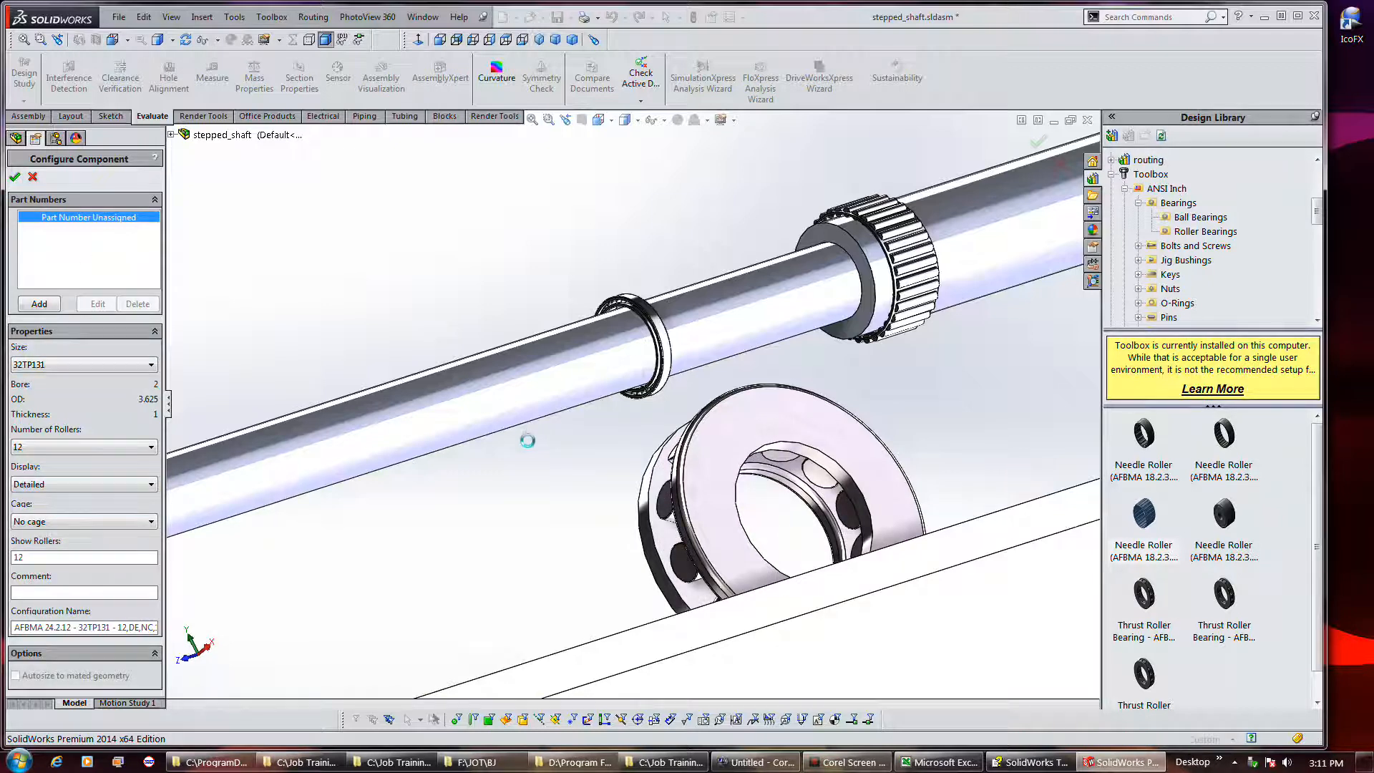
Inspect the detailed bearings along the shaft and save the stepped_shaft assembly
mouse_move(568, 470)
middle_down()
mouse_move(622, 448)
mouse_move(604, 432)
mouse_move(582, 468)
middle_up()
scroll(629, 377, down, 6)
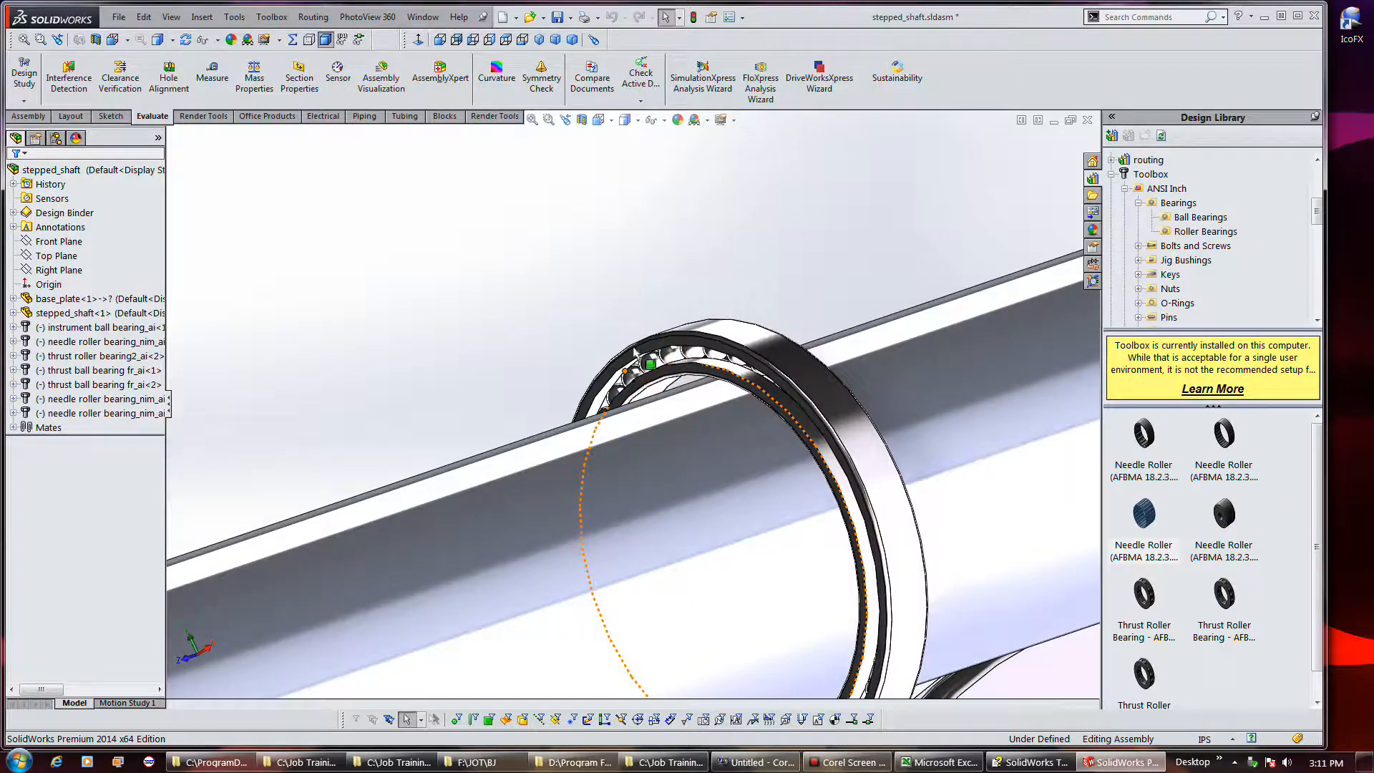
scroll(627, 309, up, 6)
scroll(627, 309, up, 4)
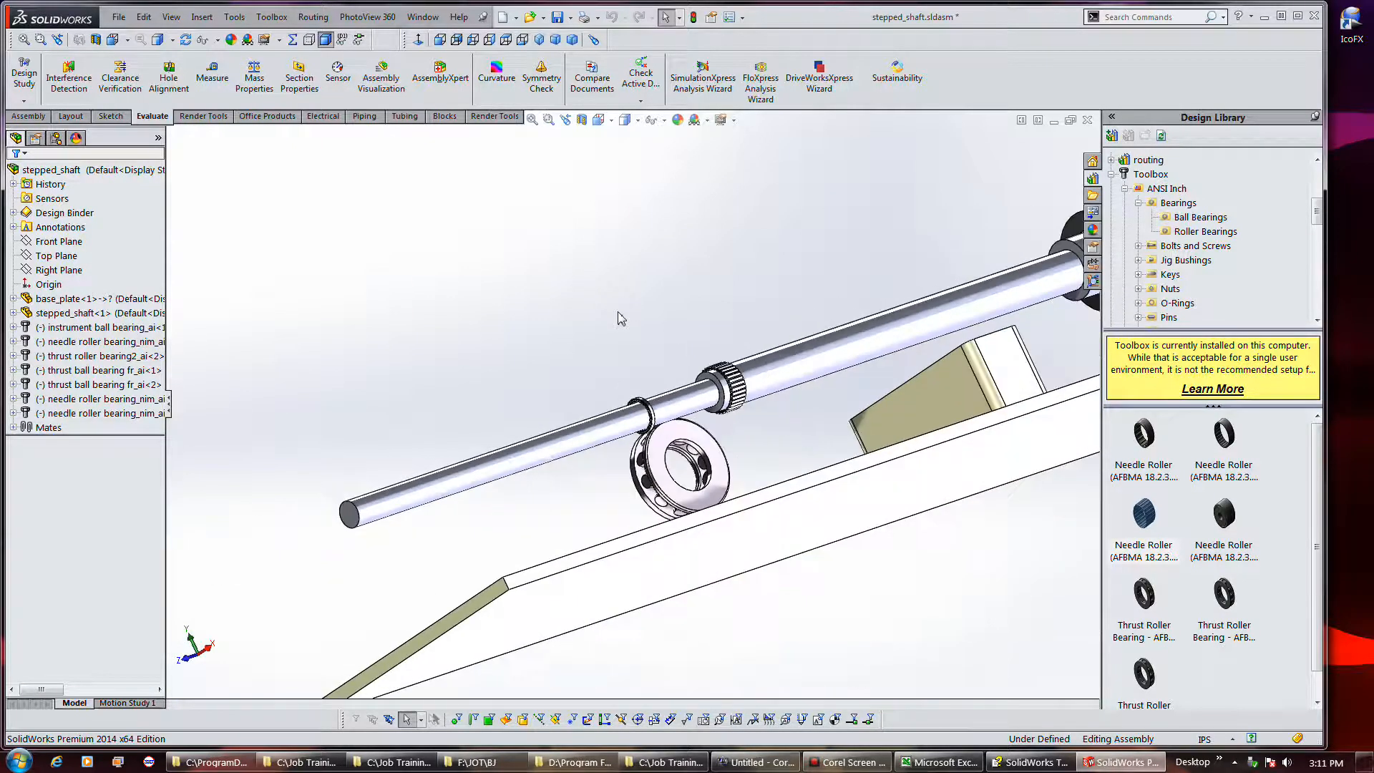
scroll(608, 390, up, 4)
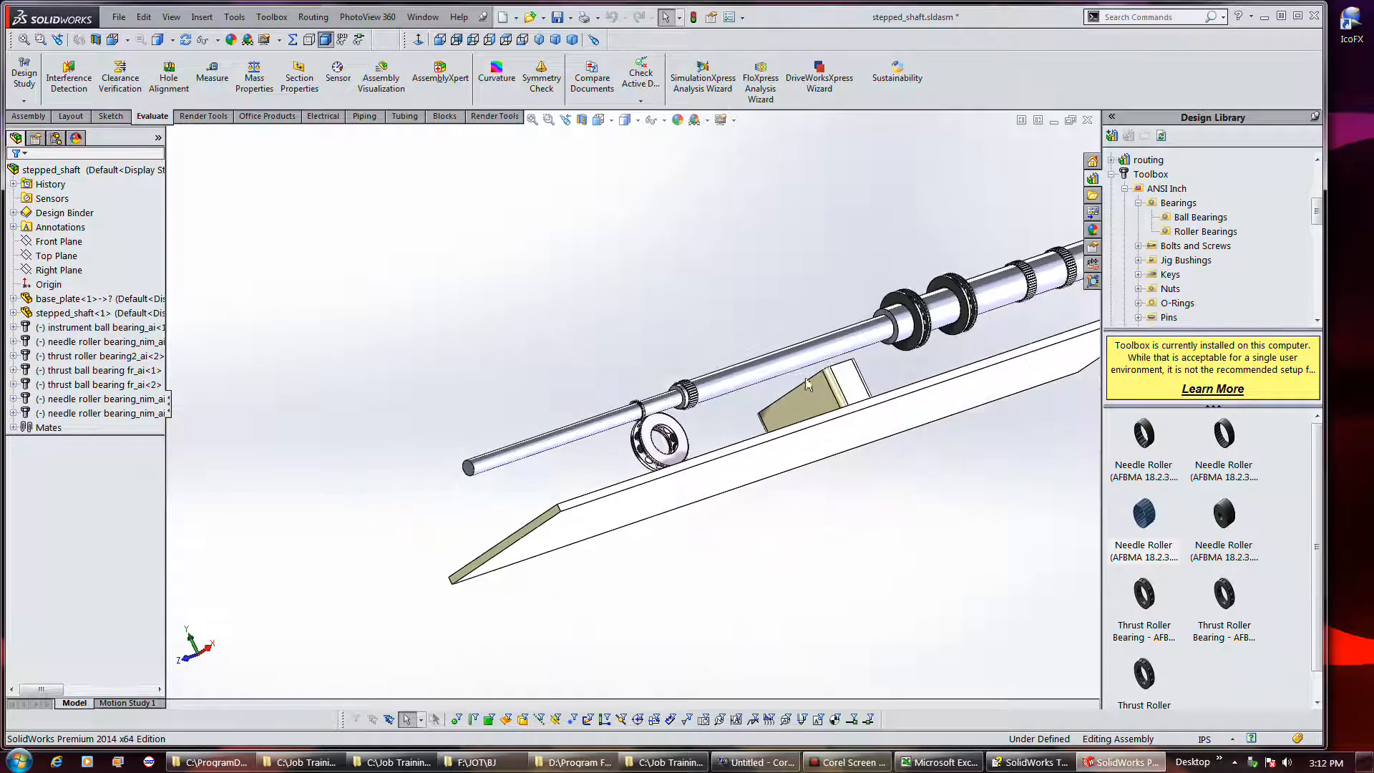
middle_drag(845, 336, 968, 411)
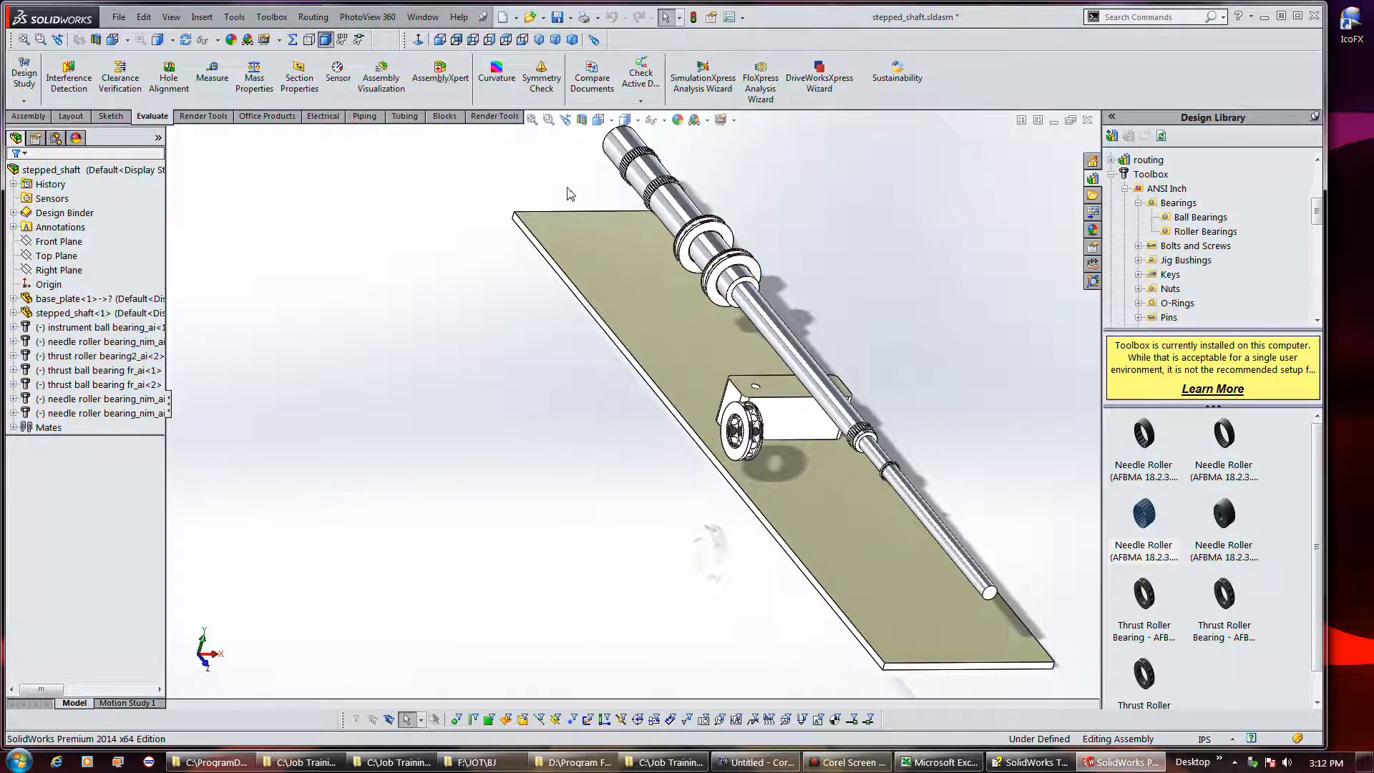
click(558, 16)
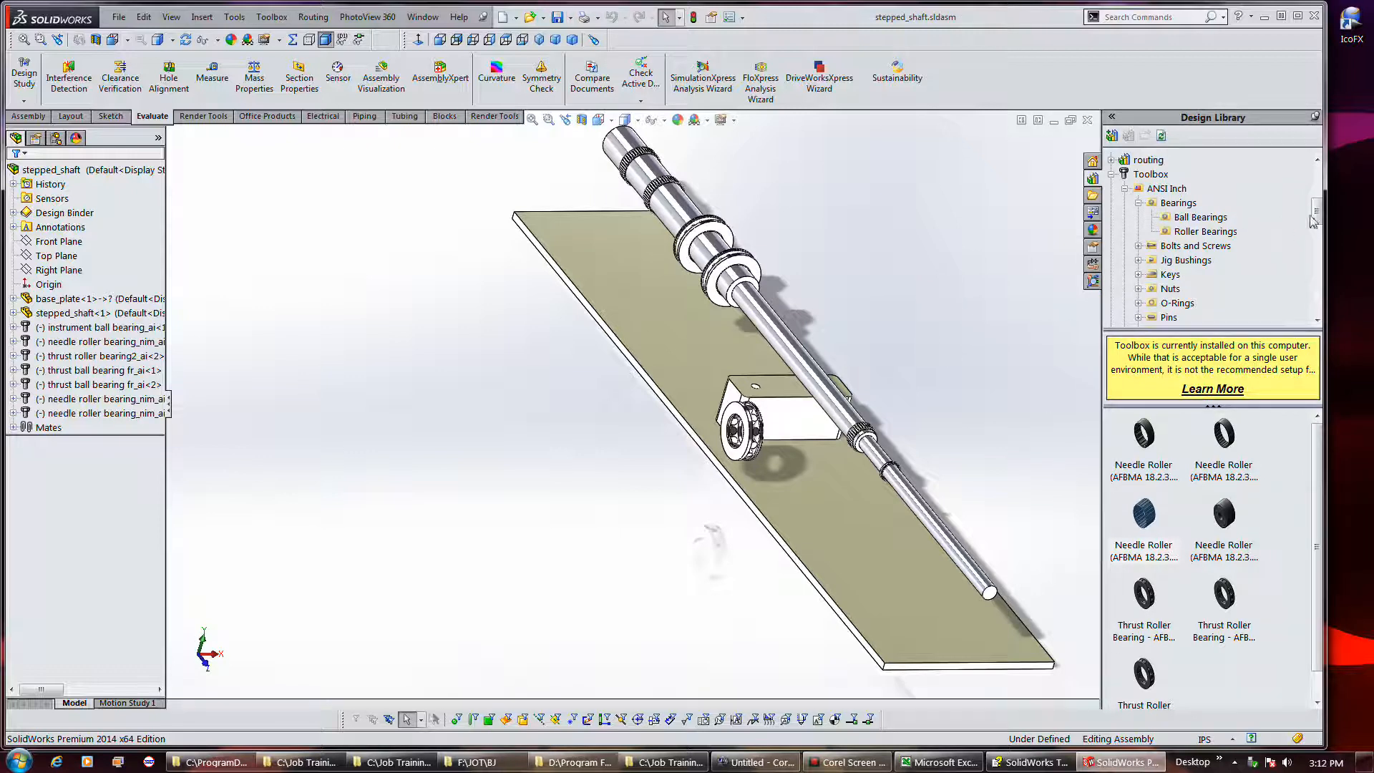
Browse the Toolbox PEM Inch hardware, examining the nuts and the Regular and Self-holding standoffs
drag(1317, 215, 1324, 294)
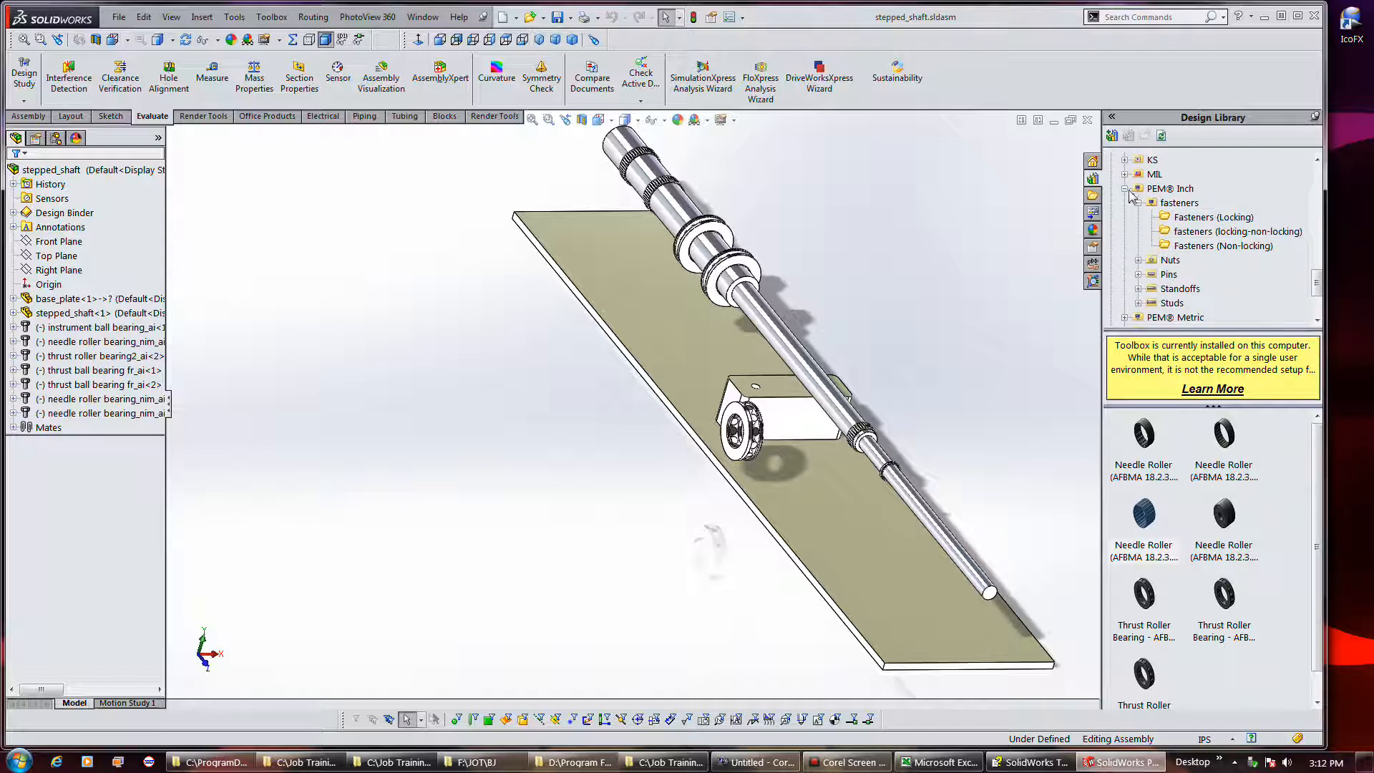
click(1167, 260)
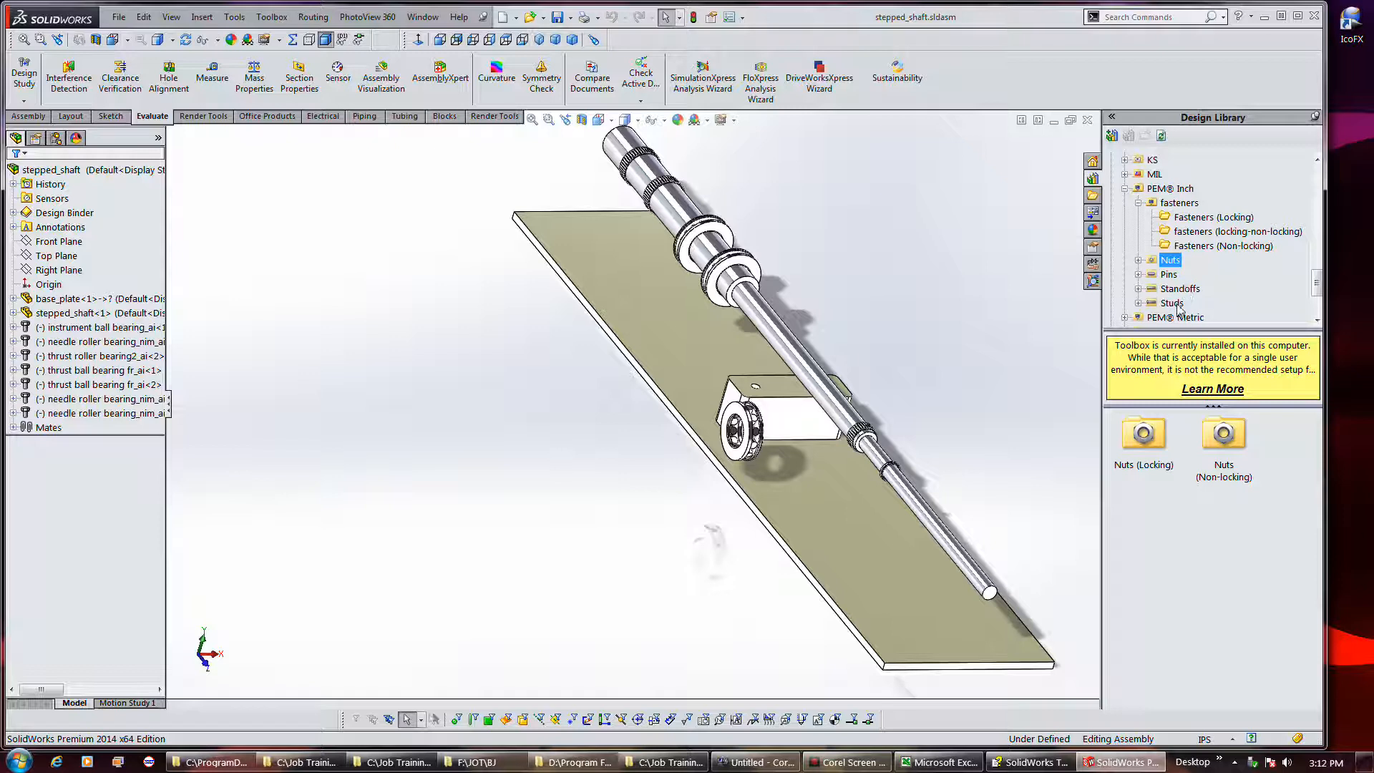
click(1138, 288)
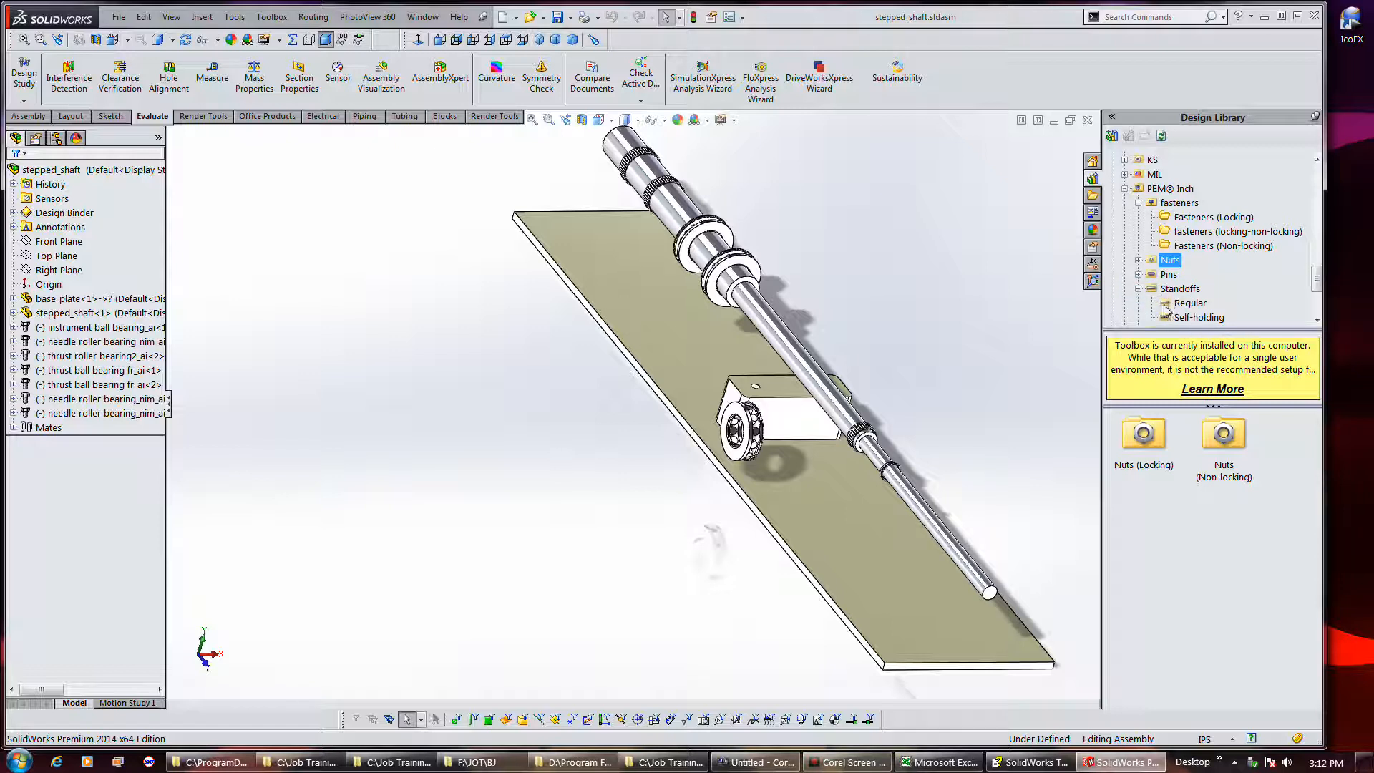
click(1166, 307)
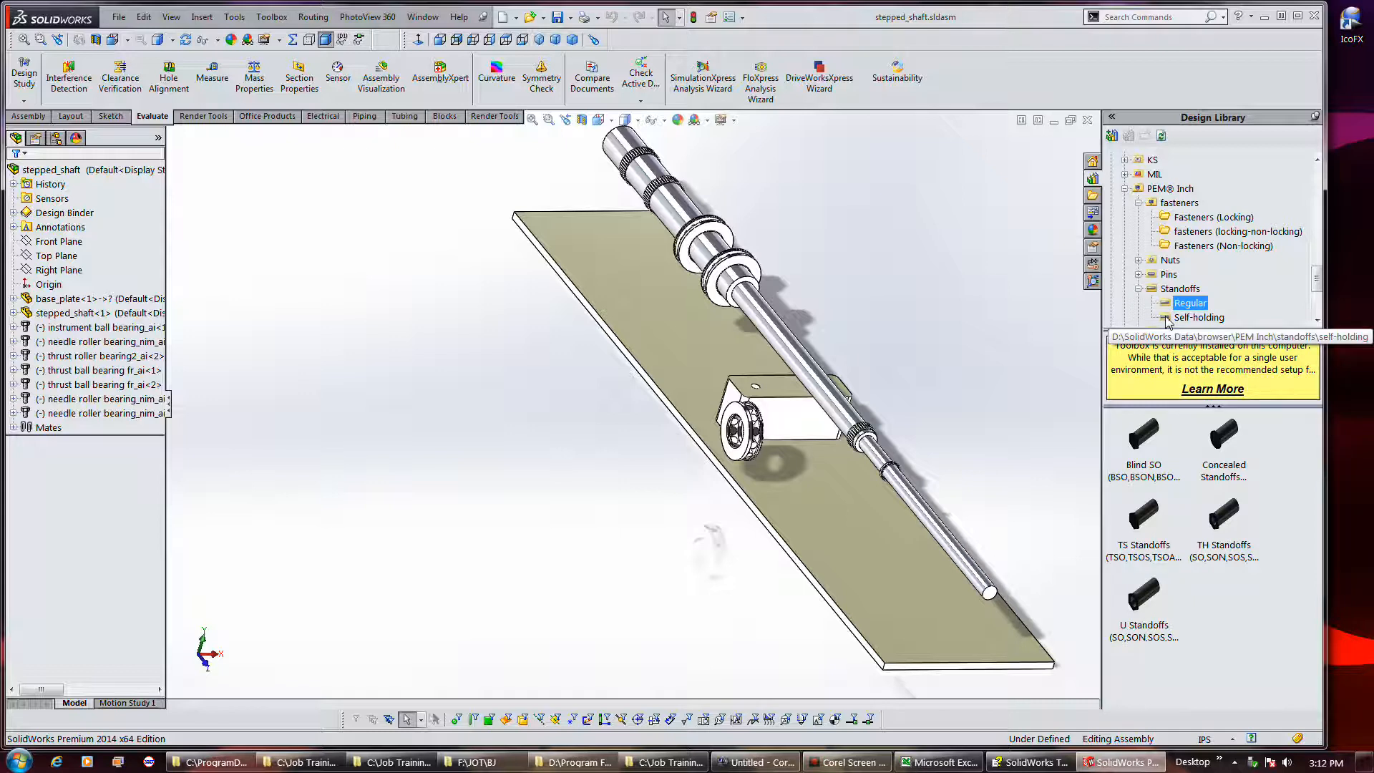
click(1167, 319)
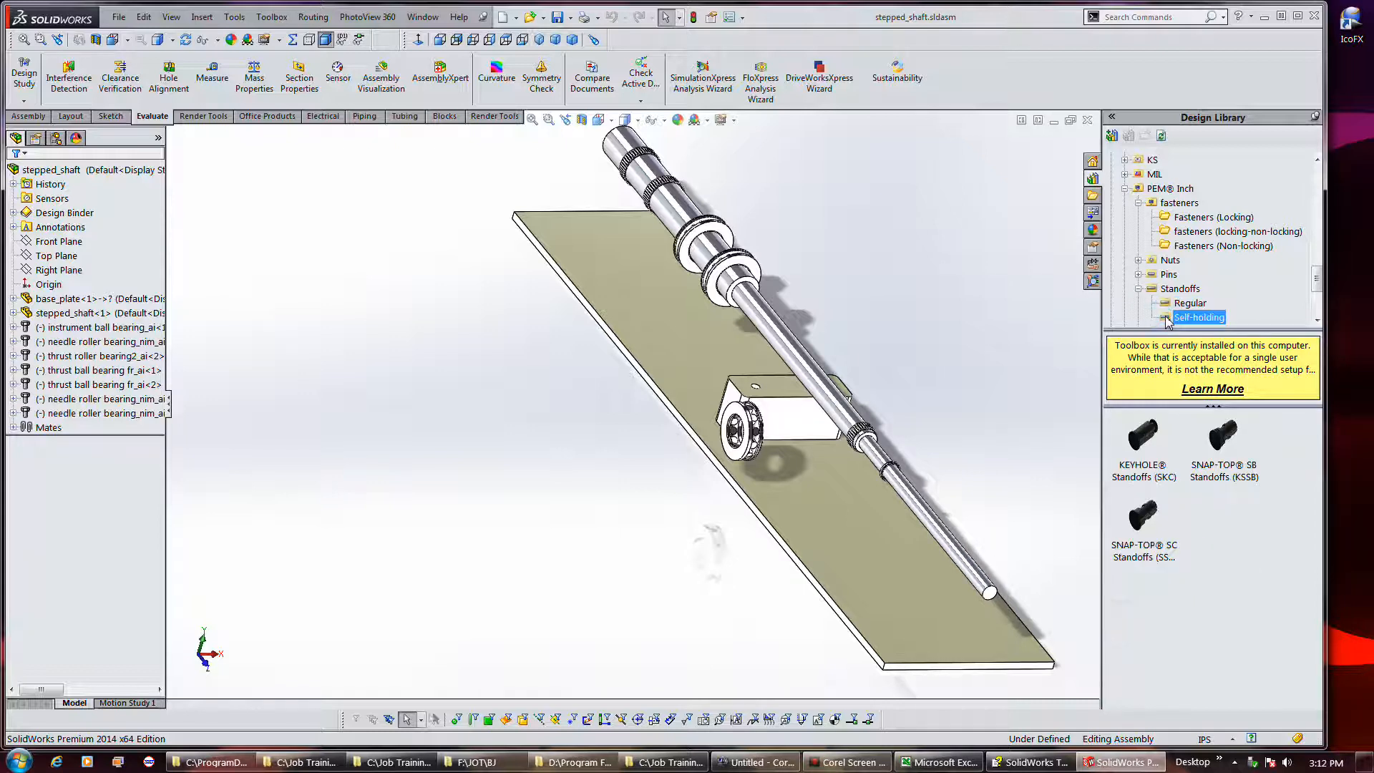
Review the Regular standoffs available in the Toolbox PEM Inch hardware
scroll(1168, 319, down, 1)
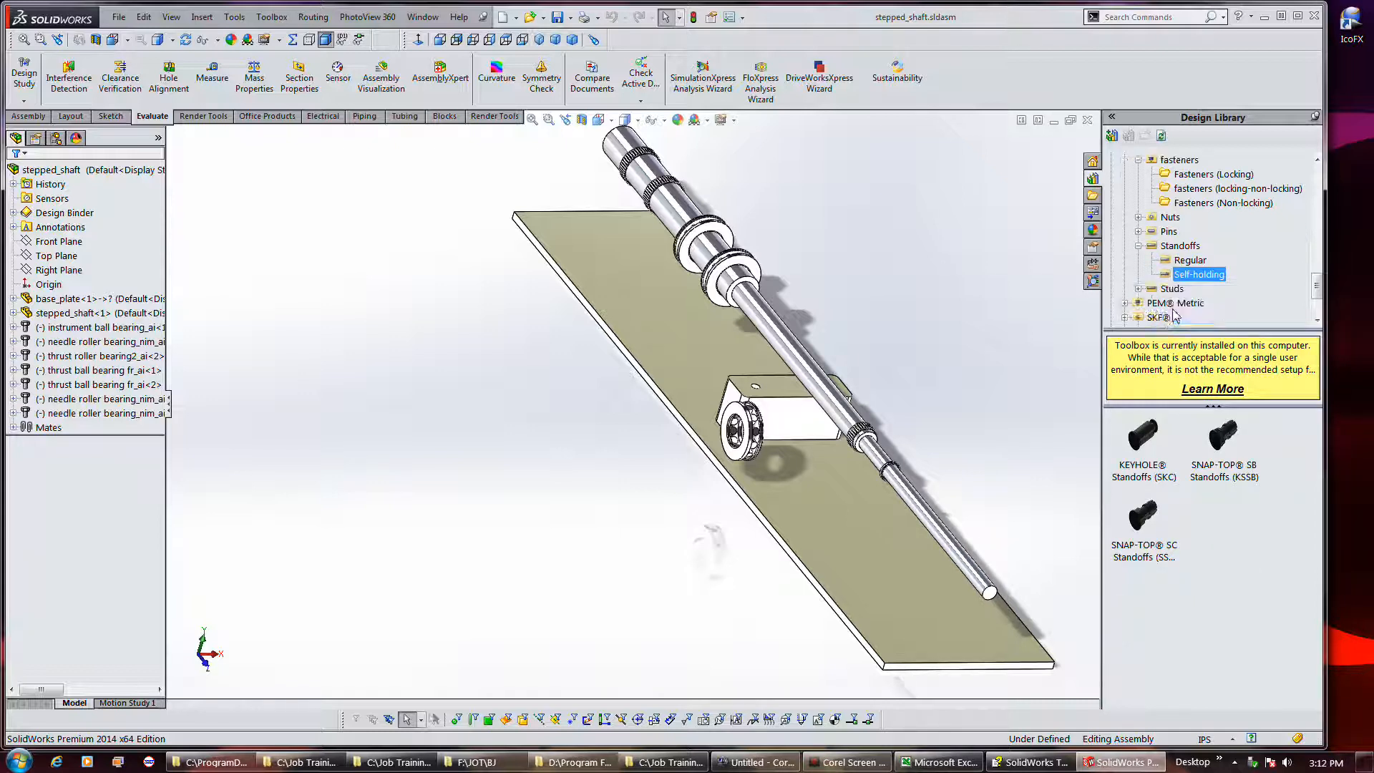
click(1174, 262)
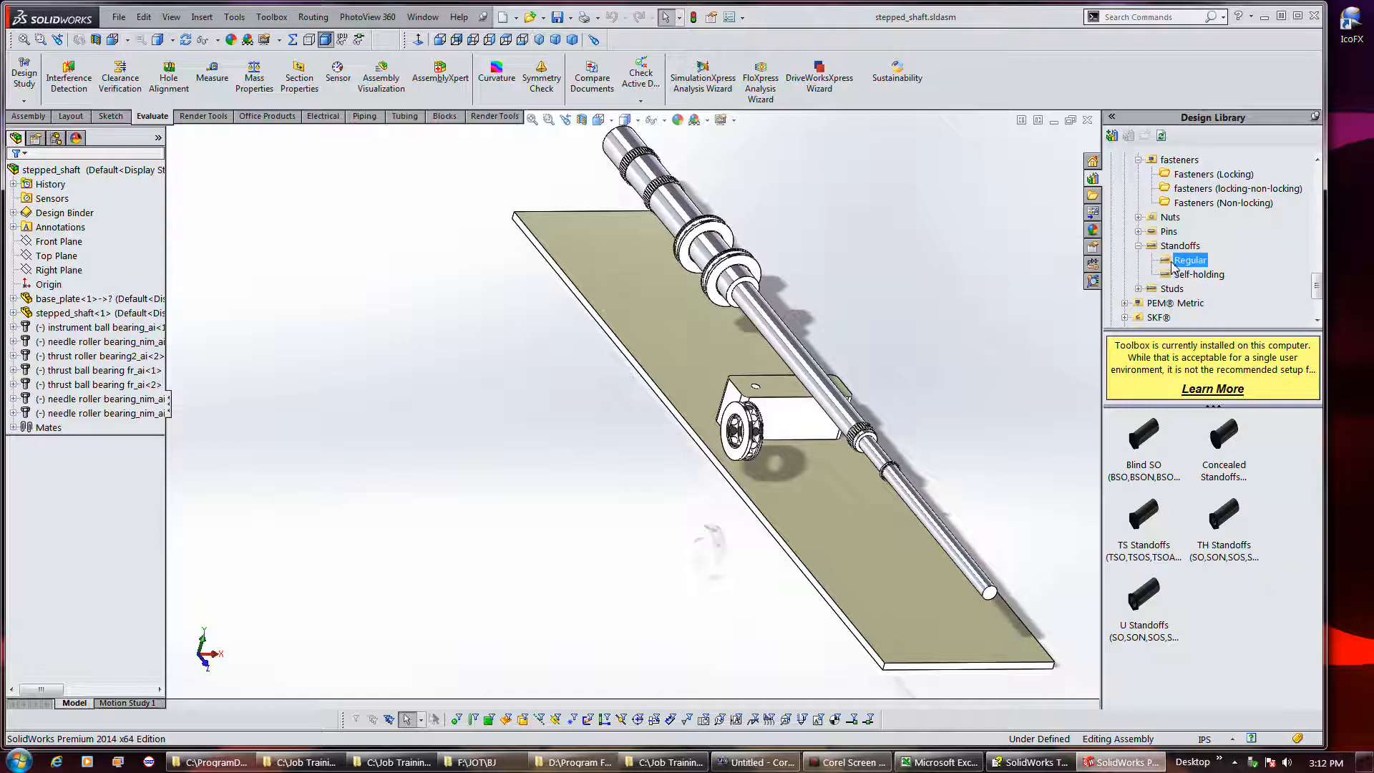
mouse_move(1148, 440)
scroll(1154, 235, down, 1)
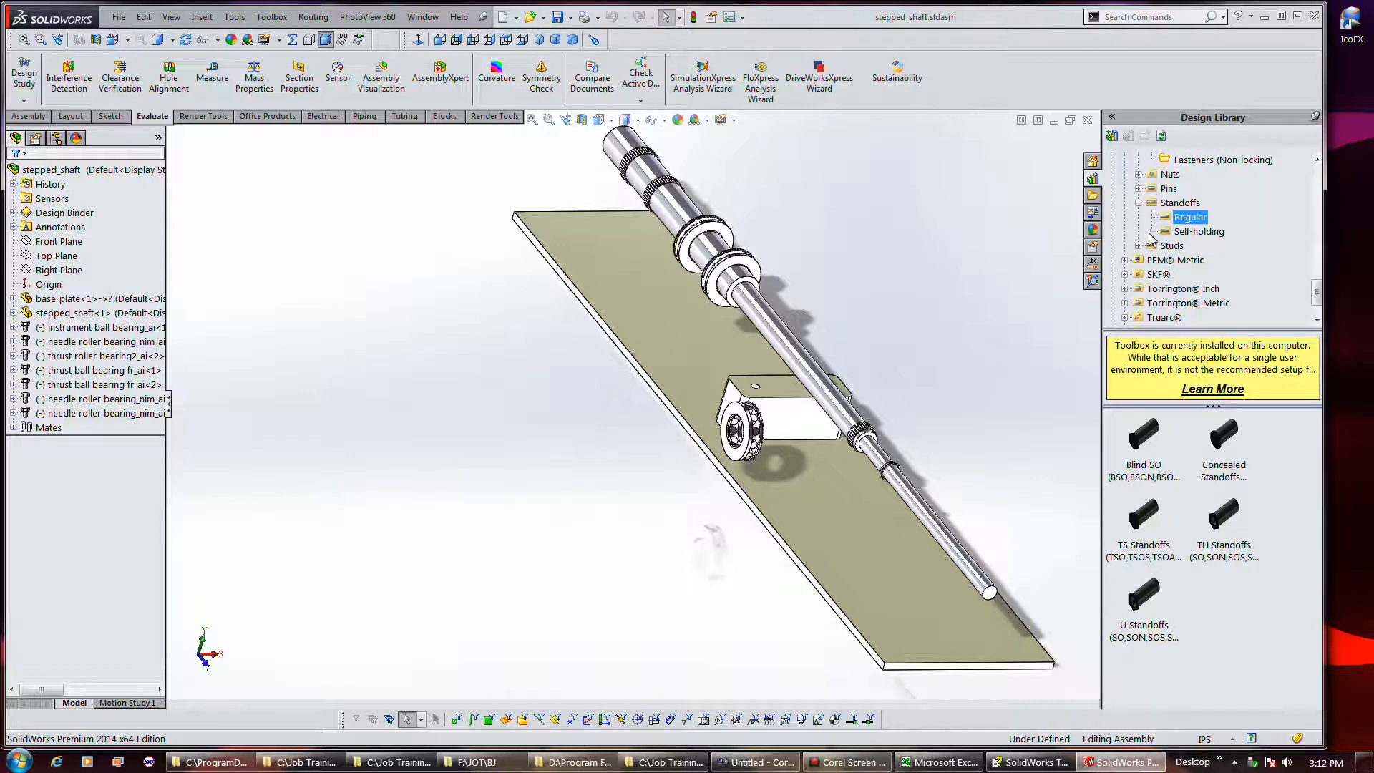
Insert one NA 49-28 Needle Roller Bearing from the Toolbox SKF roller bearings onto the shaft's thin end, with Detailed display
scroll(1145, 239, down, 1)
click(1125, 232)
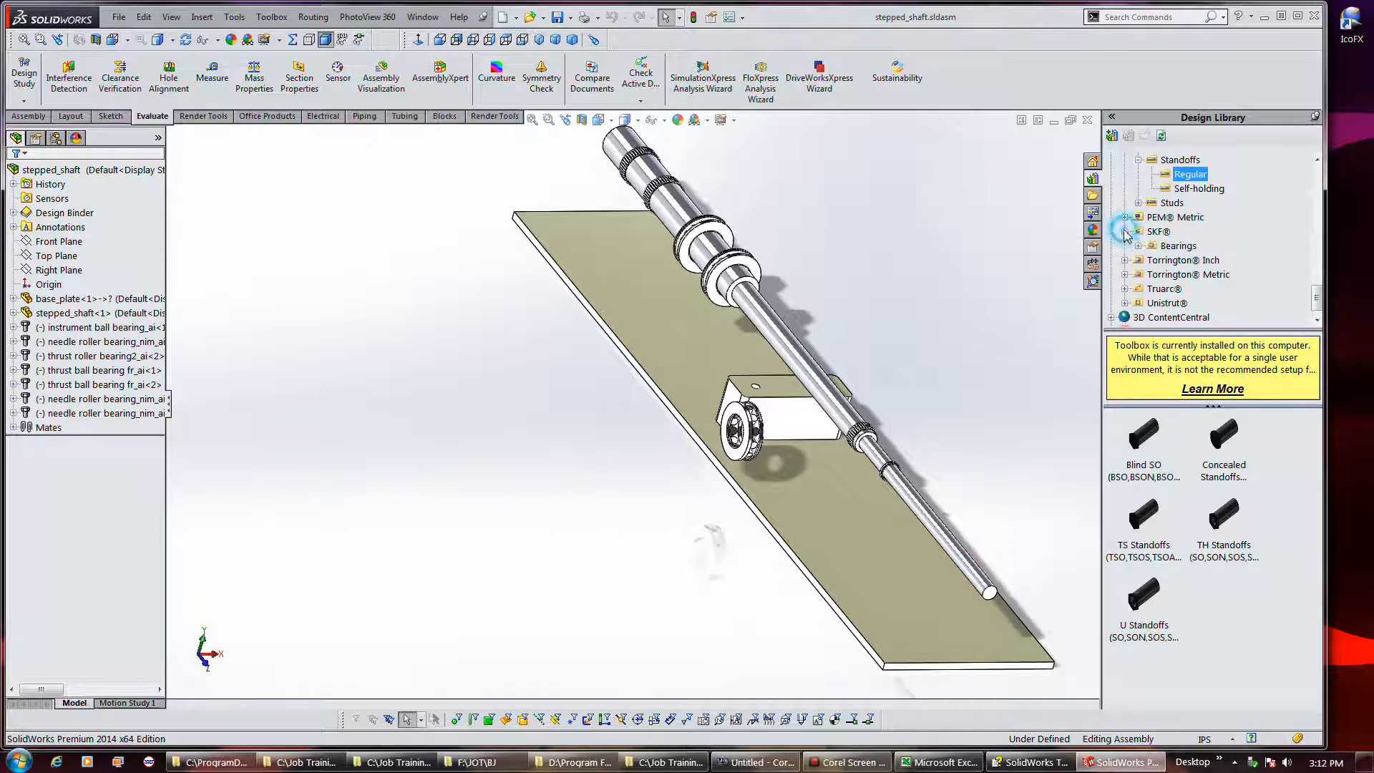
click(1138, 245)
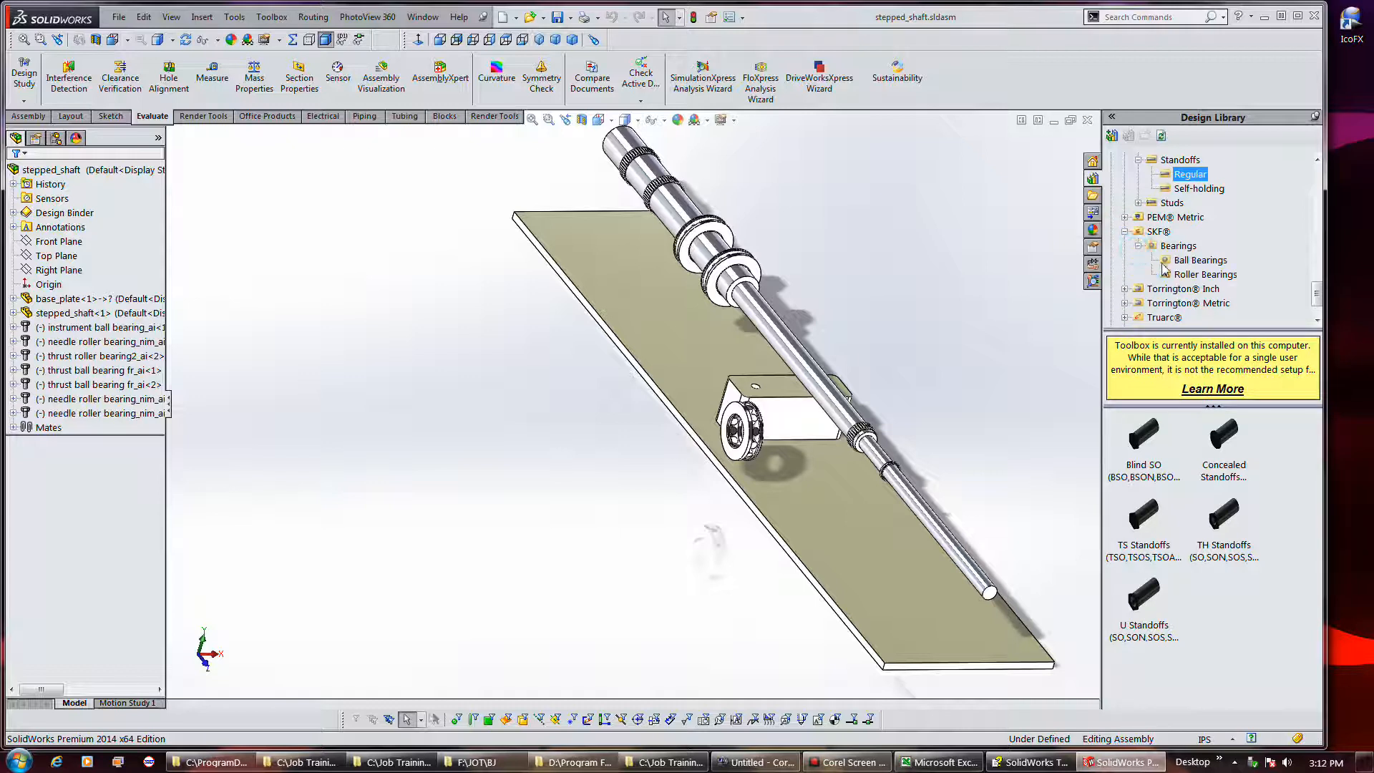
click(1164, 262)
click(1168, 276)
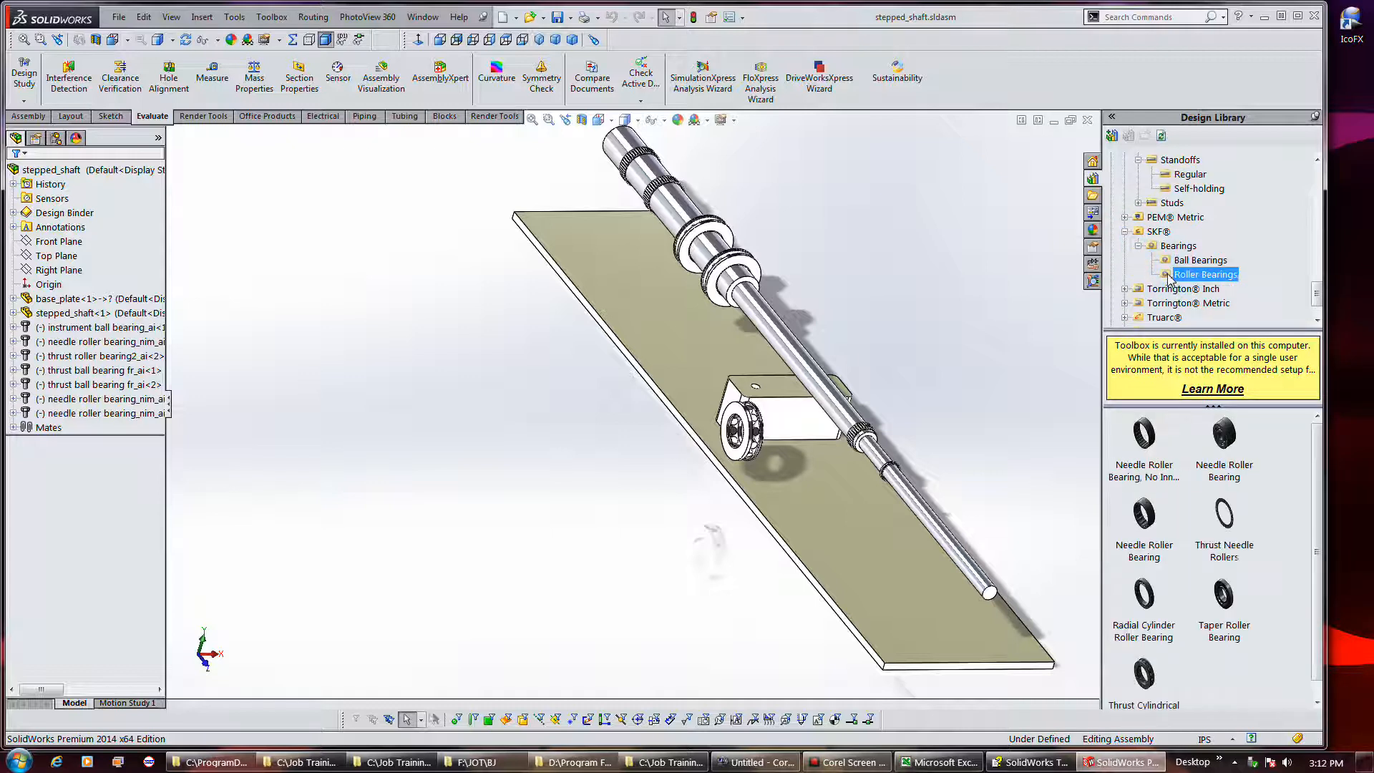
drag(1230, 433, 932, 517)
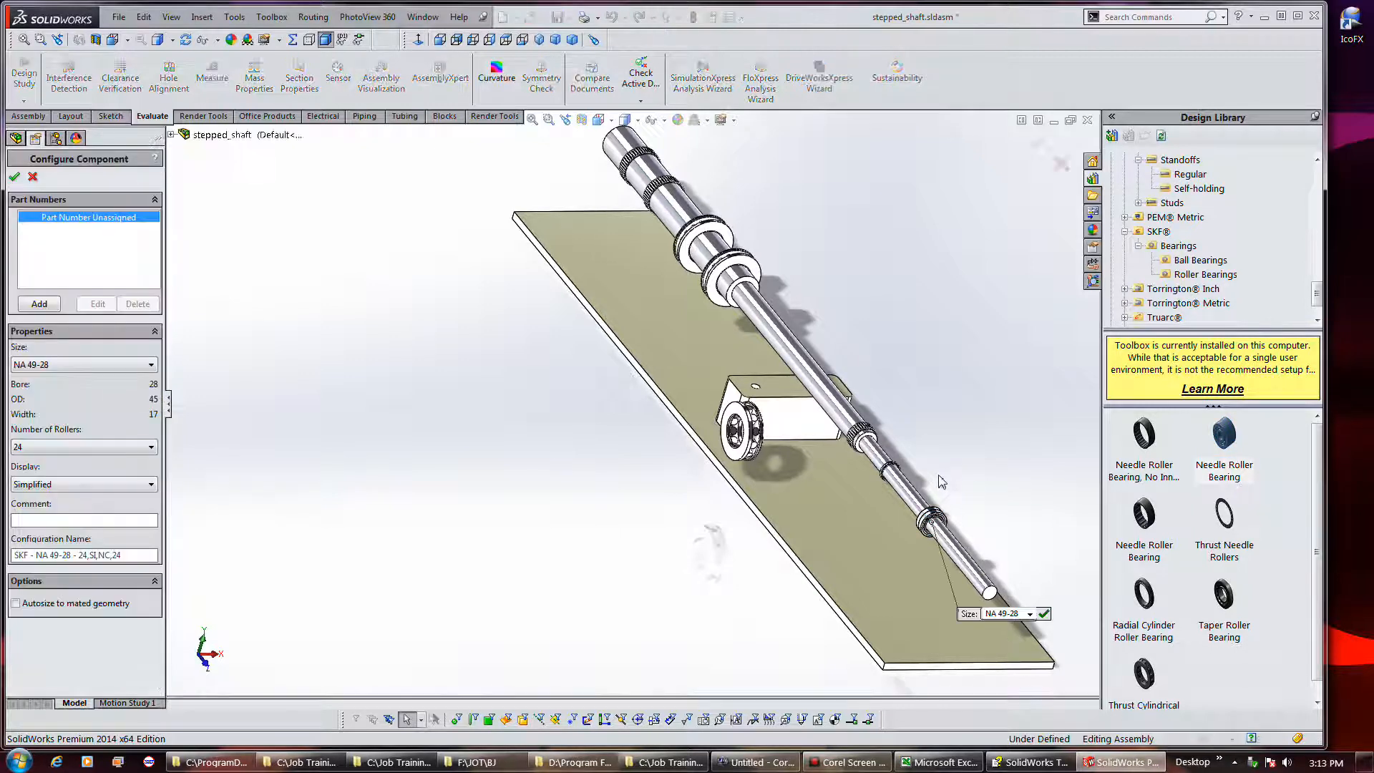
click(86, 484)
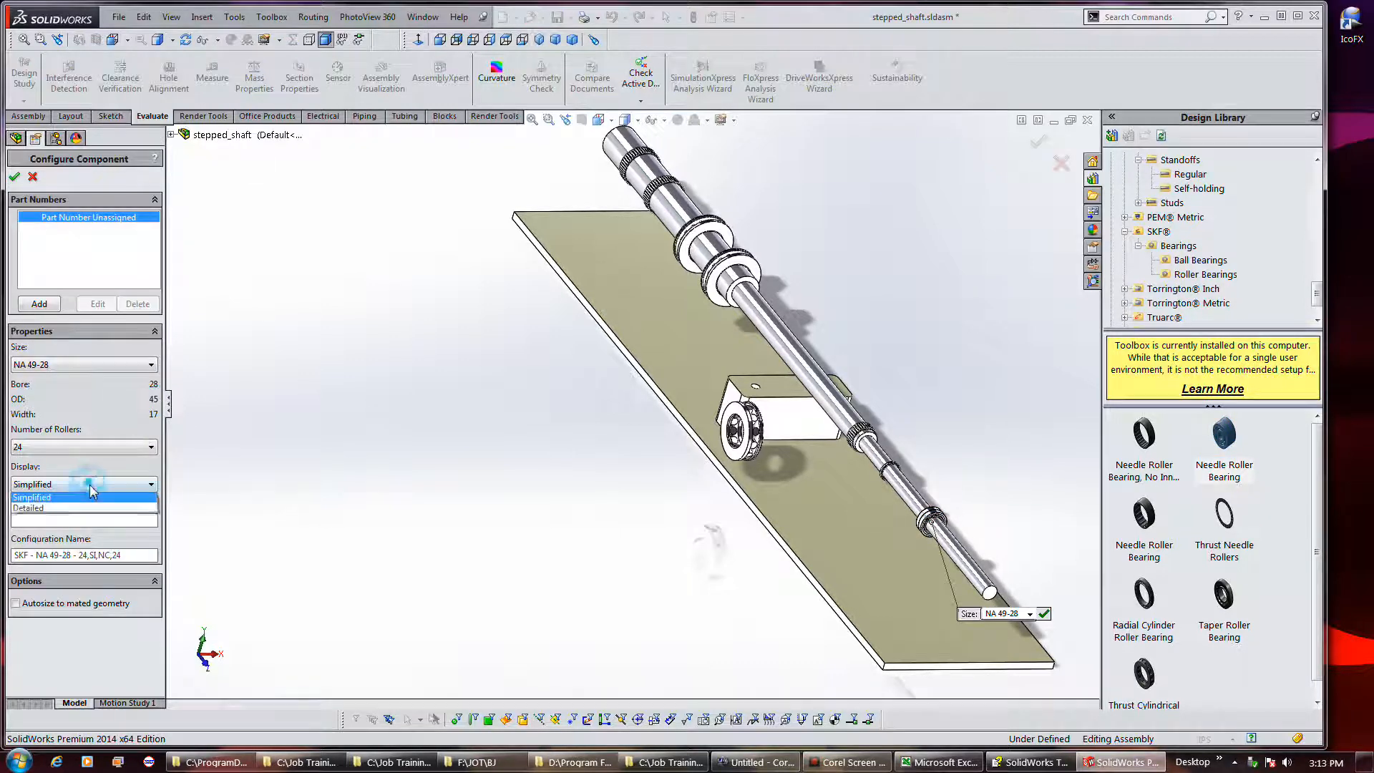
click(91, 505)
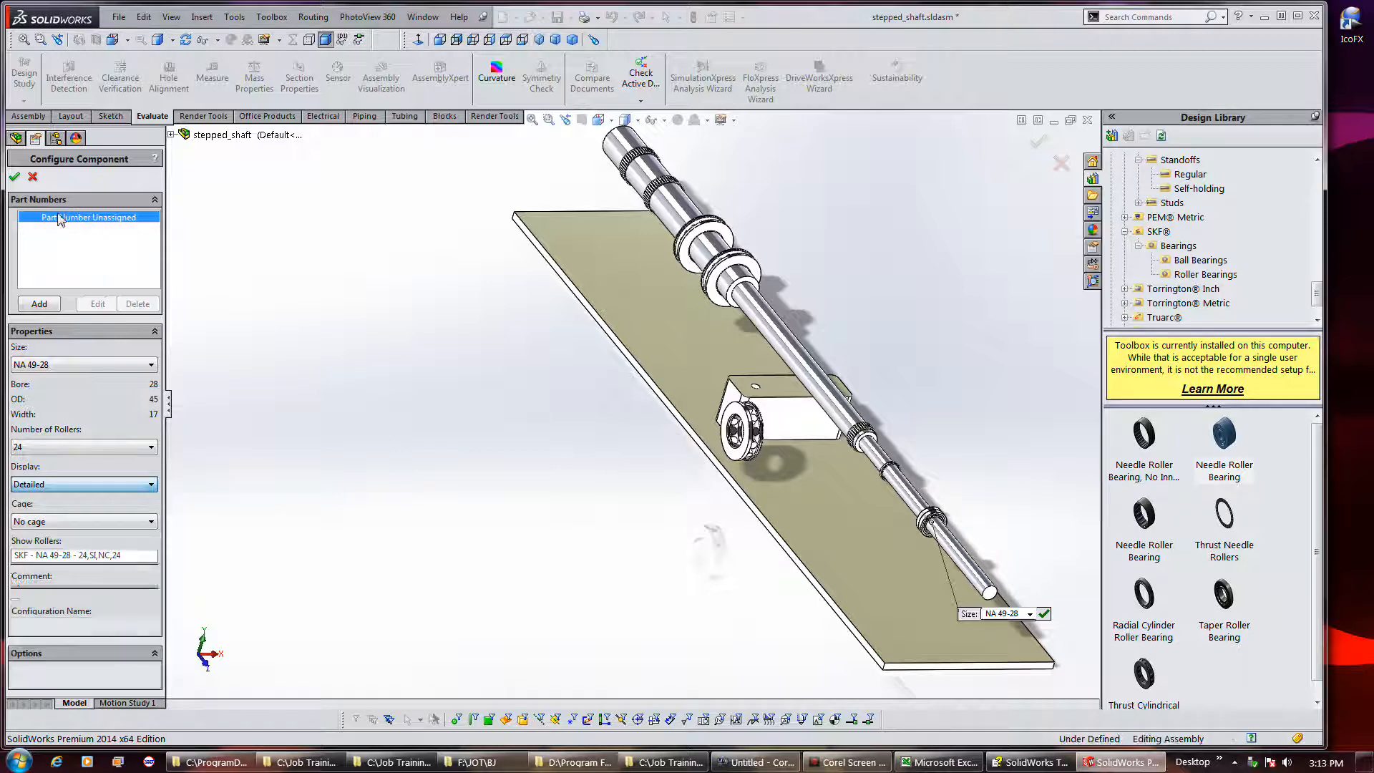
click(15, 177)
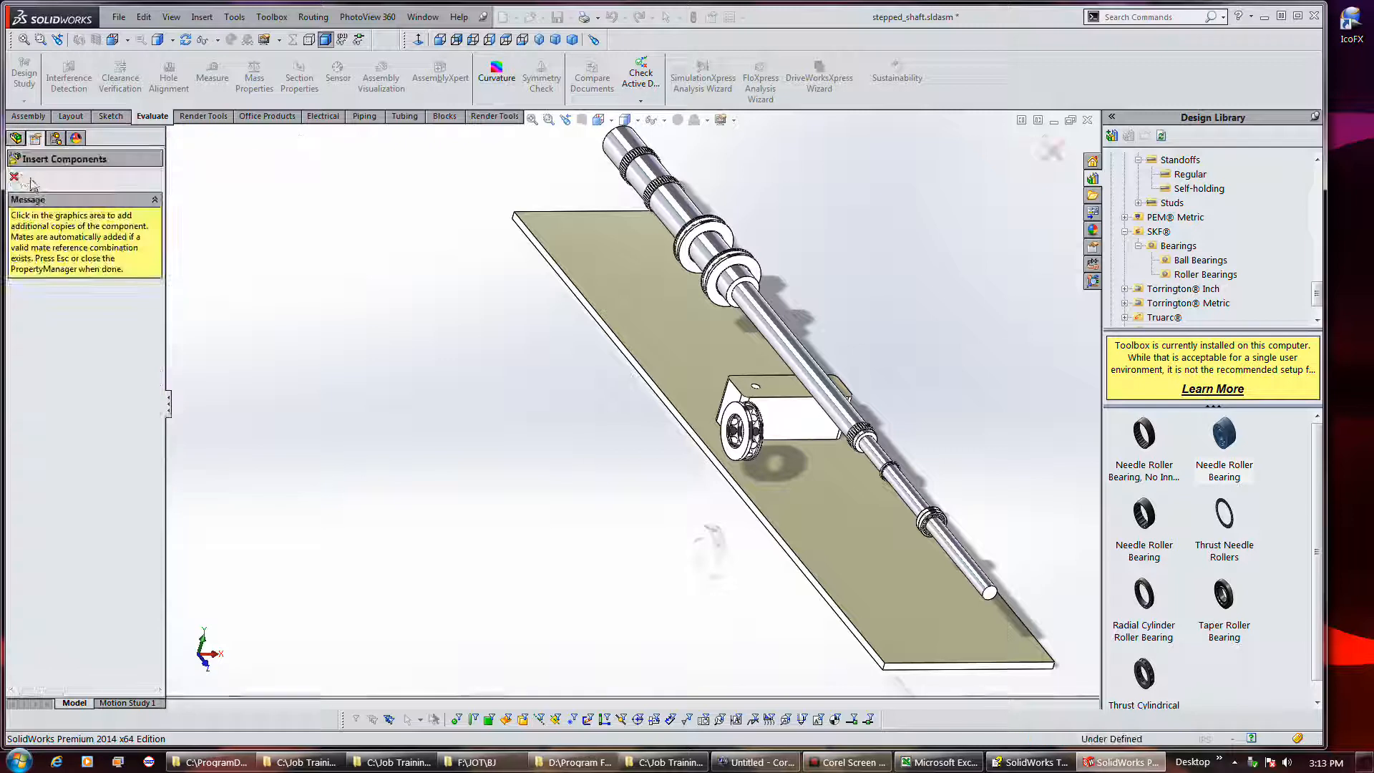
click(16, 179)
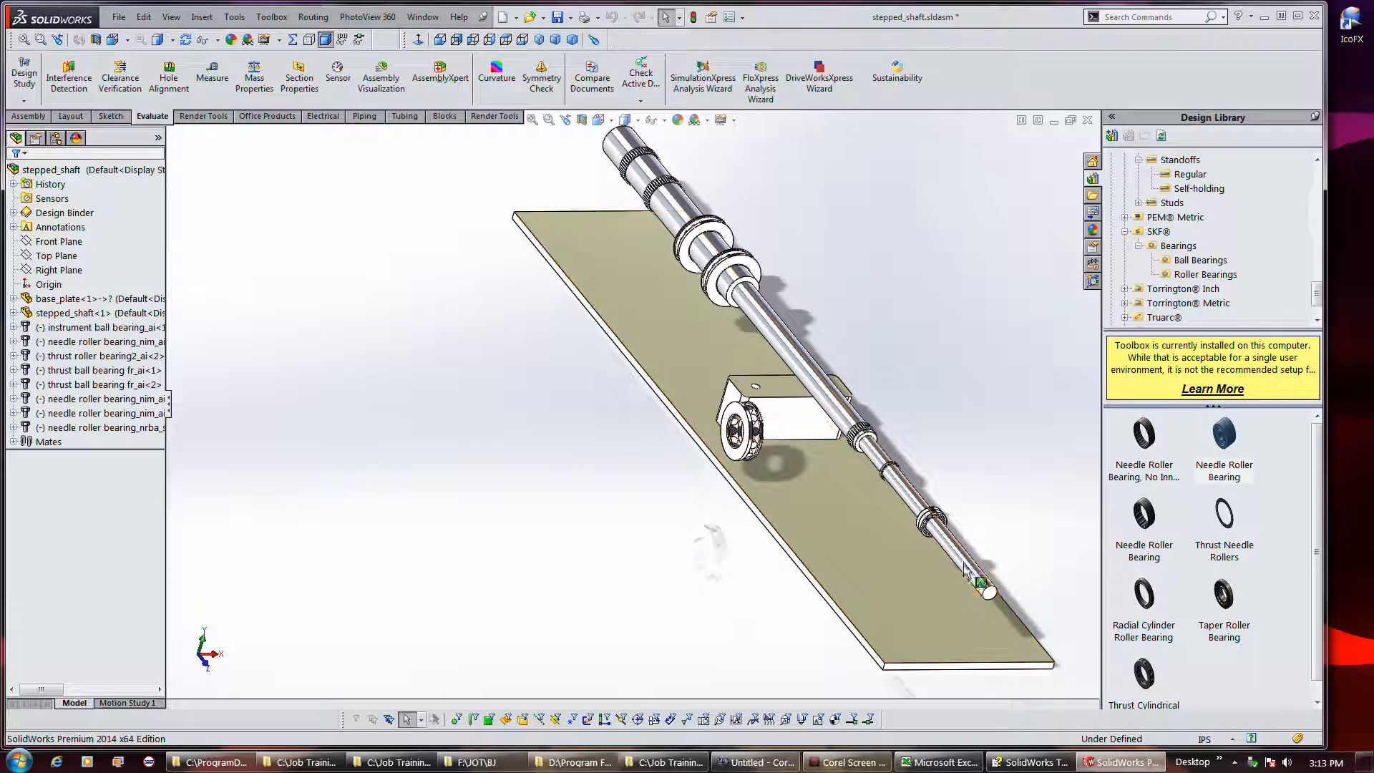
Inspect the rollers of the new SKF bearing up close, along with the neighbouring bearings on the thin end of the shaft
scroll(932, 520, down, 3)
scroll(933, 521, down, 2)
middle_drag(855, 501, 843, 466)
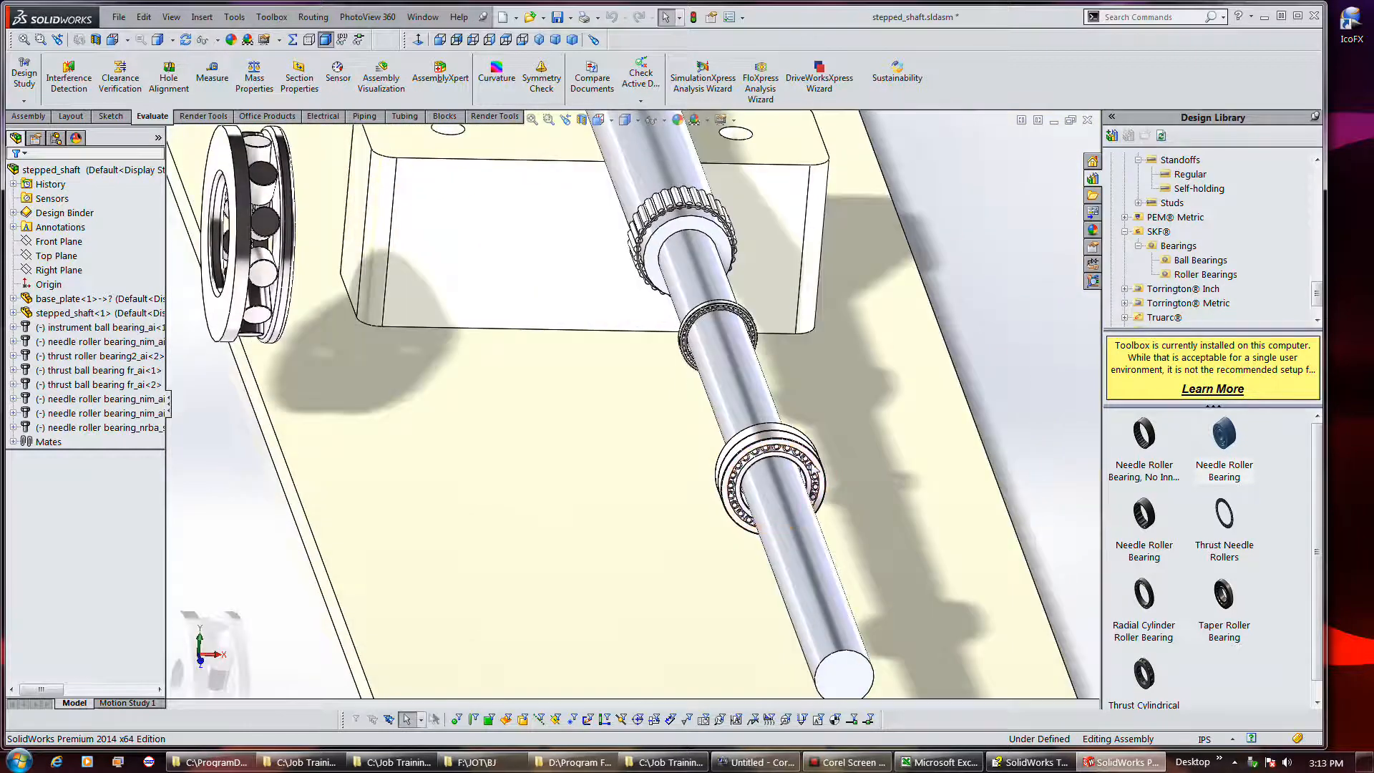
scroll(843, 466, up, 5)
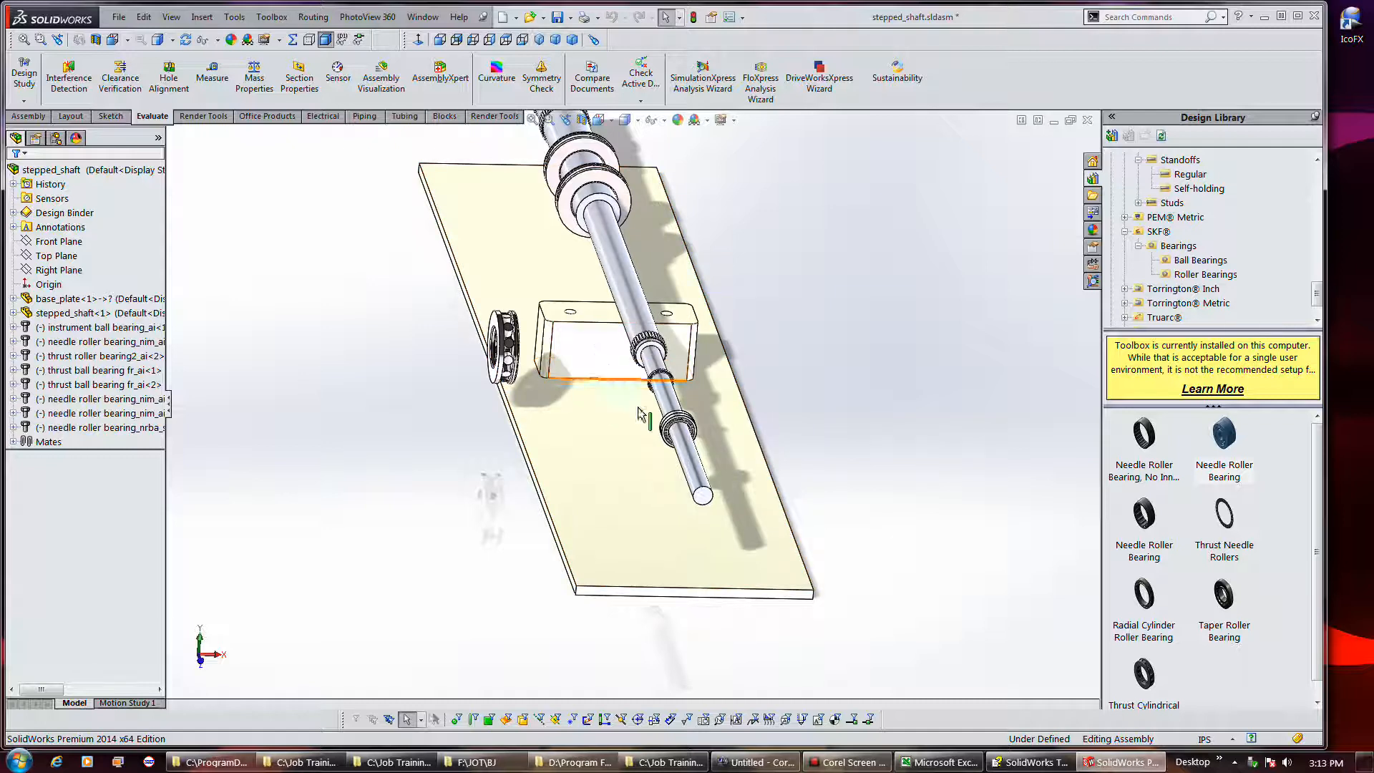
scroll(690, 530, up, 2)
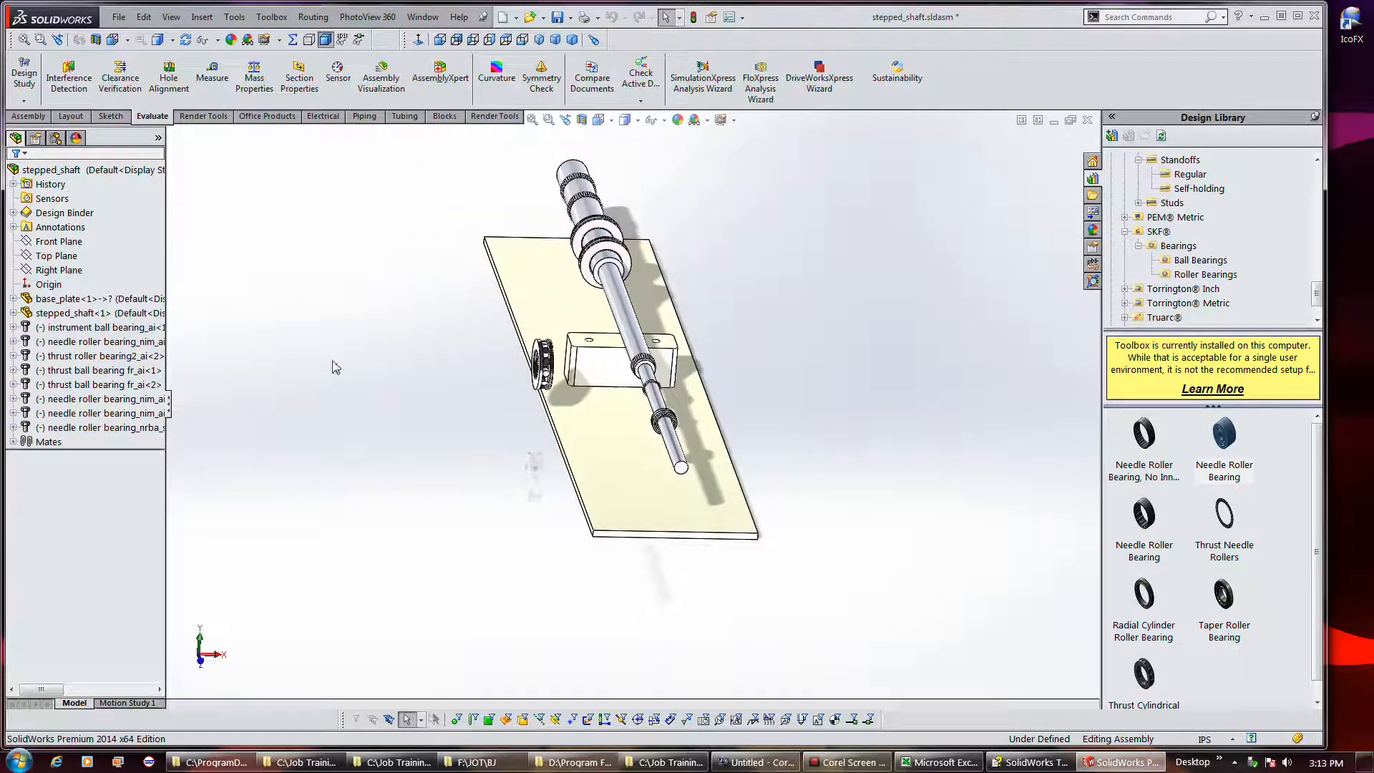
Pick the loose thrust roller bearing and the needle roller bearings on the shaft's thin end to identify them
click(542, 363)
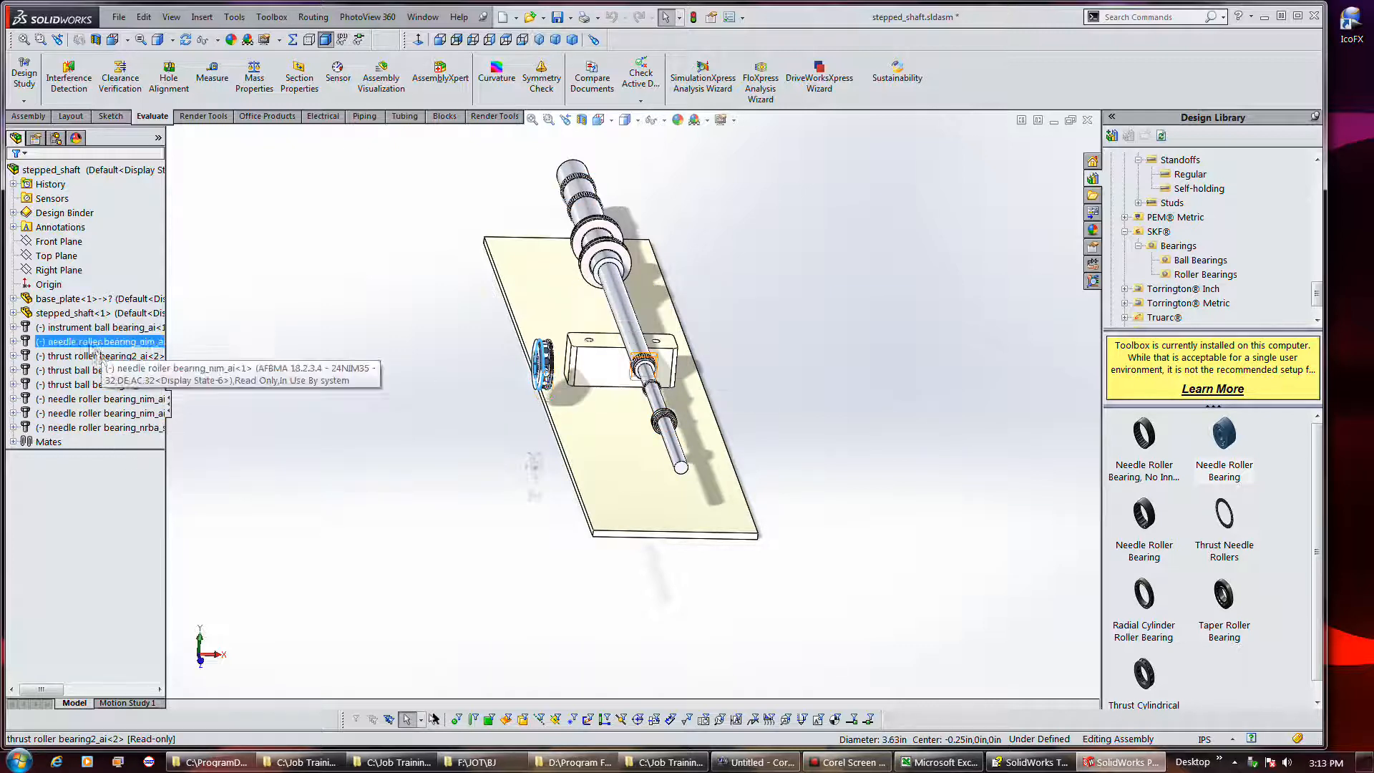
click(544, 365)
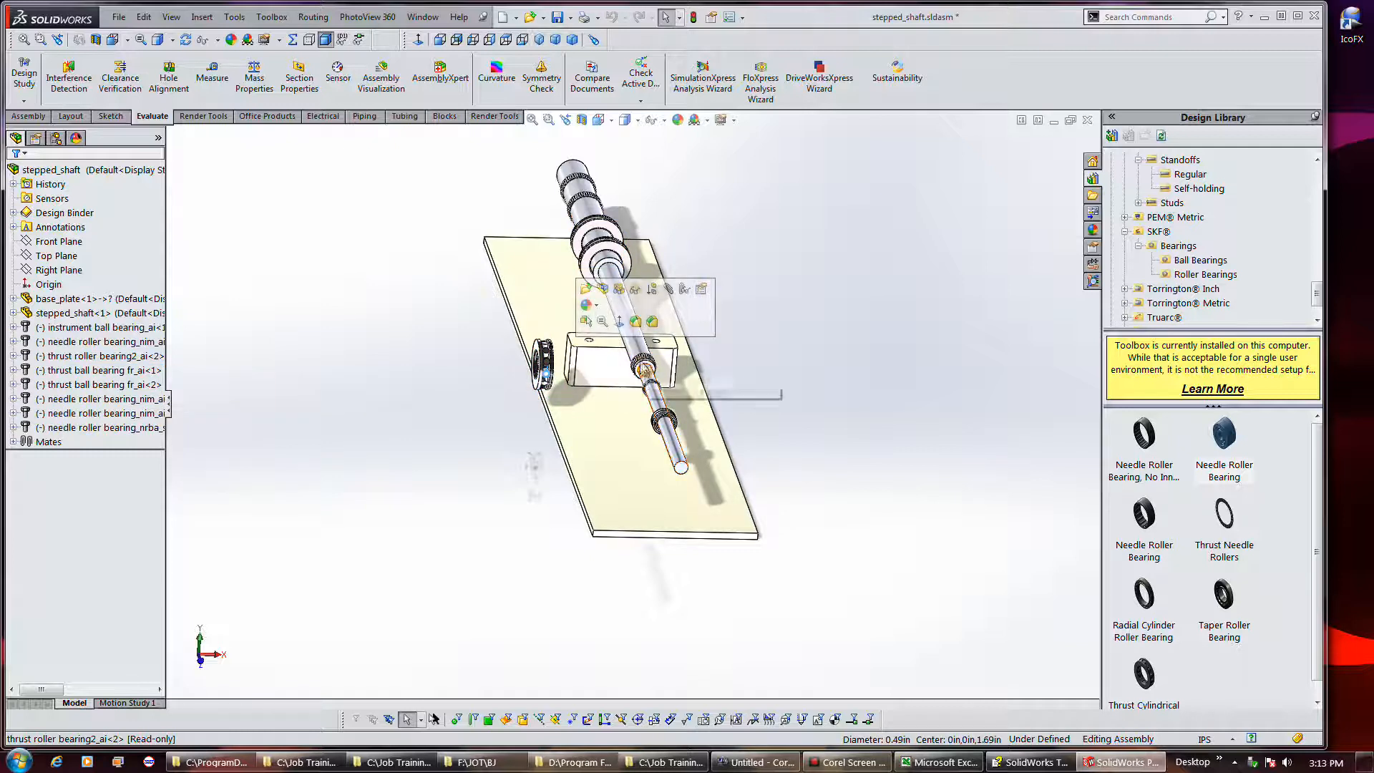
ctrl+click(641, 364)
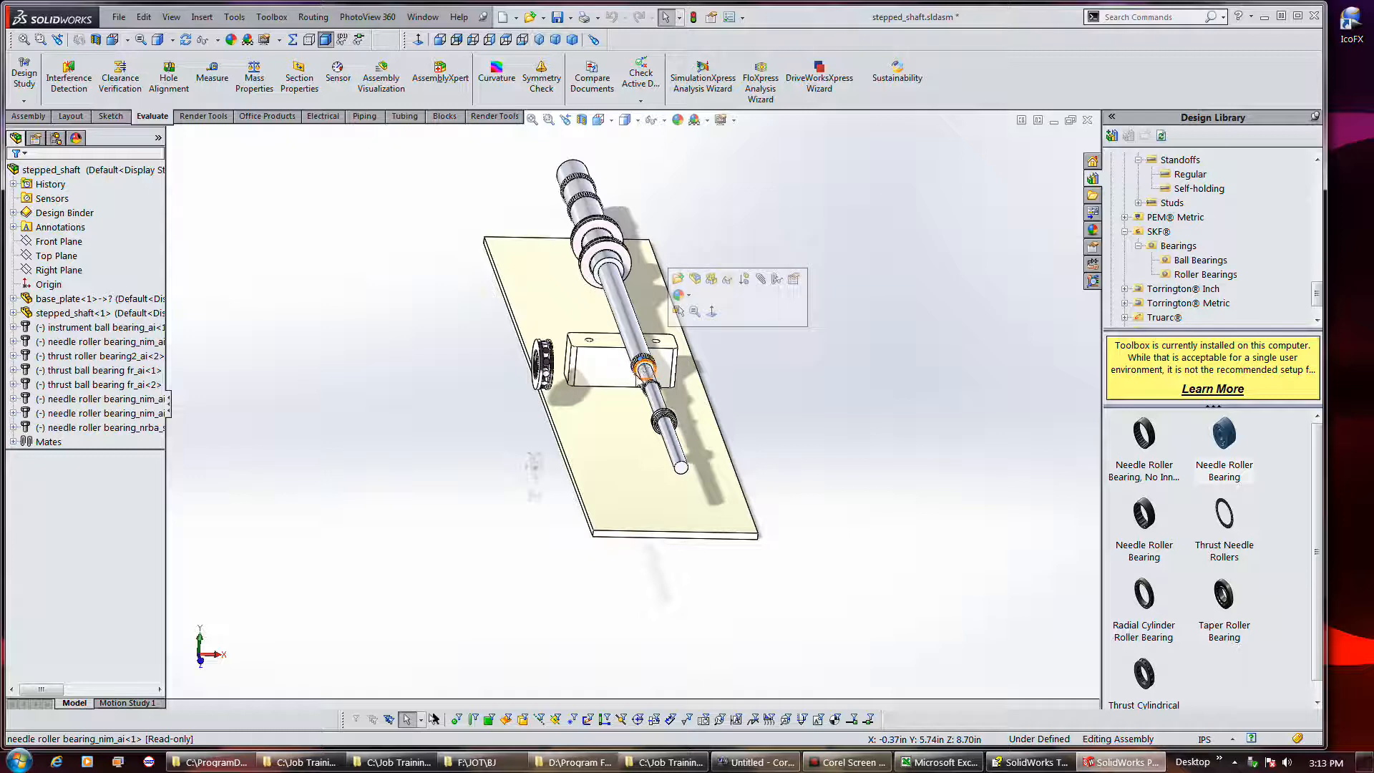
click(658, 417)
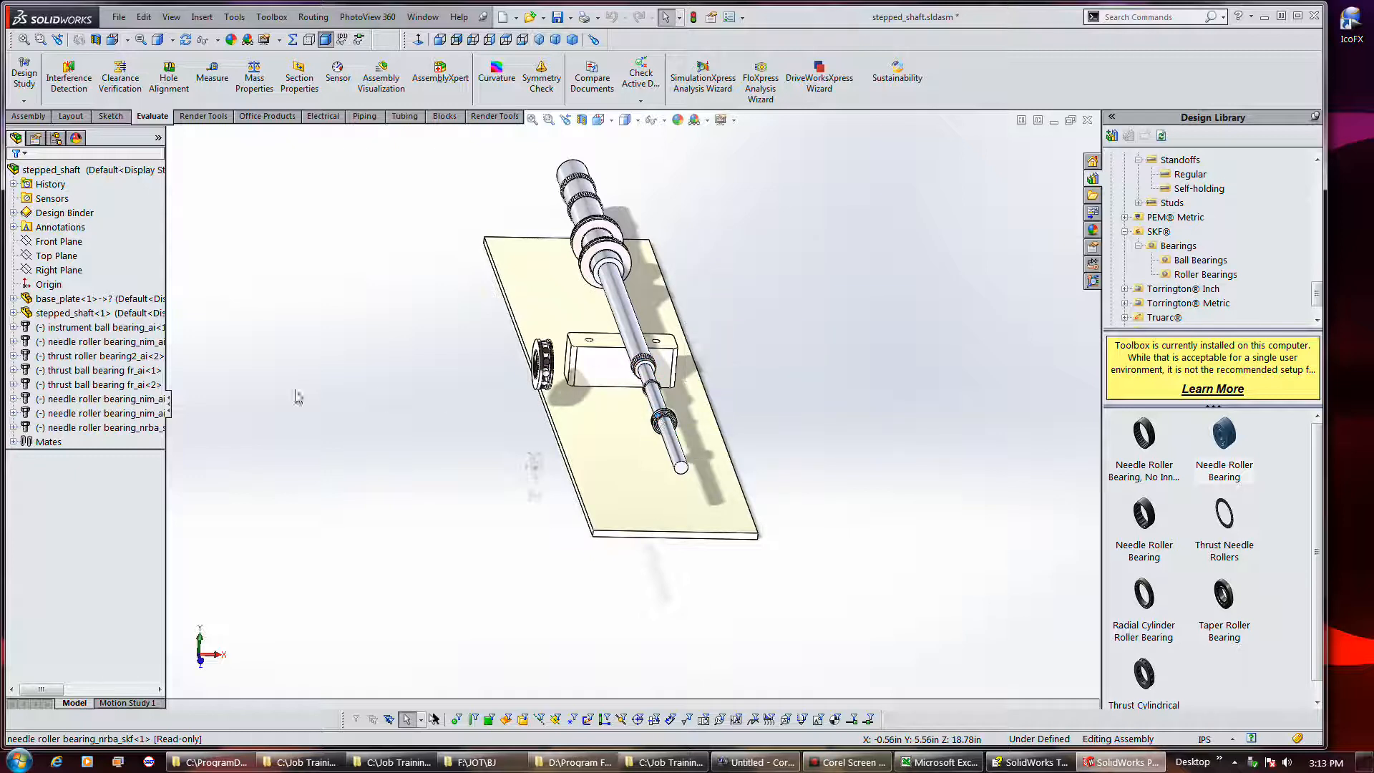
Filter selection to solid bodies, identify the bearings from the SKF one up the shaft plus the loose thrust bearing, and clear the selection
click(523, 719)
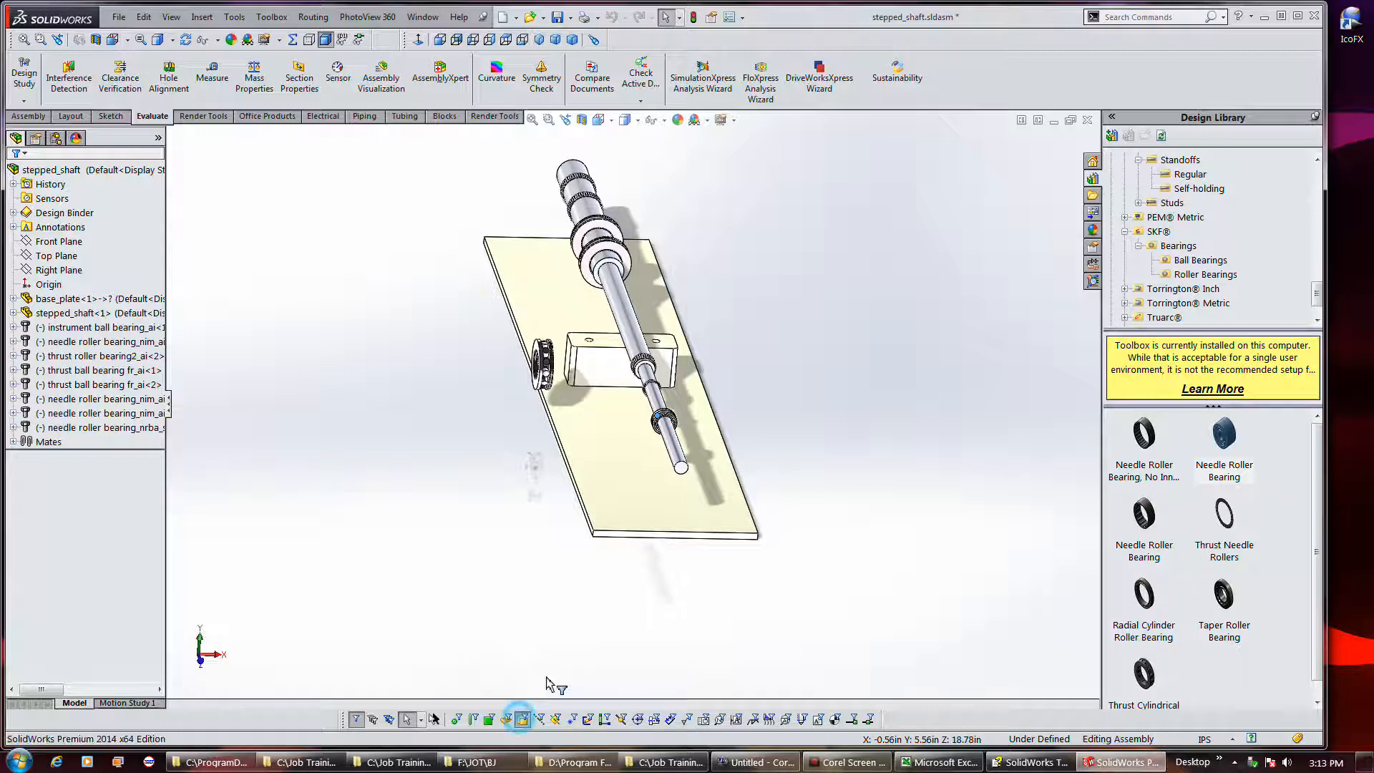
click(663, 421)
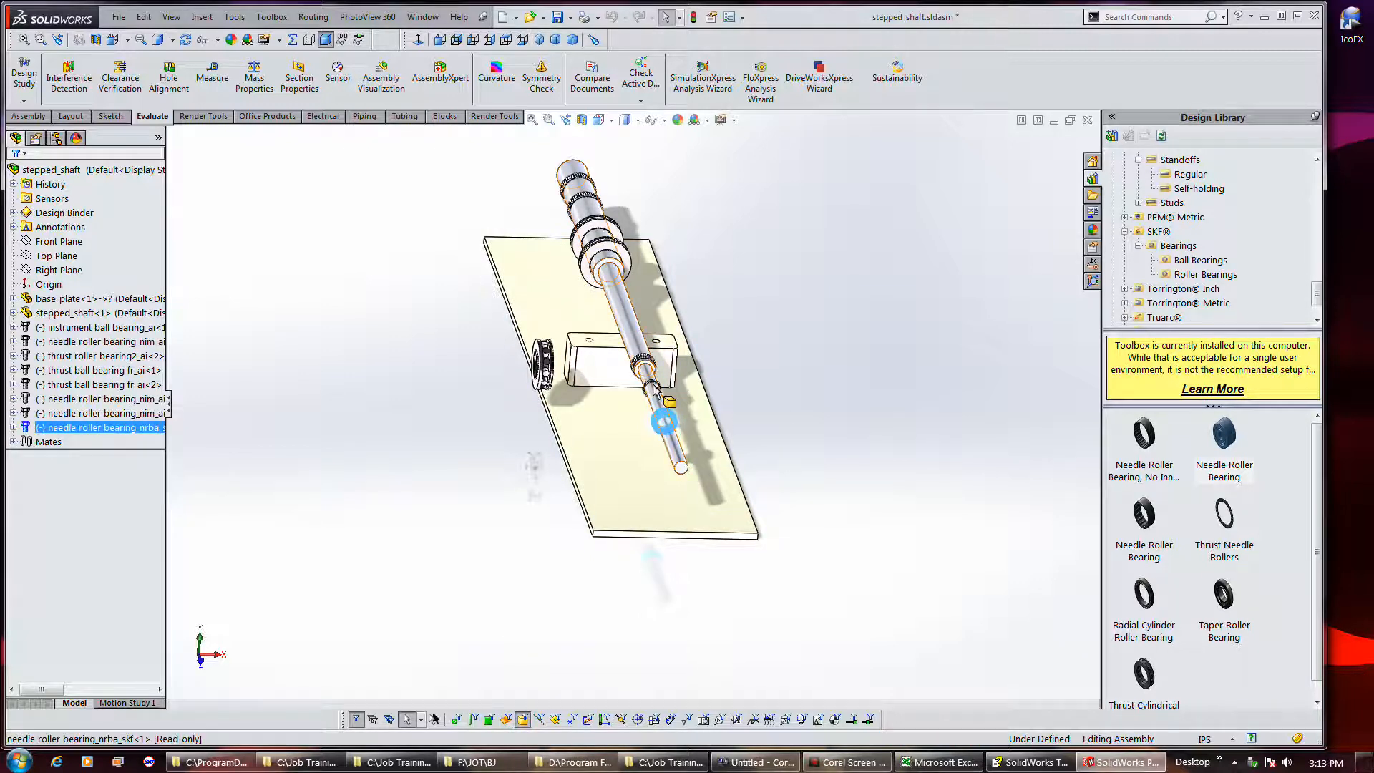
click(651, 389)
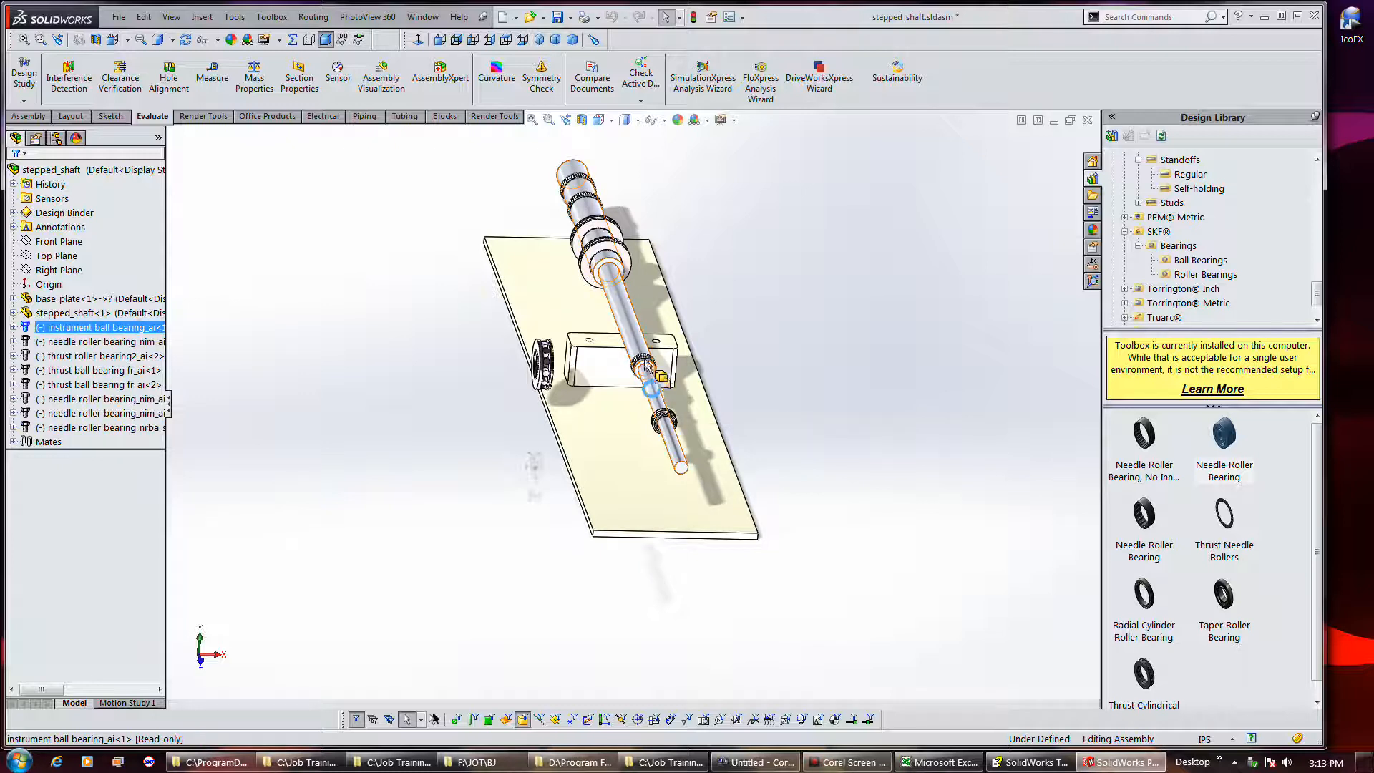
click(644, 366)
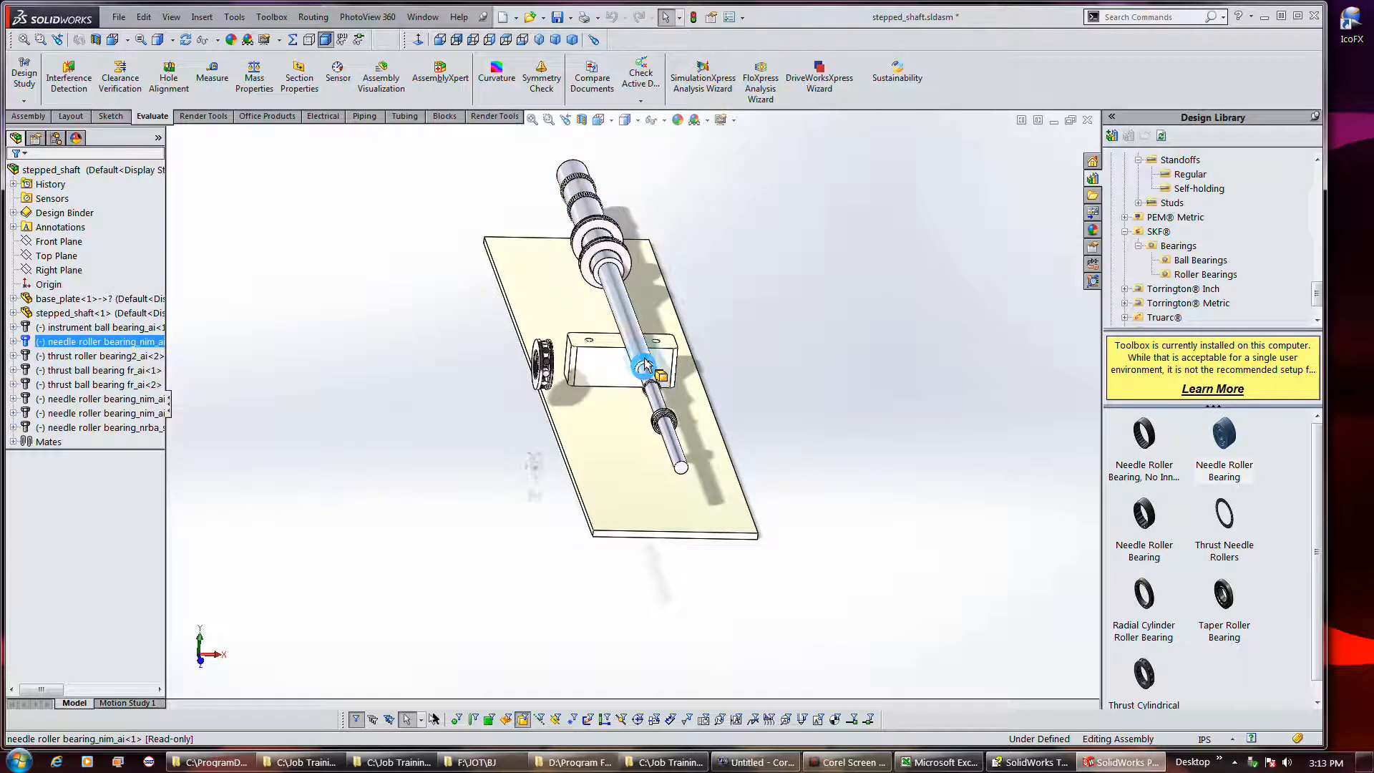
click(607, 261)
click(597, 228)
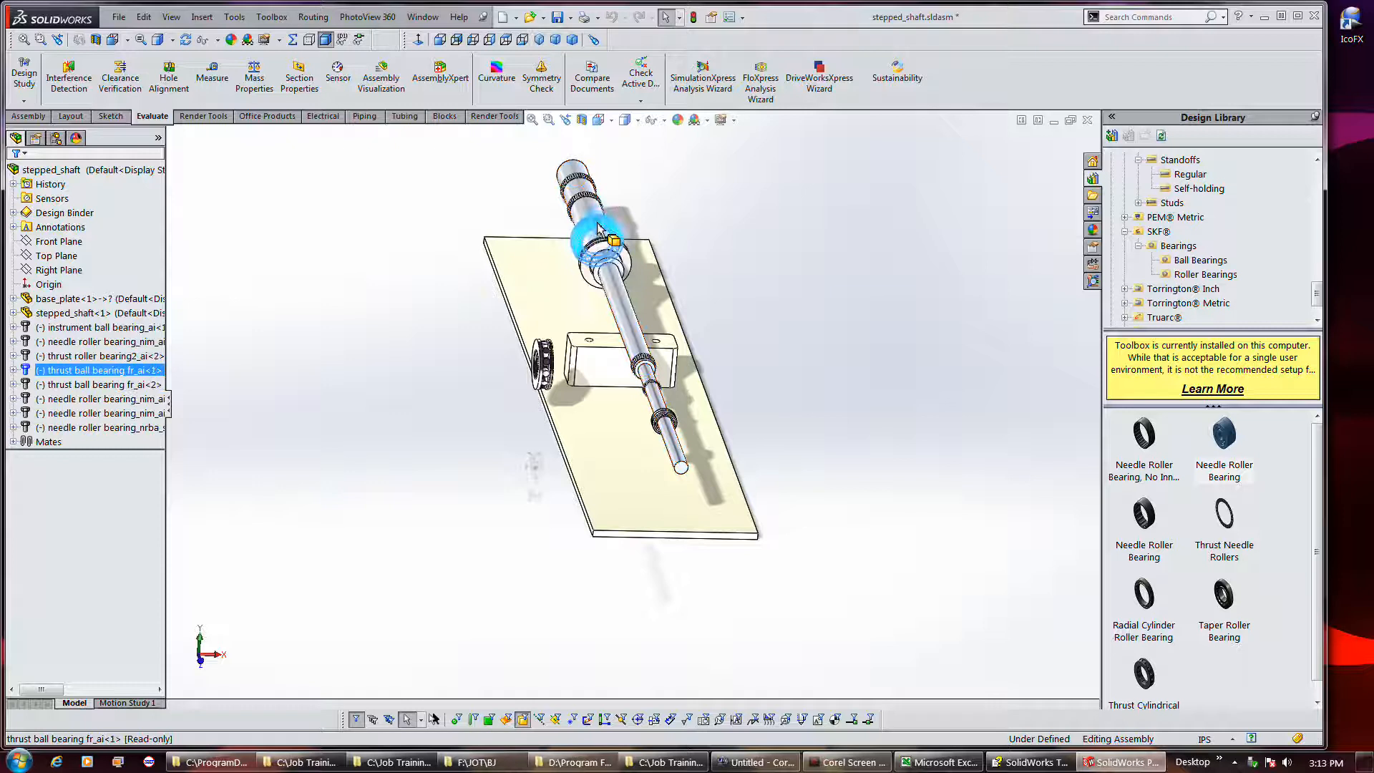
click(543, 365)
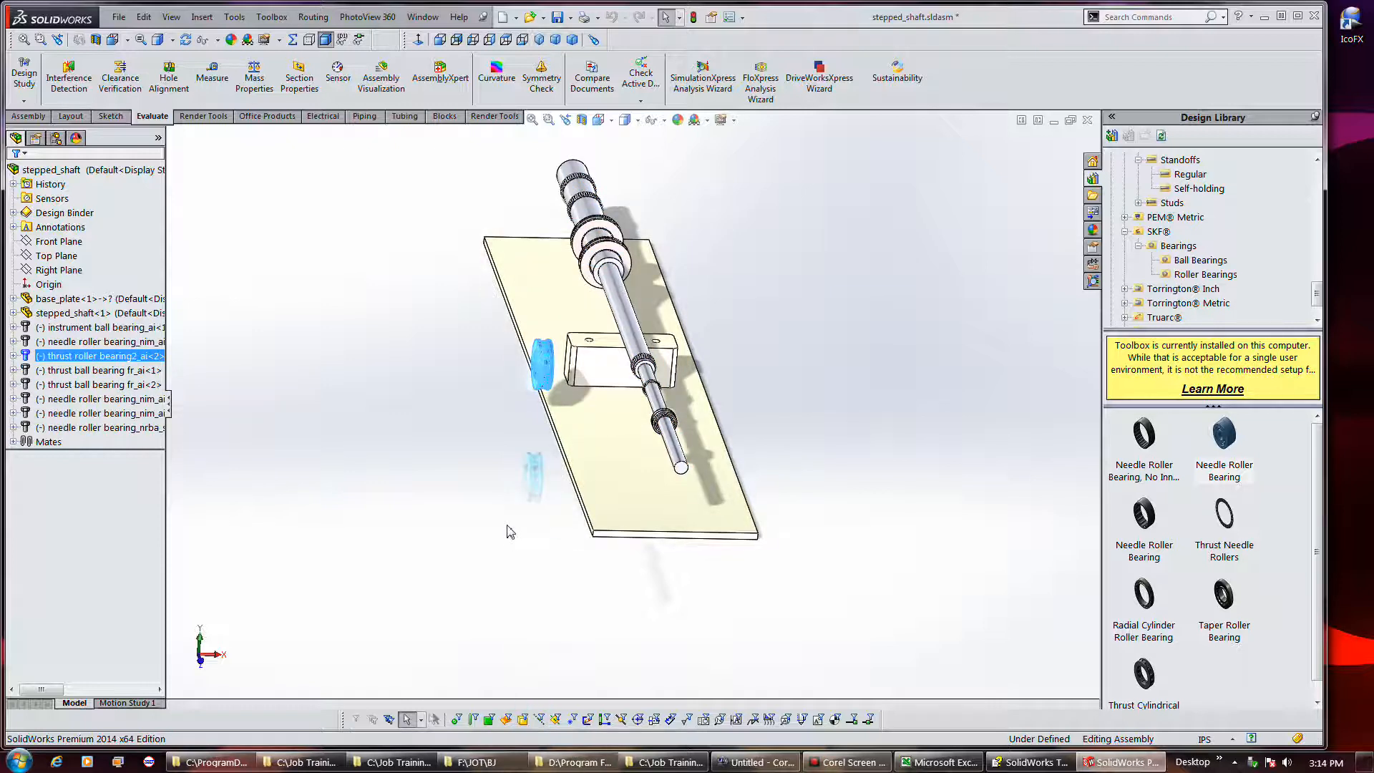
click(493, 476)
middle_drag(499, 484, 538, 510)
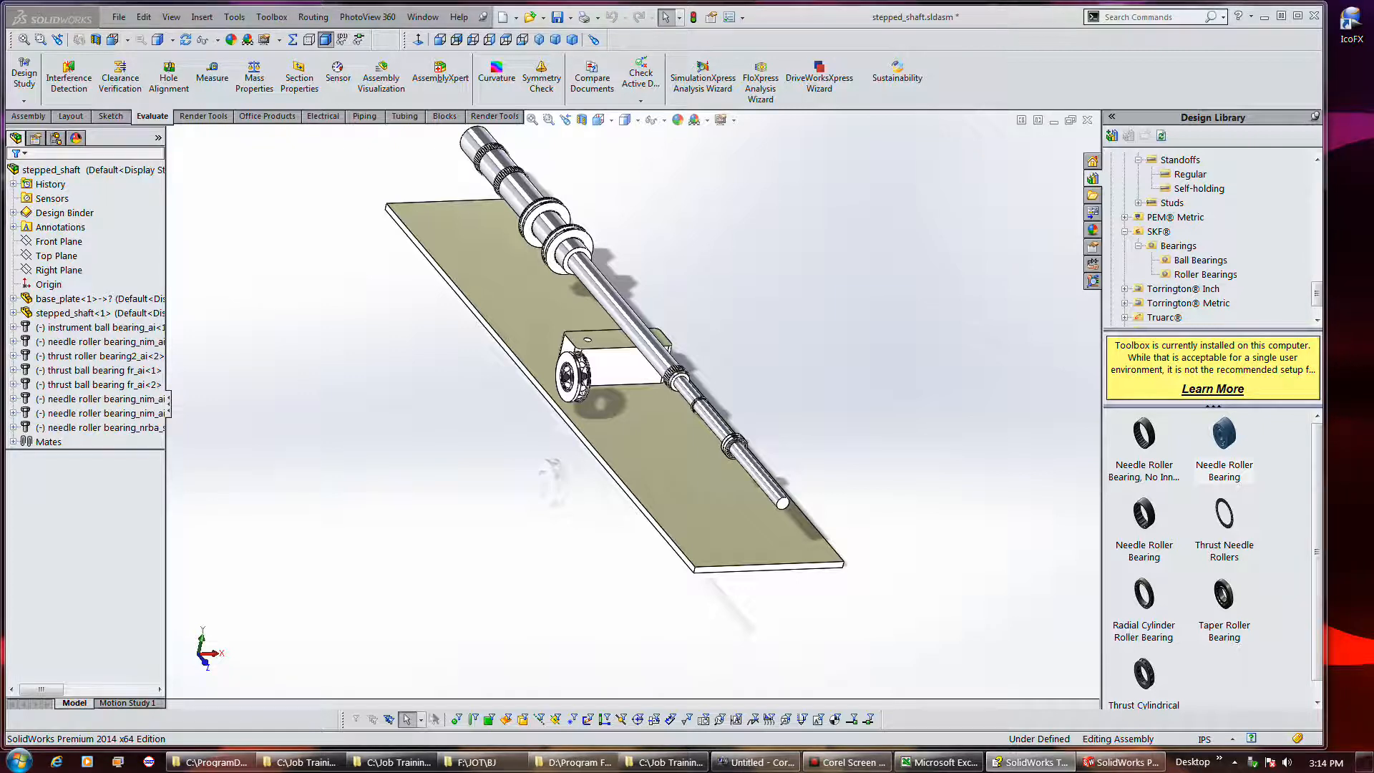
Switch to SolidWorks Tutorials and review the Smart Component topics from Setting Diameter Values back to Training Assemblies, then move the tutorial aside
drag(1373, 157, 632, 71)
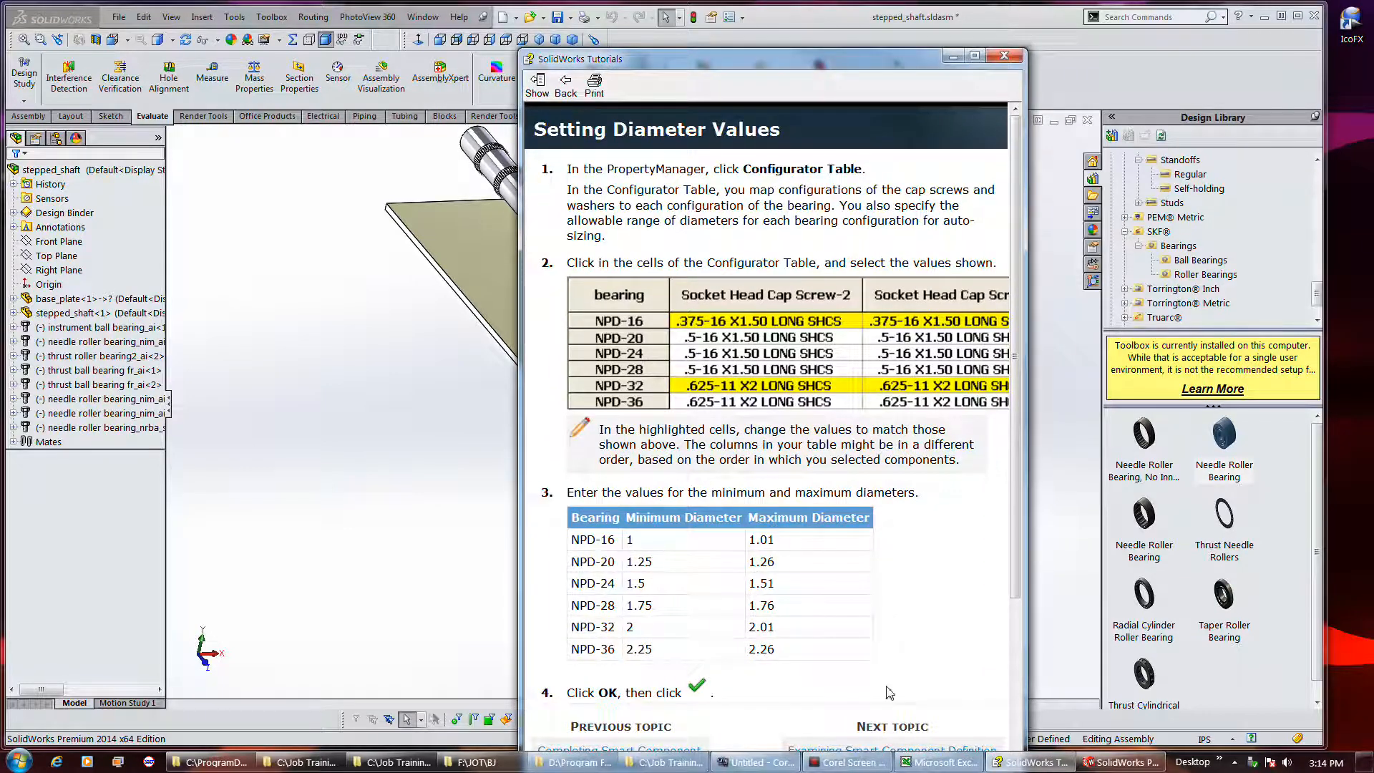
drag(733, 54, 721, 22)
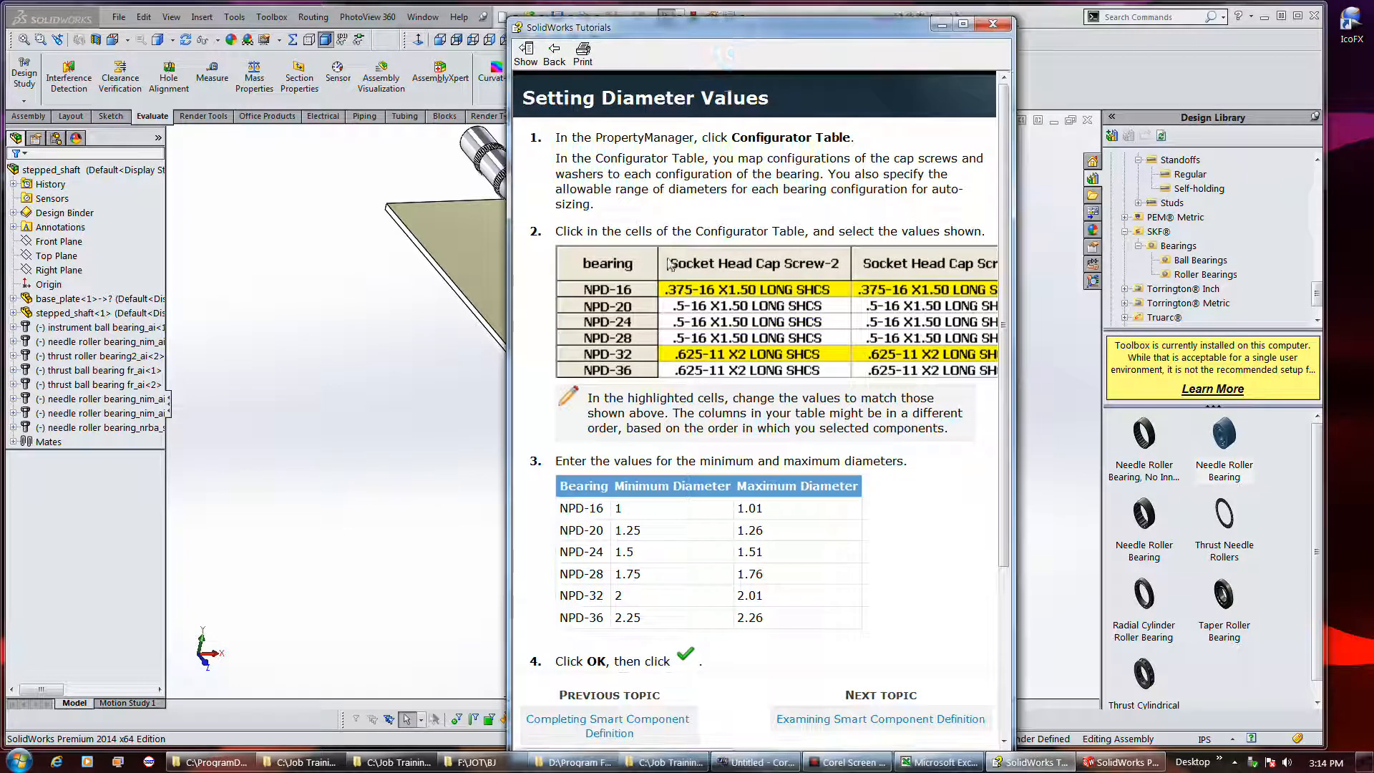
click(840, 719)
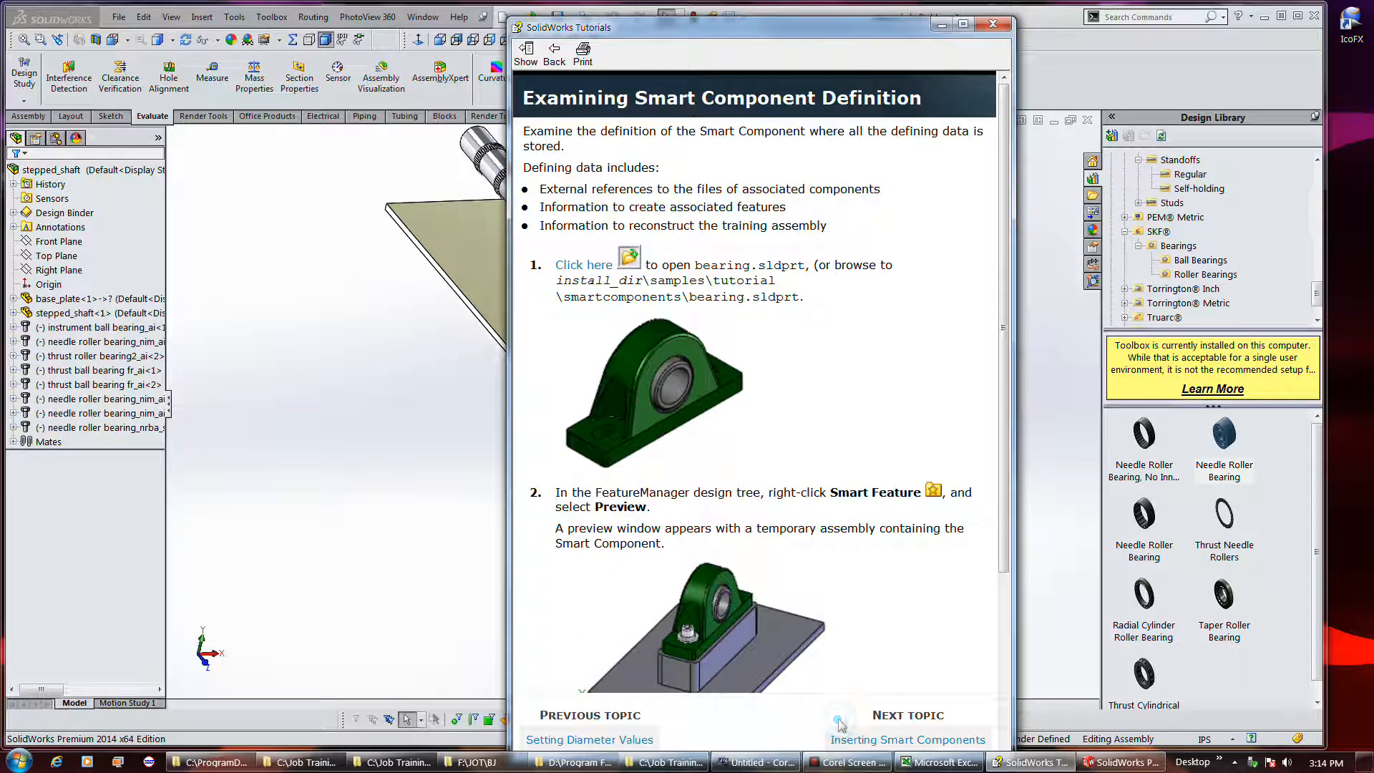
click(606, 740)
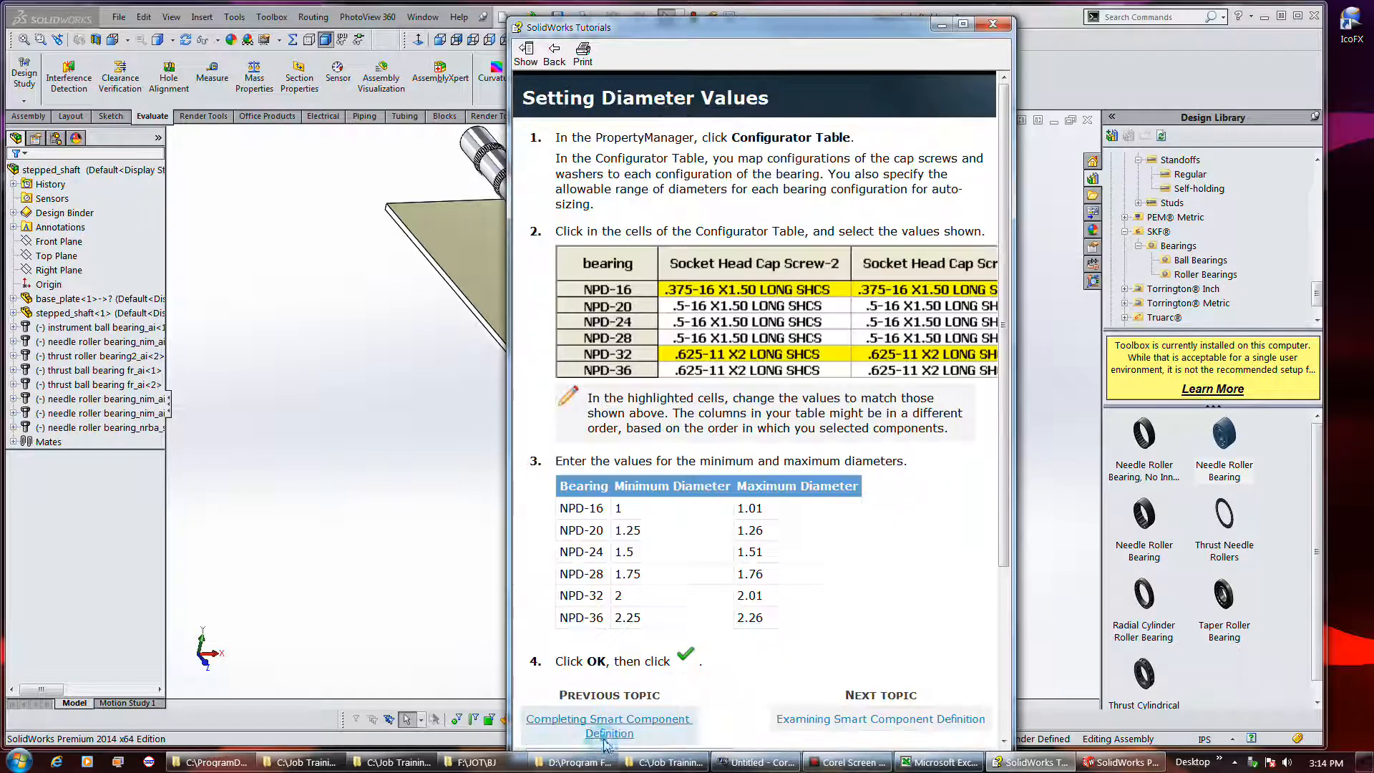
click(605, 742)
click(605, 741)
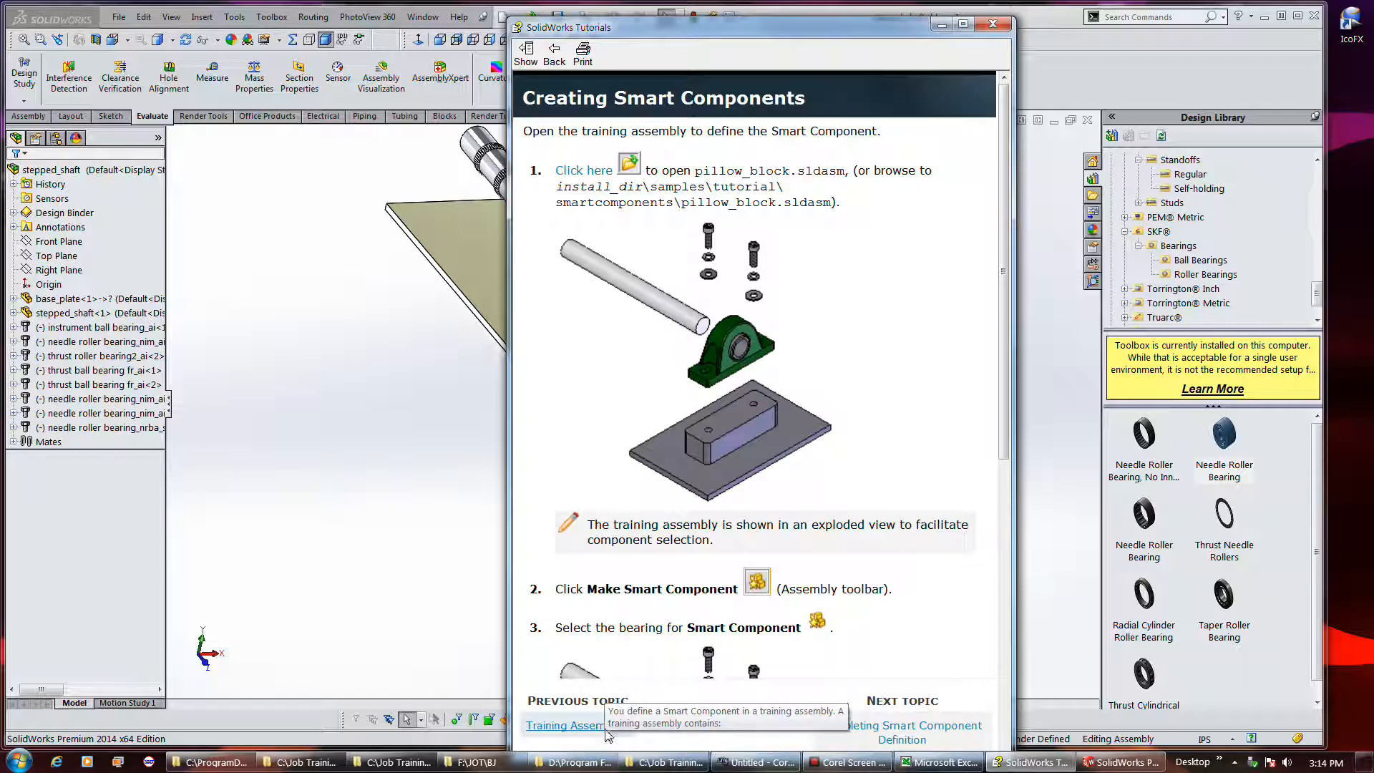
scroll(607, 737, down, 7)
click(599, 725)
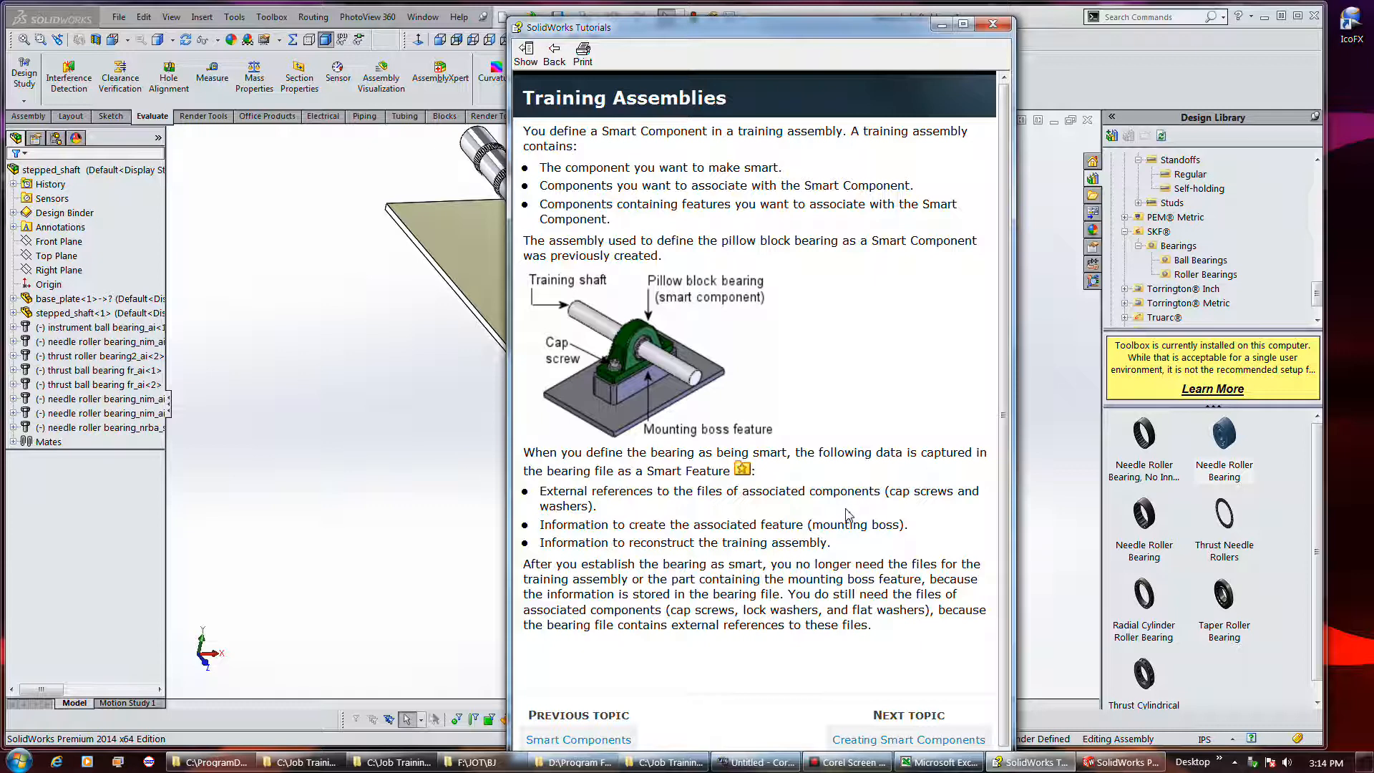
drag(788, 33, 1373, 44)
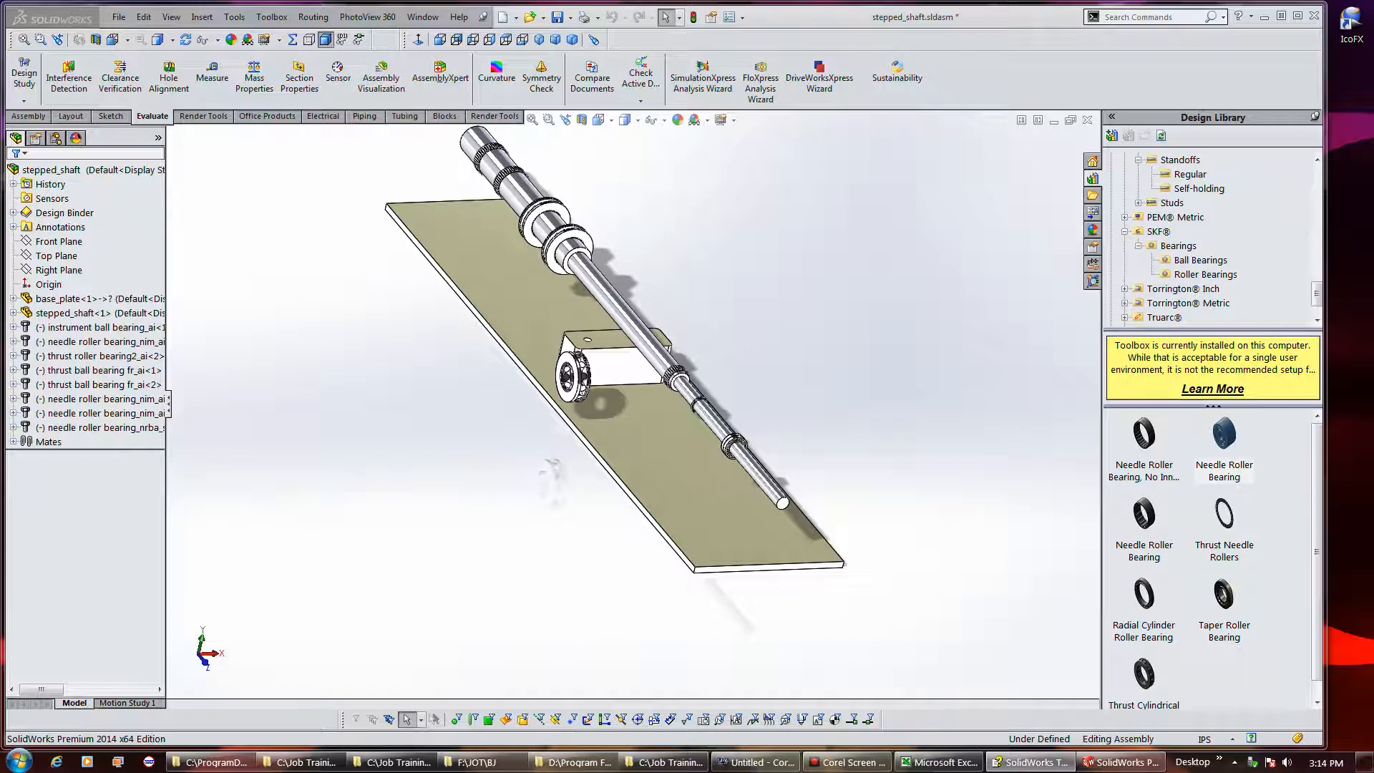